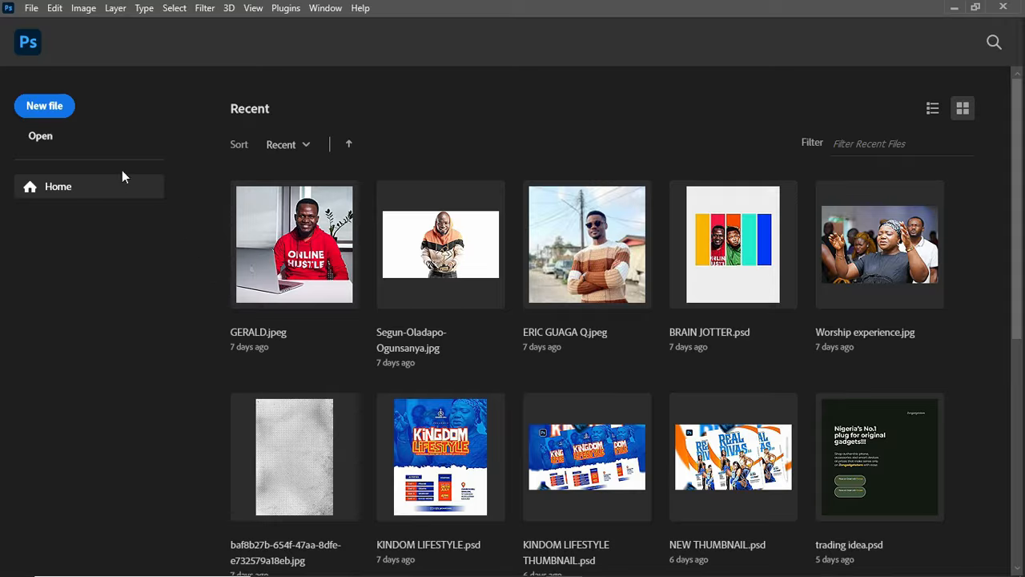
Create a new 1080 x 1350 pixel RGB document at 300 pixels/centimeter with a white background.
{"action": "left_click", "coordinate": [47, 106]}
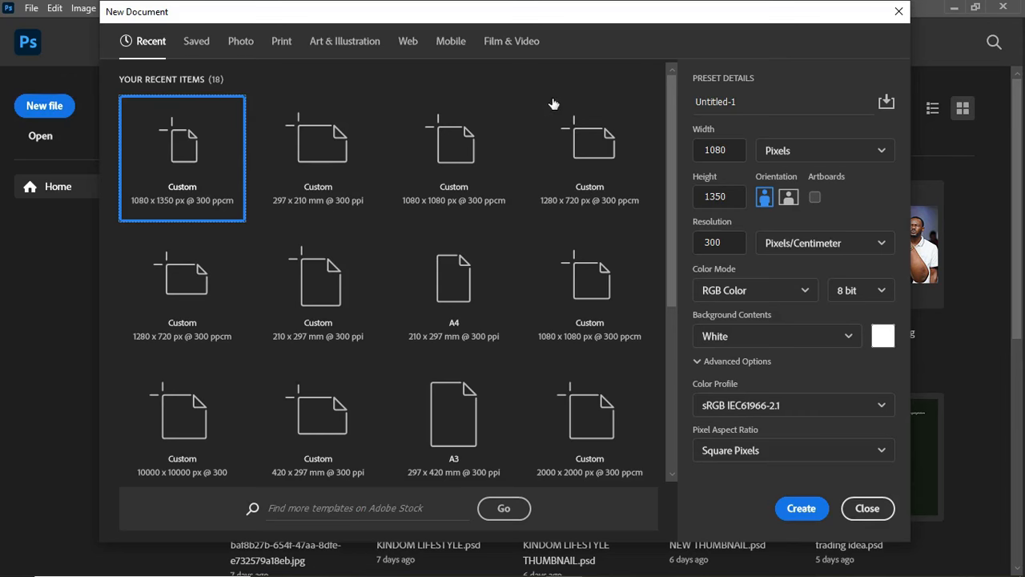
{"action": "left_click", "coordinate": [815, 151]}
{"action": "left_click", "coordinate": [809, 170]}
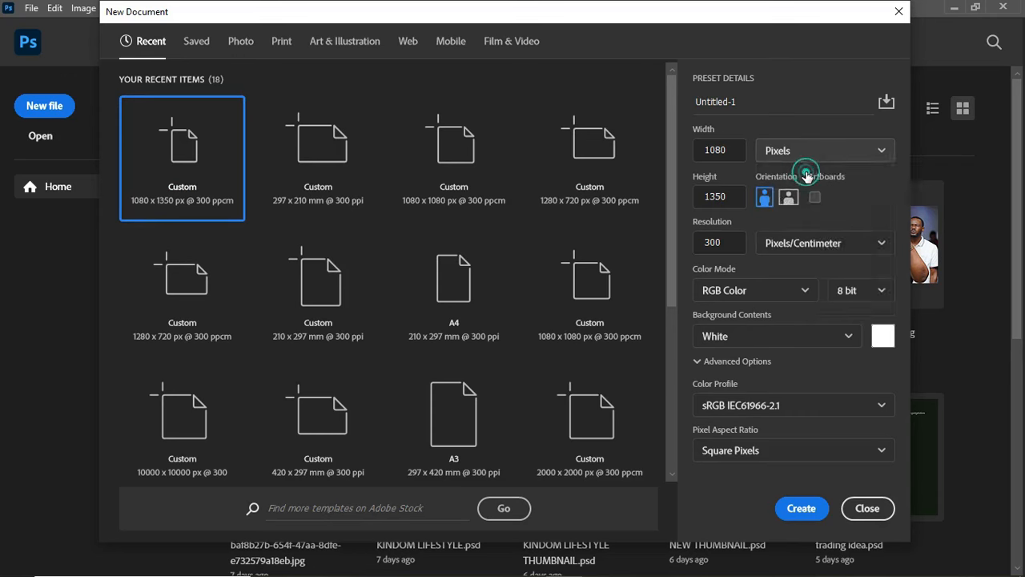
{"action": "left_click", "coordinate": [751, 105]}
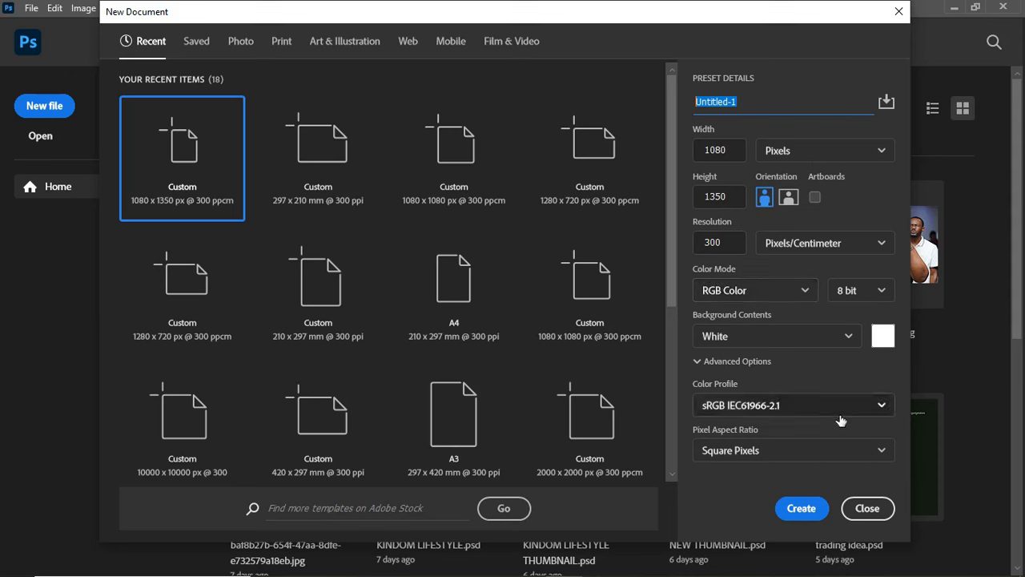
{"action": "left_click", "coordinate": [800, 507]}
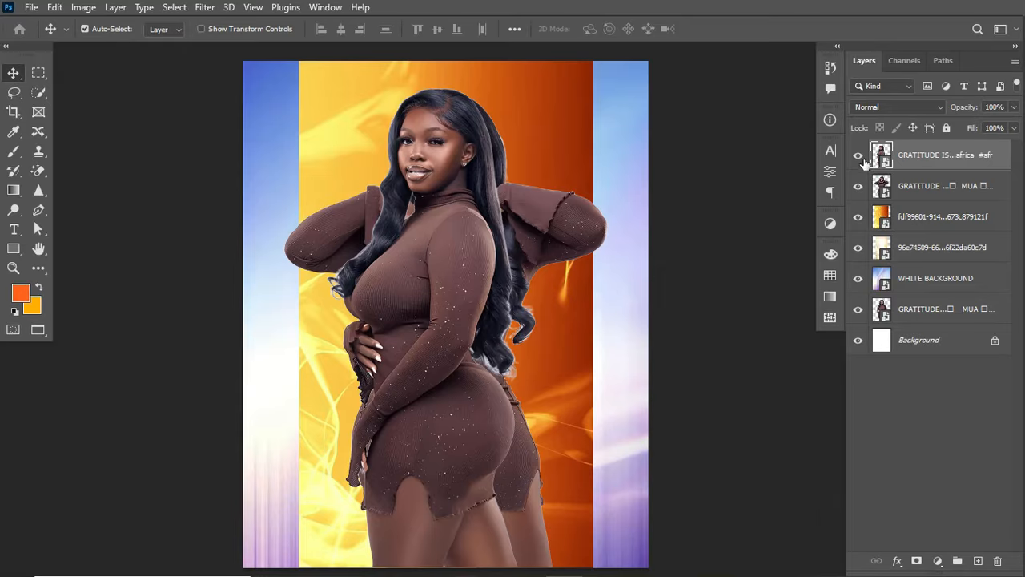
Hide all six image layers above Background and move the lowest portrait layer directly beneath the other two portraits.
{"action": "left_click", "coordinate": [858, 155]}
{"action": "left_click", "coordinate": [857, 186]}
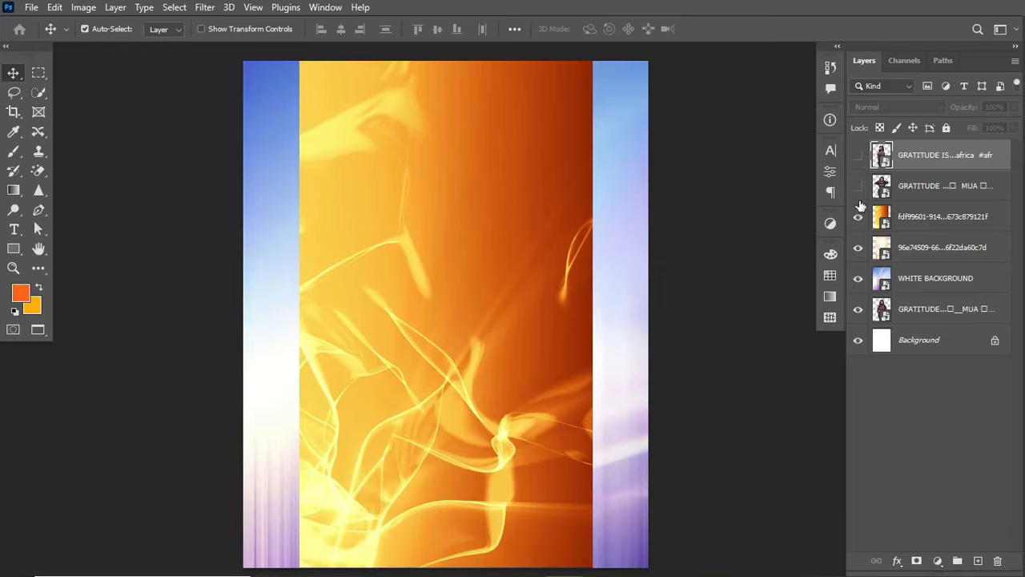
{"action": "left_click", "coordinate": [857, 216]}
{"action": "left_click", "coordinate": [858, 246]}
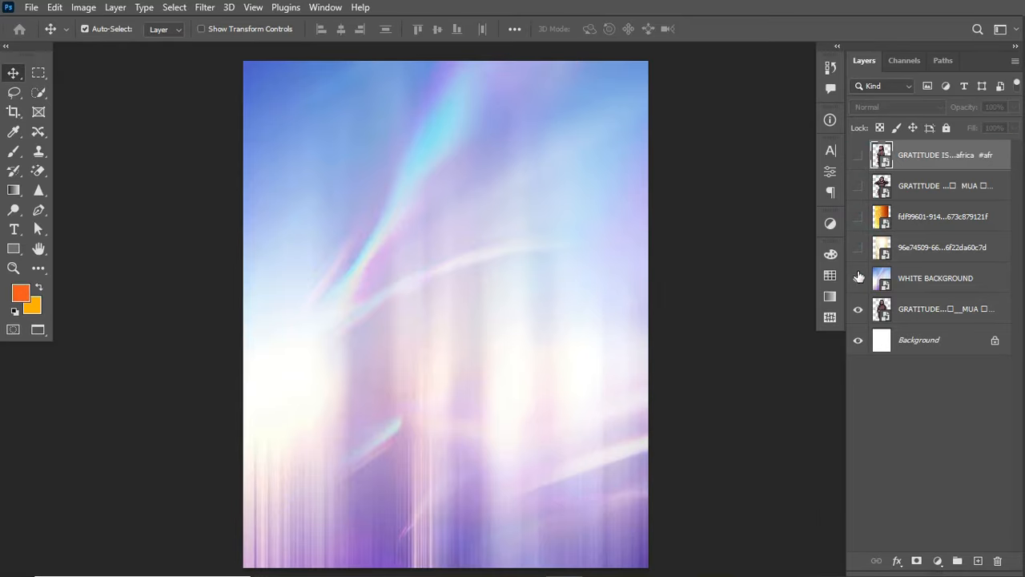
{"action": "left_click", "coordinate": [857, 278]}
{"action": "left_click", "coordinate": [858, 310]}
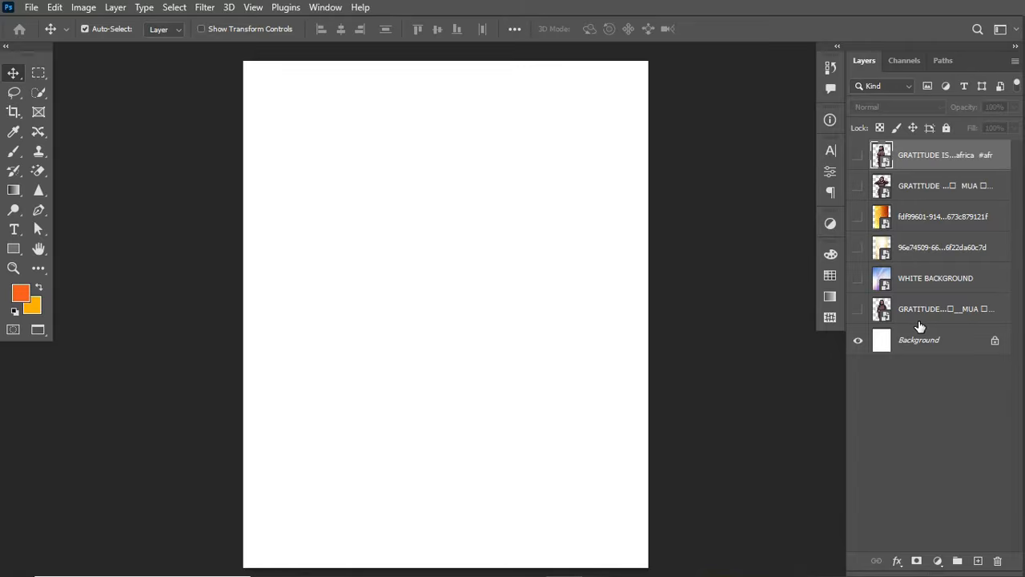
{"action": "left_click_drag", "start_coordinate": [919, 309], "coordinate": [917, 201]}
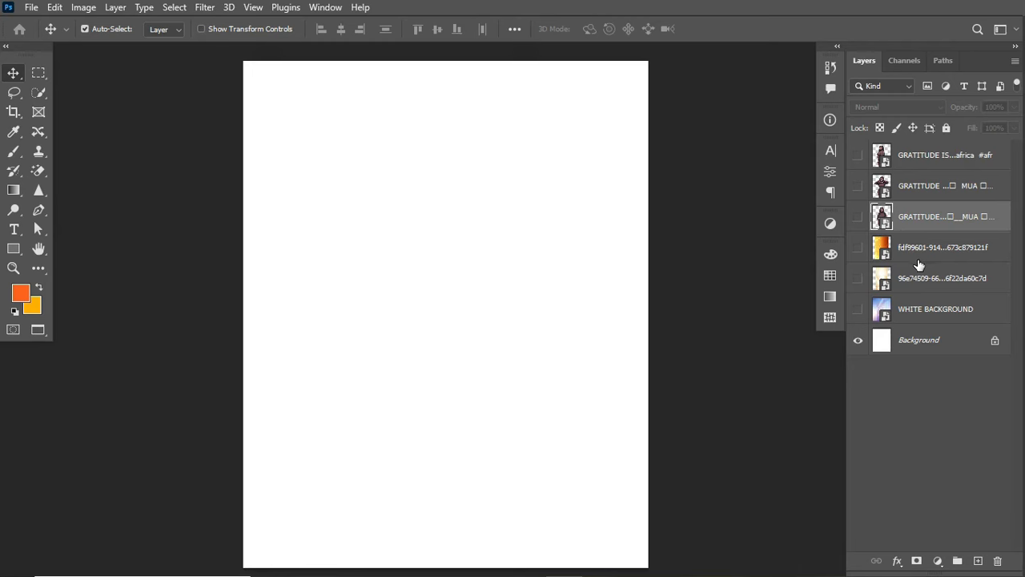
Add a gradient fill layer directly above Background using the custom red-to-light-pink preset.
{"action": "left_click", "coordinate": [894, 352]}
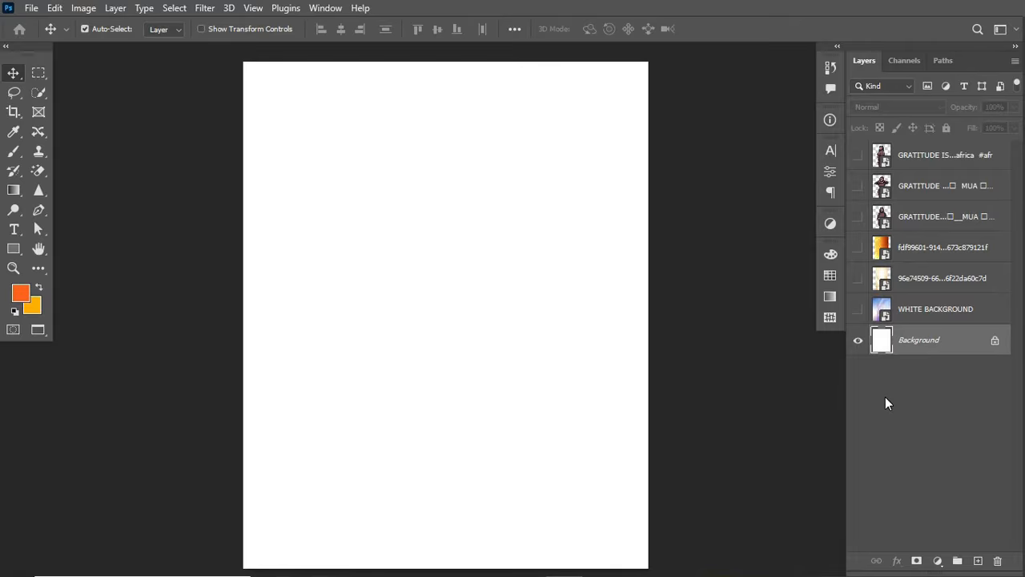
{"action": "left_click", "coordinate": [938, 560]}
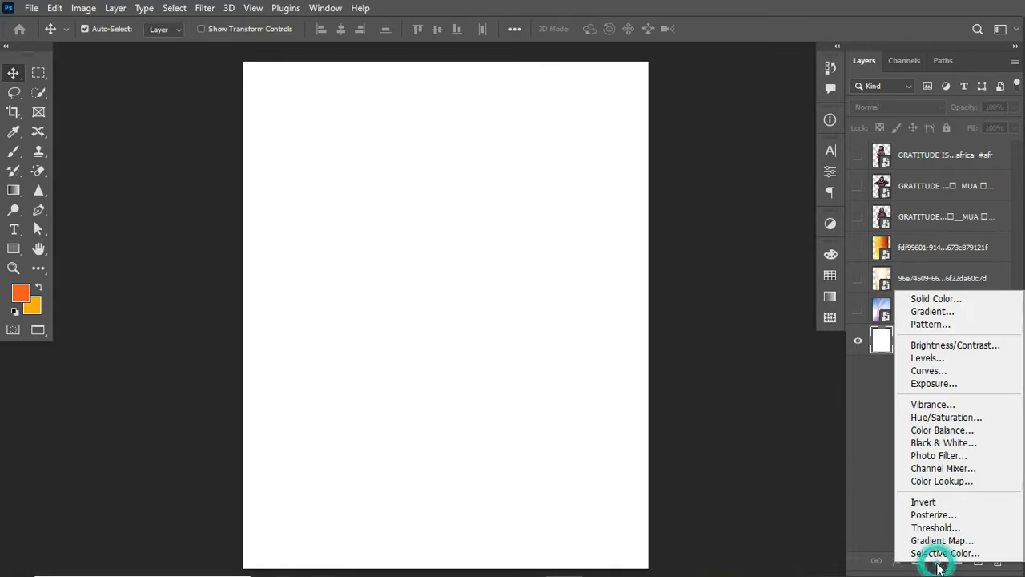
{"action": "left_click", "coordinate": [934, 313]}
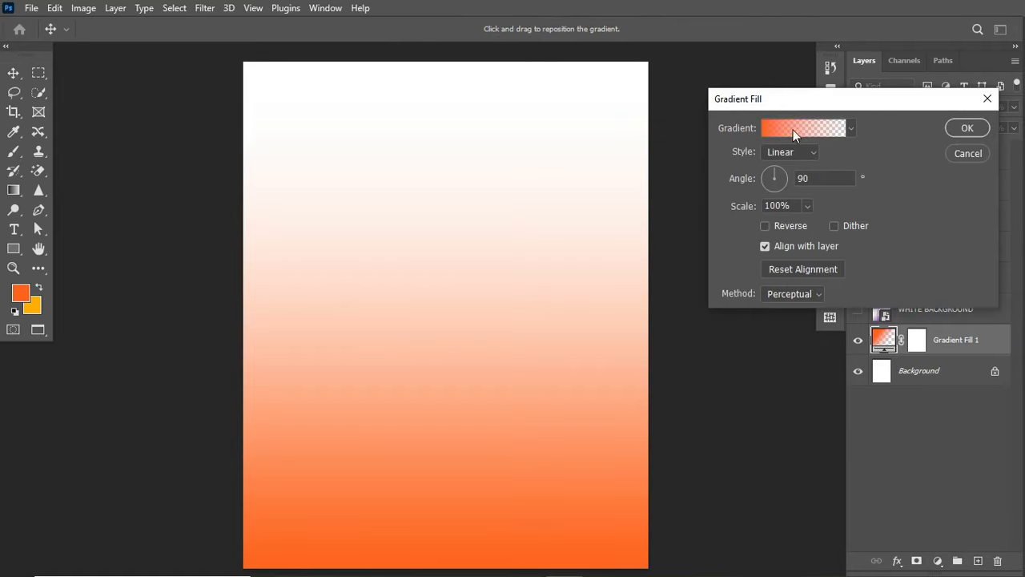
{"action": "left_click", "coordinate": [787, 127]}
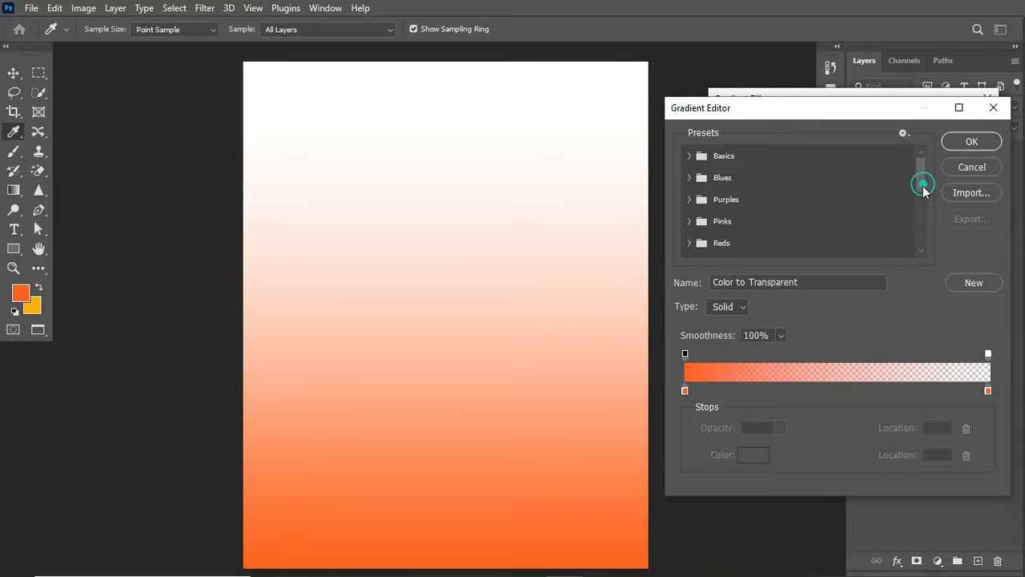
{"action": "left_click_drag", "start_coordinate": [923, 185], "coordinate": [927, 252]}
{"action": "left_click", "coordinate": [766, 249]}
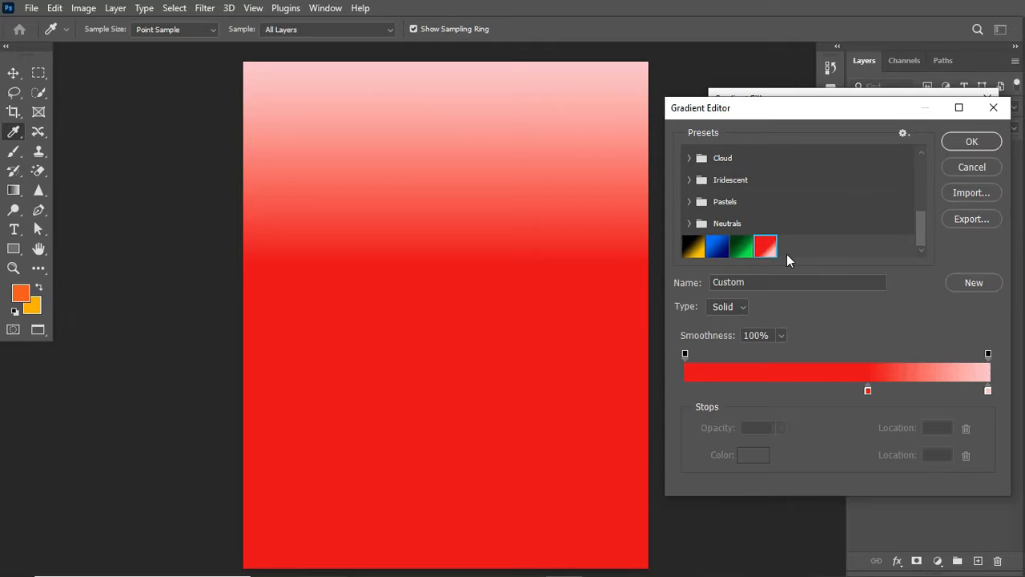
Check the location and color code of the gradient's red color stop.
{"action": "left_click", "coordinate": [867, 390]}
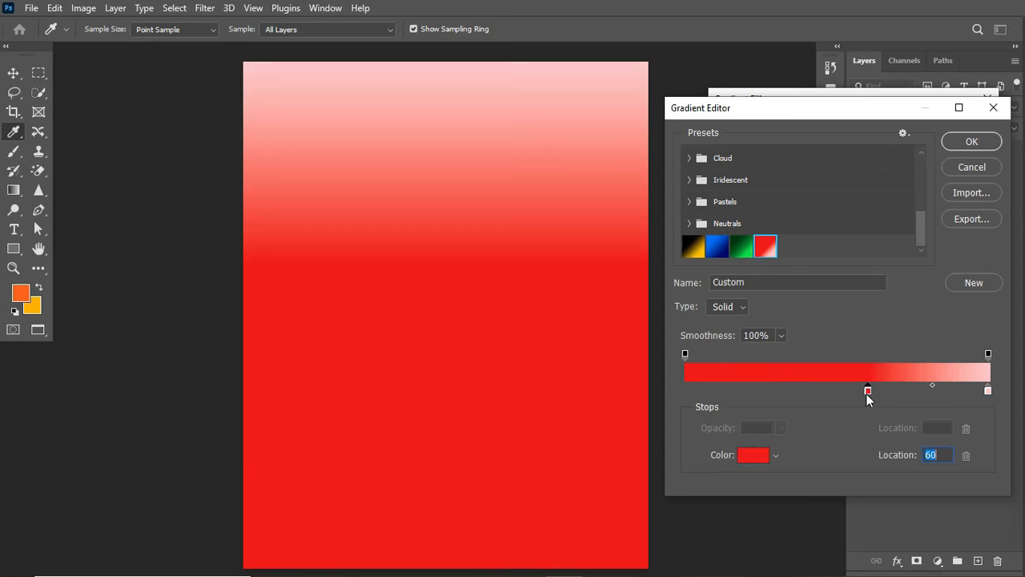
{"action": "left_click", "coordinate": [939, 454]}
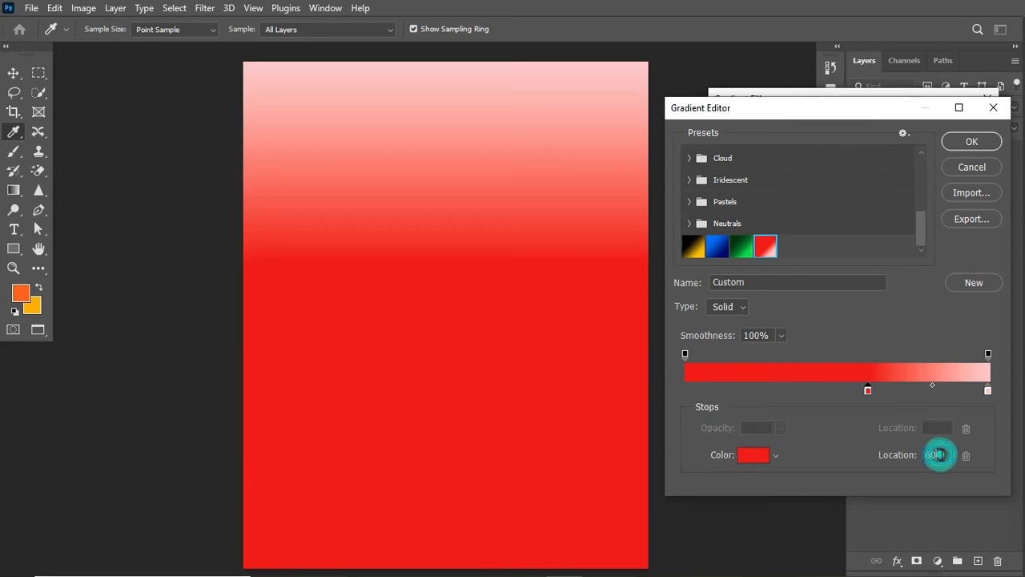
{"action": "left_click", "coordinate": [748, 457]}
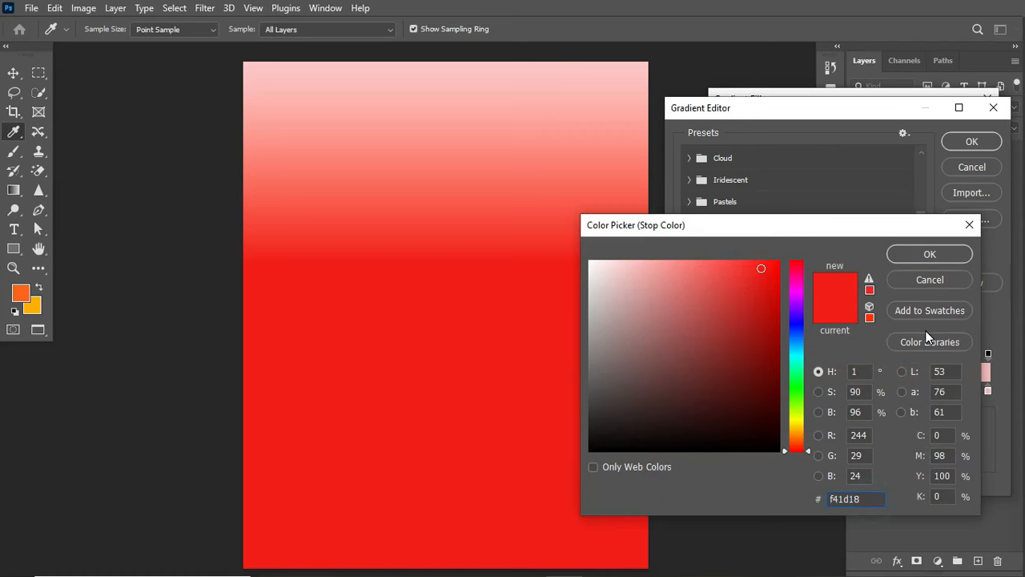
{"action": "left_click", "coordinate": [943, 253]}
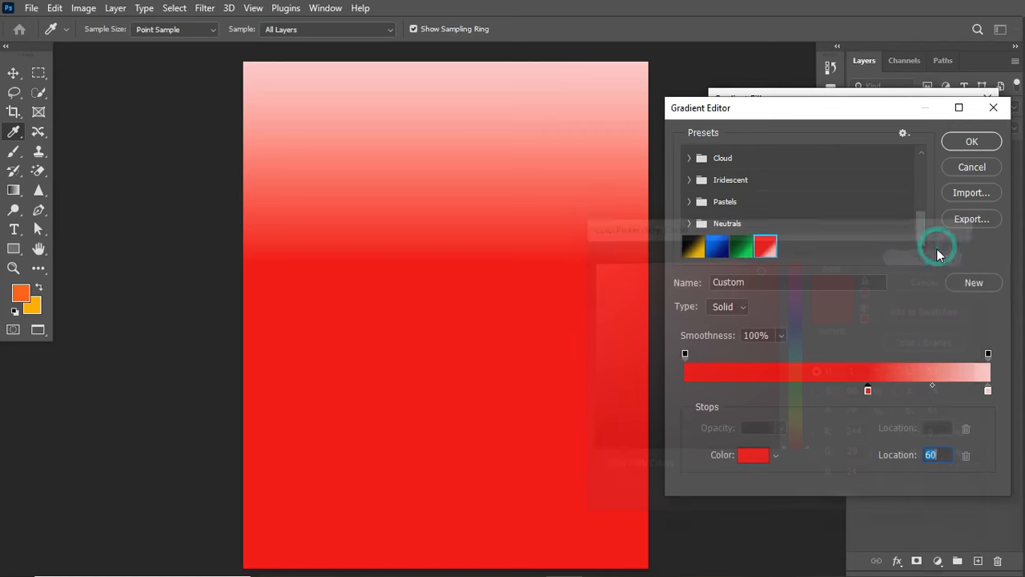
Check the color code and location of the gradient's light pink end stop, and accept the gradient.
{"action": "left_click", "coordinate": [988, 391]}
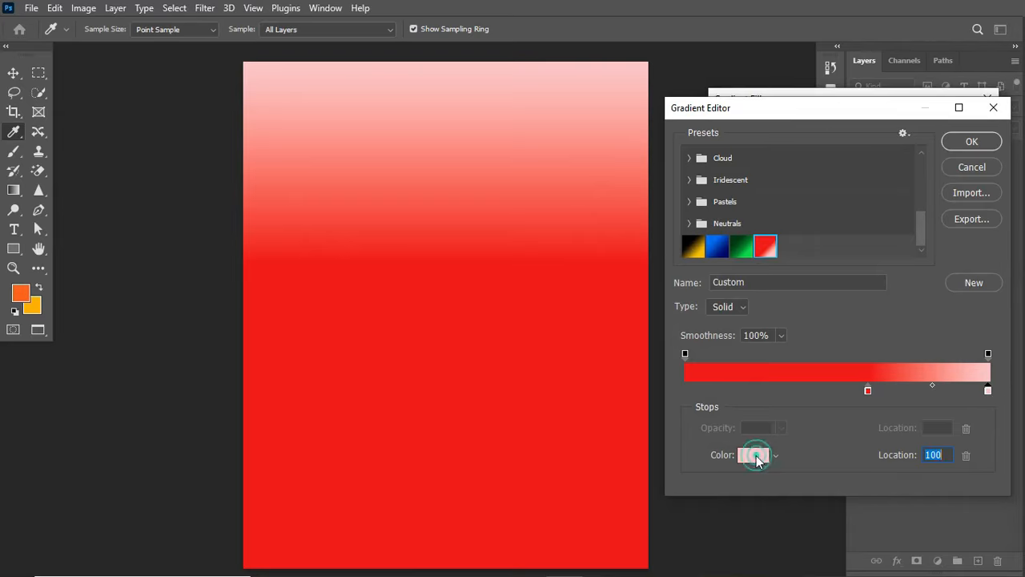
{"action": "left_click", "coordinate": [754, 455]}
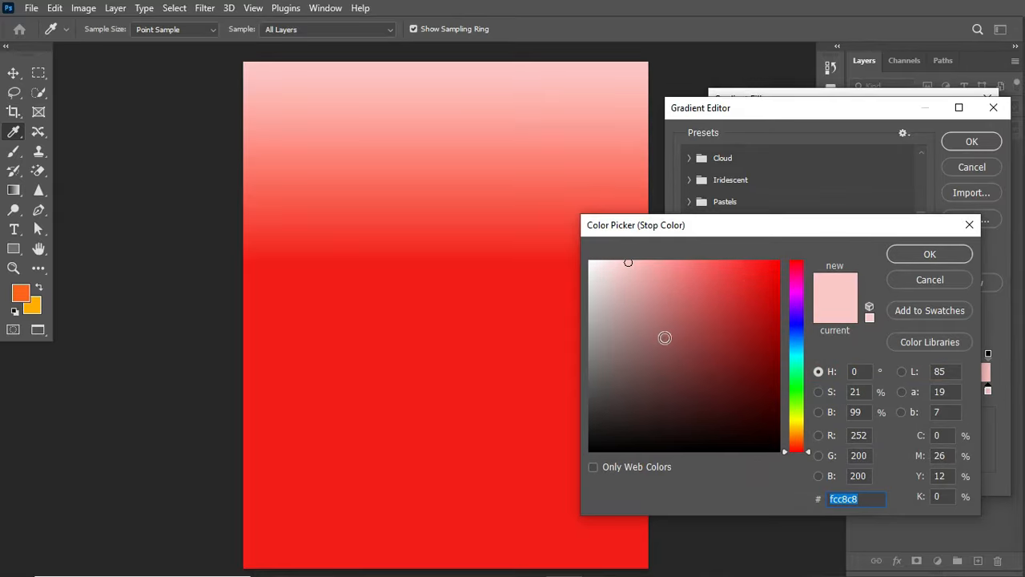
{"action": "left_click", "coordinate": [872, 498]}
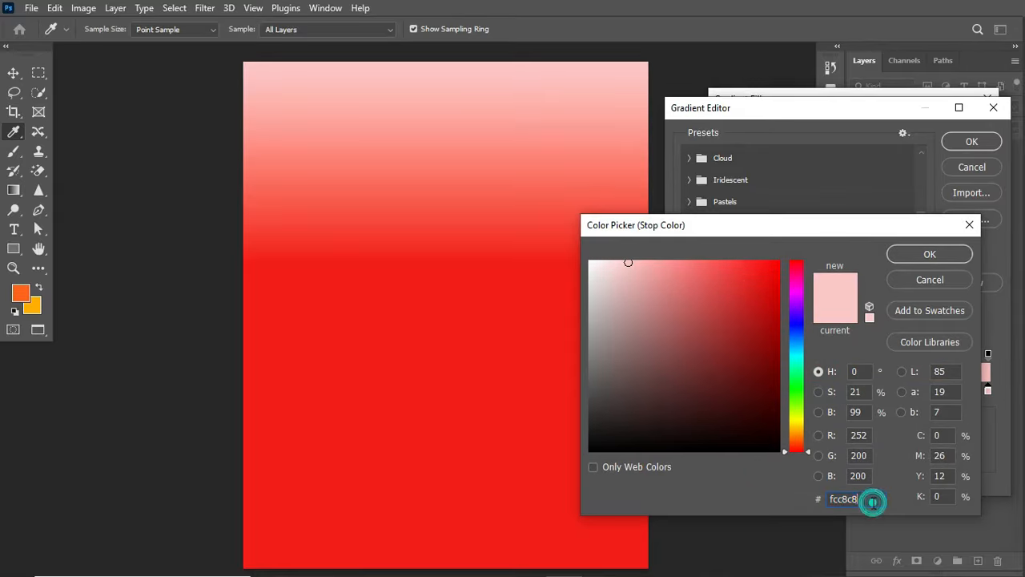
{"action": "left_click", "coordinate": [947, 257]}
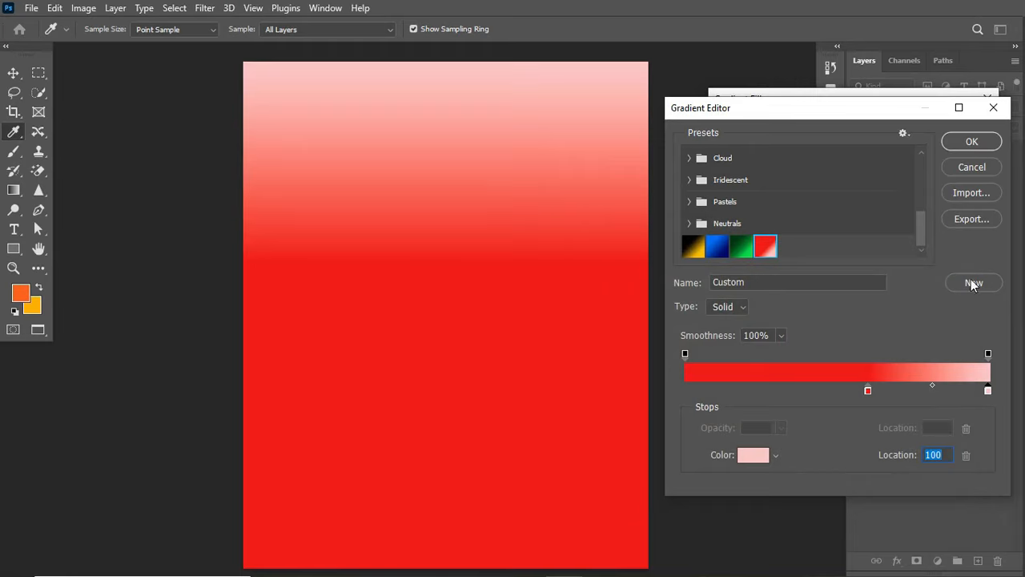
{"action": "left_click", "coordinate": [945, 453]}
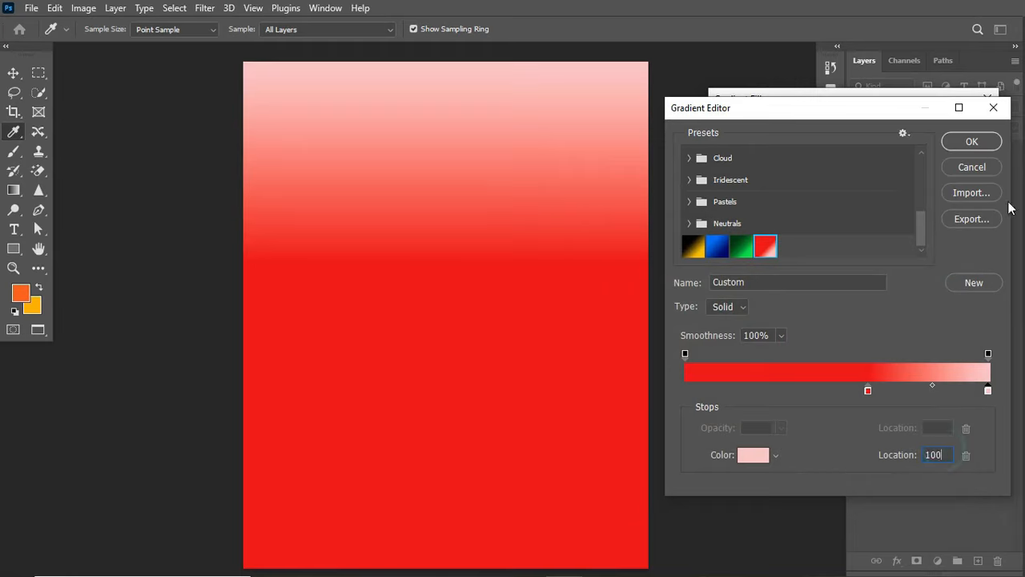
{"action": "left_click", "coordinate": [967, 145]}
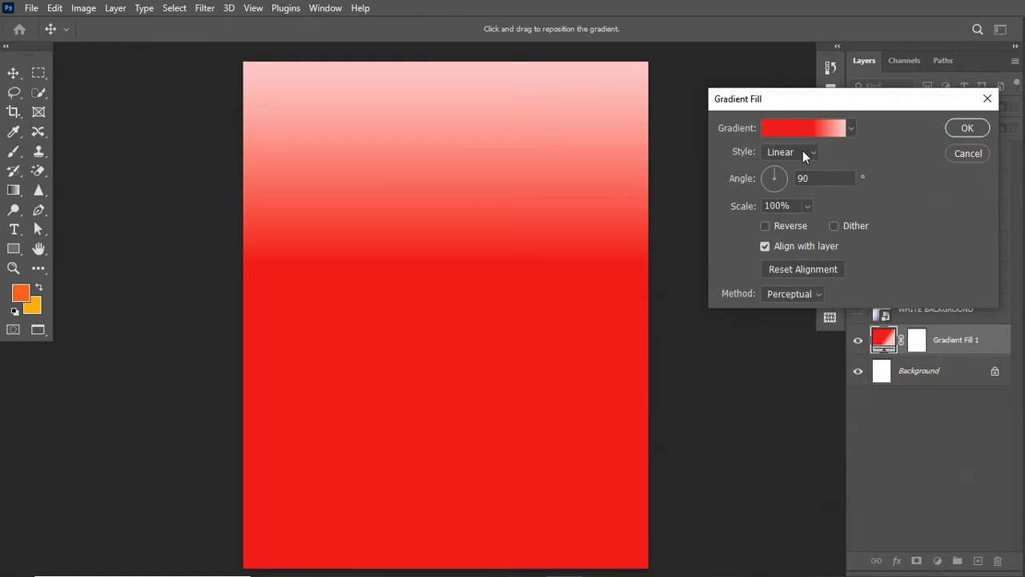
Make the gradient fill Radial and reversed, scale it to 255%, and apply it.
{"action": "left_click", "coordinate": [806, 154]}
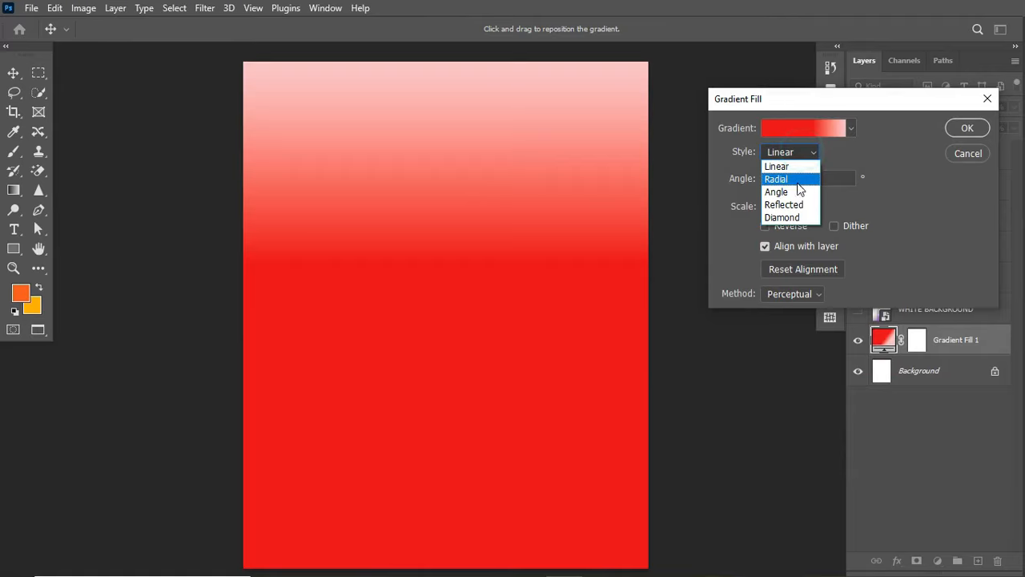
{"action": "left_click", "coordinate": [779, 179]}
{"action": "left_click", "coordinate": [788, 230]}
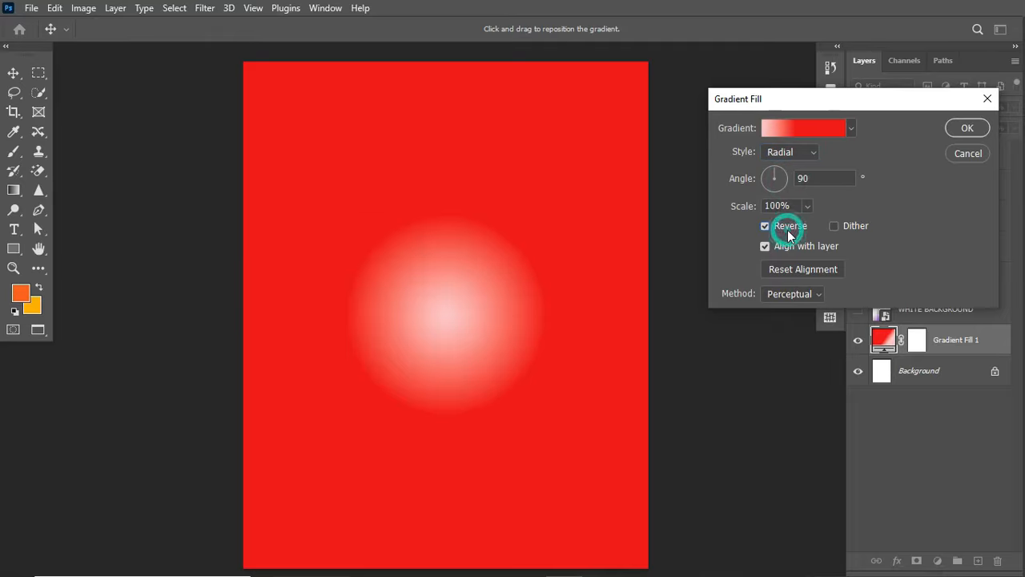
{"action": "left_click", "coordinate": [806, 207]}
{"action": "left_click_drag", "start_coordinate": [808, 225], "coordinate": [819, 229]}
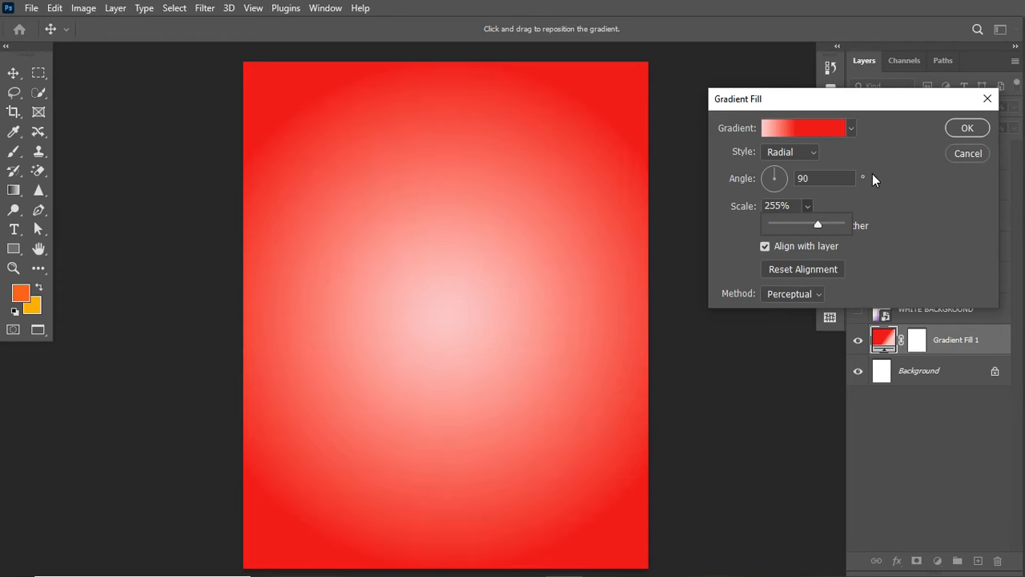
{"action": "left_click", "coordinate": [830, 204]}
{"action": "left_click", "coordinate": [969, 130]}
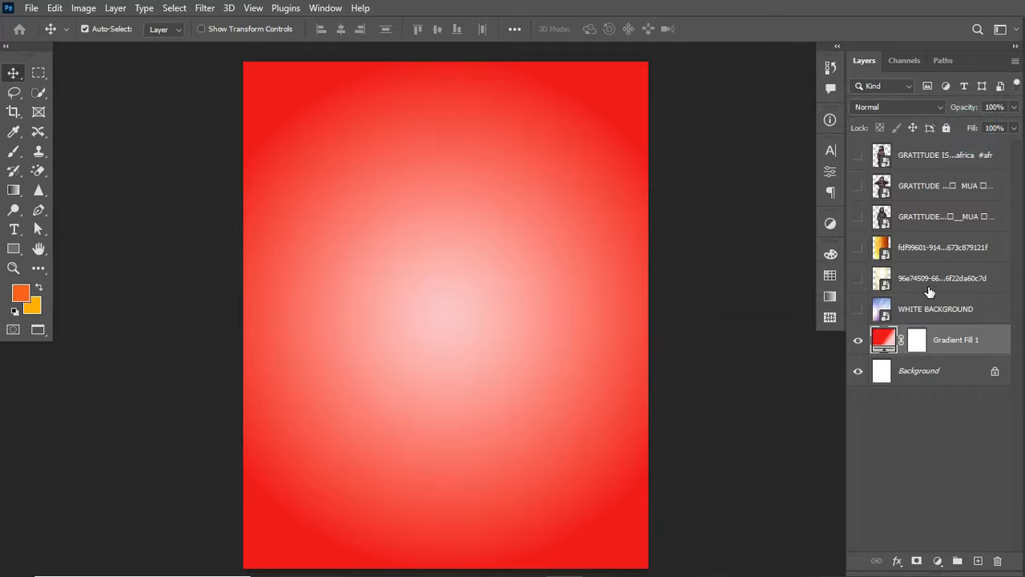
Move the cream texture layer directly above the gradient fill with the orange texture layer over it, and show the cream layer.
{"action": "left_click_drag", "start_coordinate": [909, 278], "coordinate": [903, 318]}
{"action": "left_click_drag", "start_coordinate": [915, 247], "coordinate": [920, 290]}
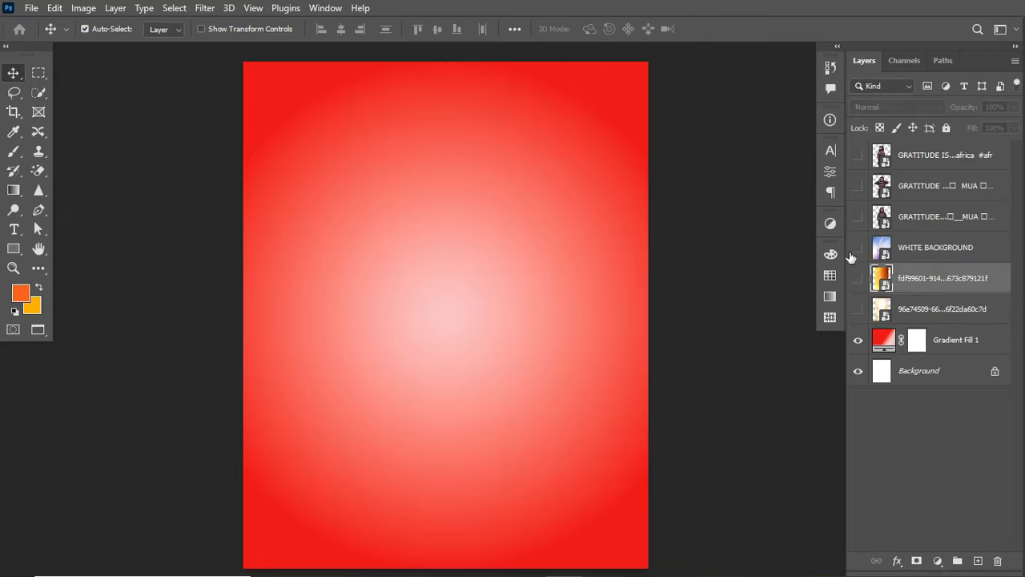
{"action": "left_click", "coordinate": [858, 309]}
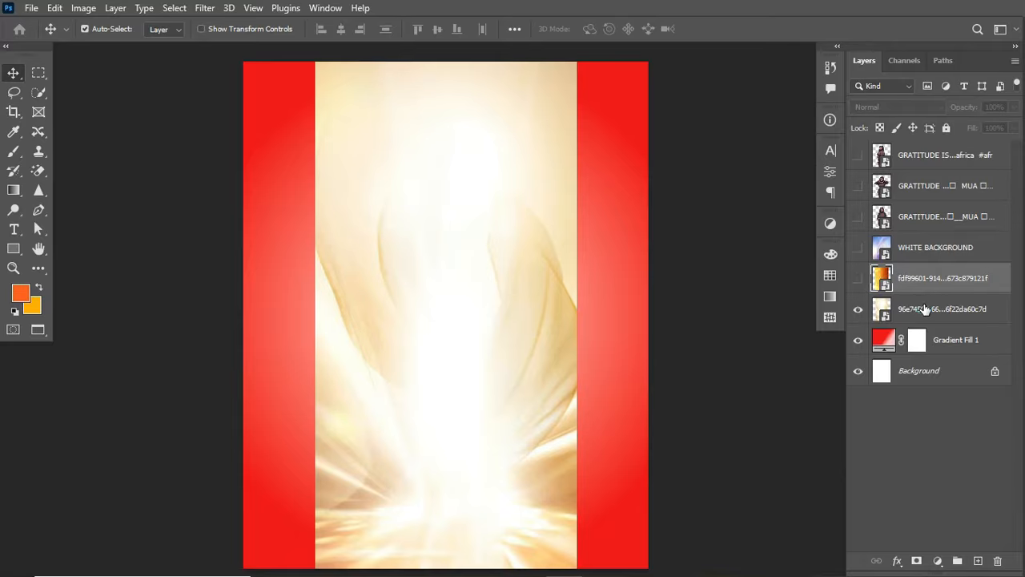
Scale the cream texture layer to 24% to fill the canvas width and set its blend mode to Soft Light.
{"action": "left_click", "coordinate": [914, 312]}
{"action": "key", "text": "ctrl"}
{"action": "key", "text": "ctrl+t"}
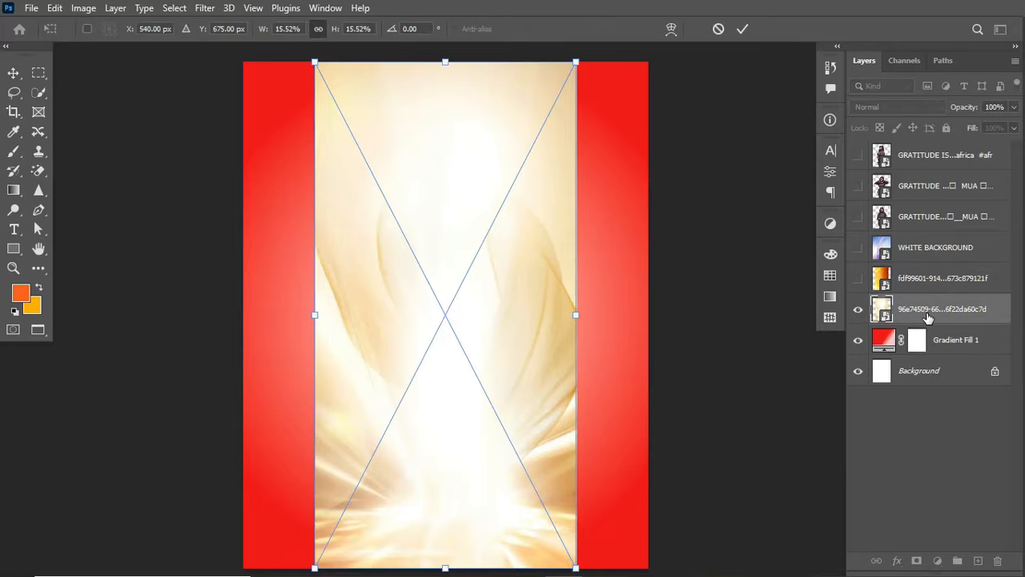
{"action": "left_click_drag", "start_coordinate": [587, 317], "coordinate": [648, 324]}
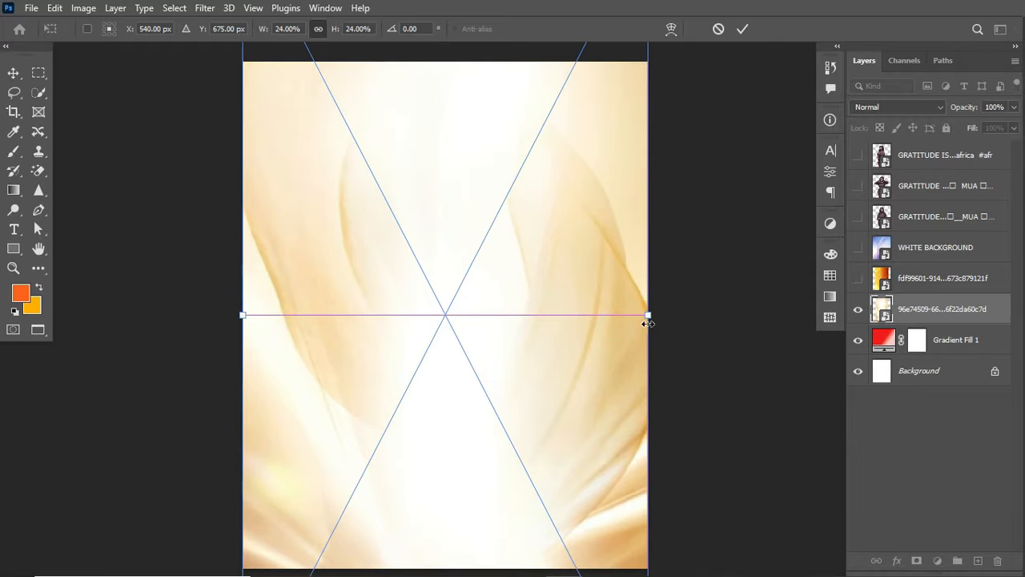
{"action": "left_click", "coordinate": [743, 29]}
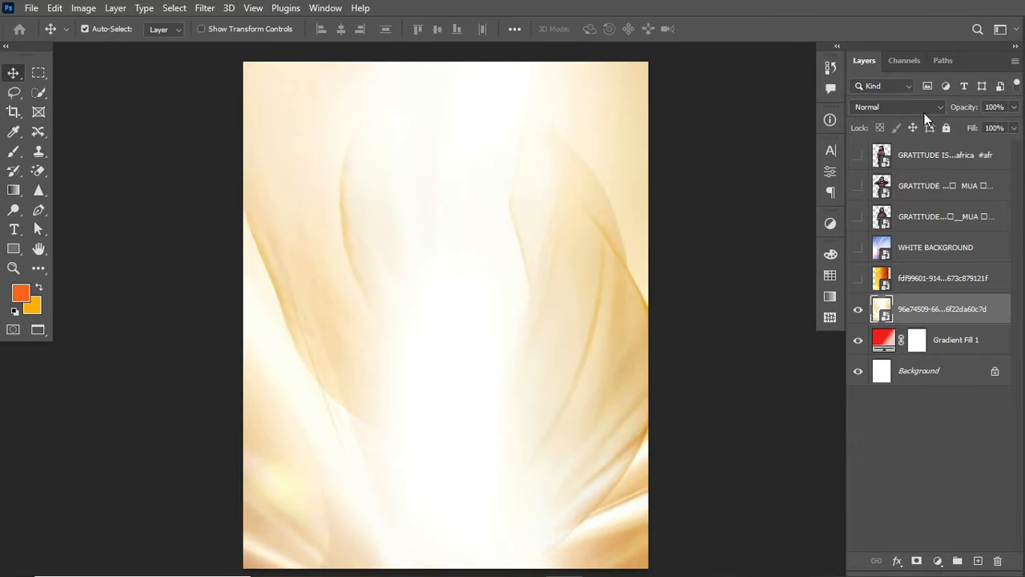
{"action": "left_click", "coordinate": [924, 111]}
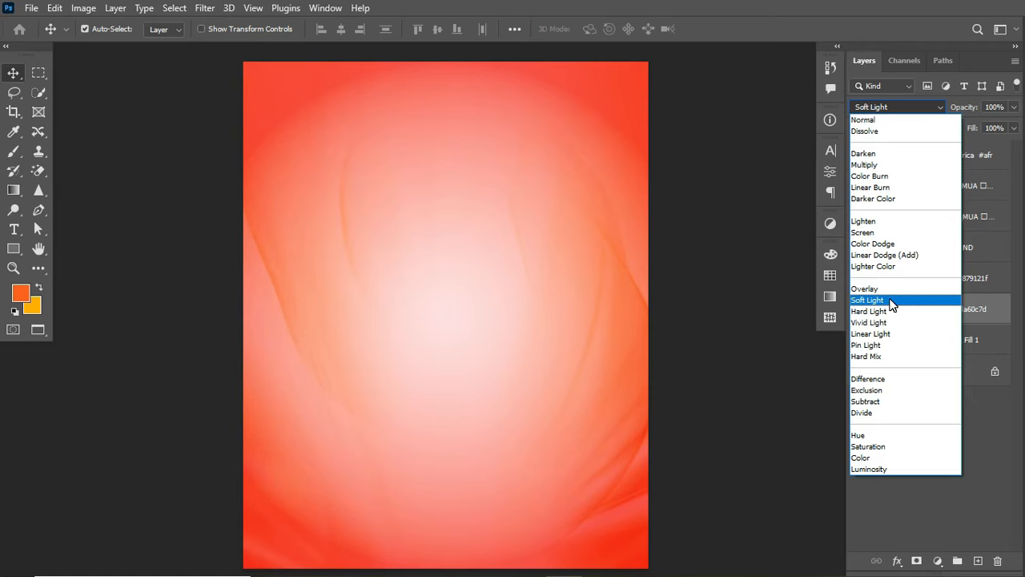
{"action": "left_click", "coordinate": [891, 301]}
Show the orange texture layer, scale it to 13.87% to fill the canvas width, and set its blend mode to Overlay.
{"action": "left_click", "coordinate": [947, 280]}
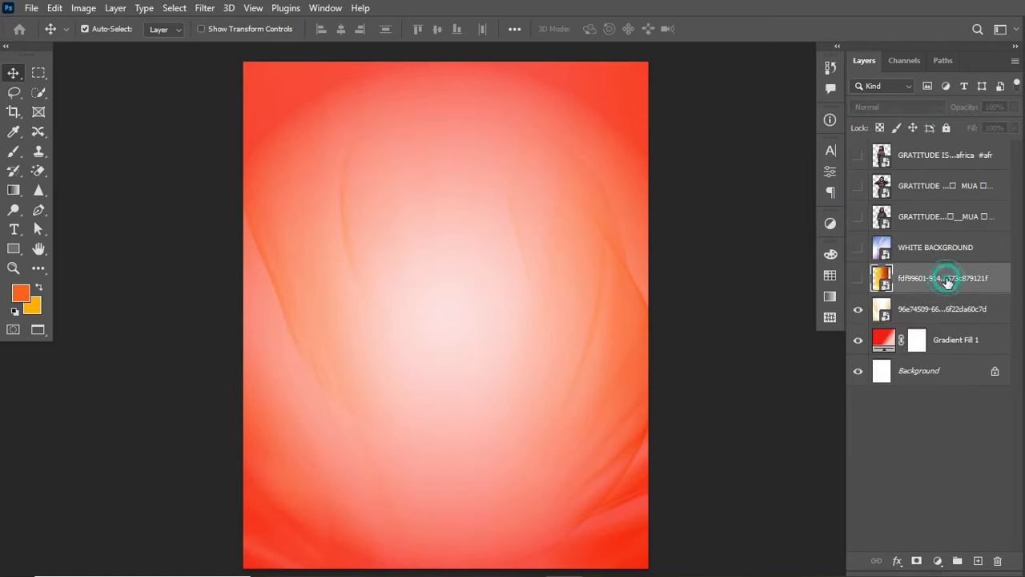
{"action": "left_click", "coordinate": [857, 278]}
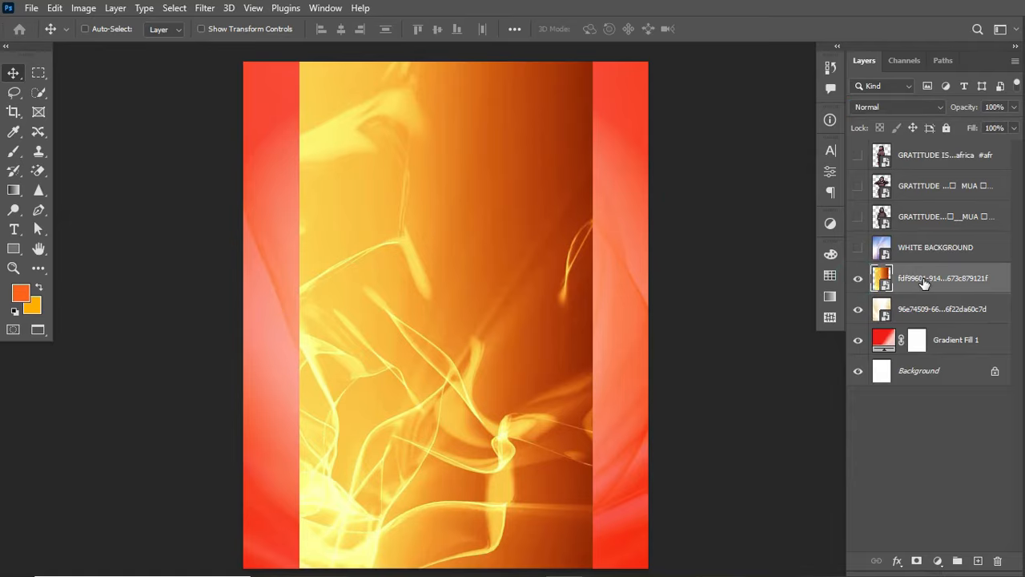
{"action": "key", "text": "ctrl+t"}
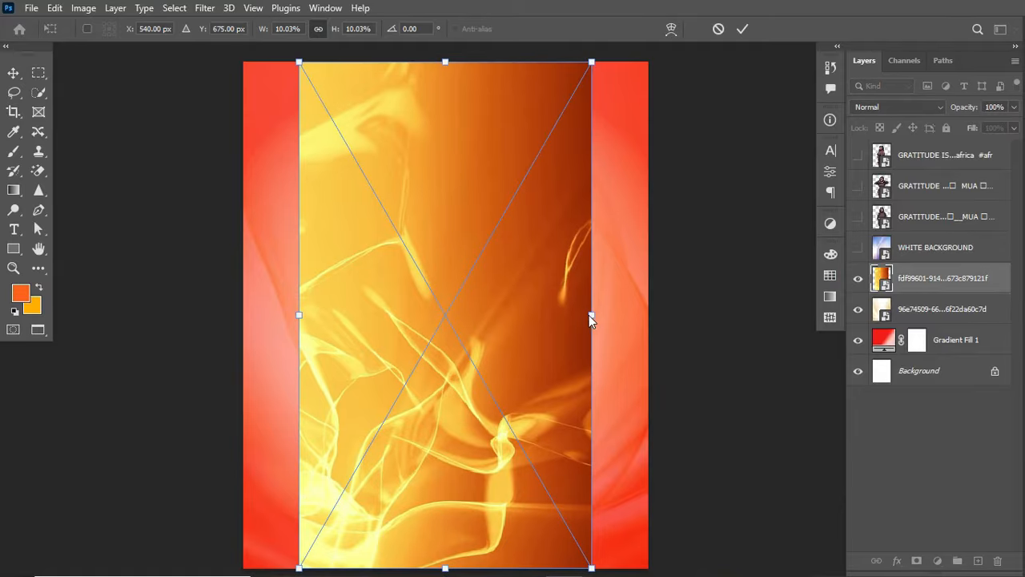
{"action": "left_click_drag", "start_coordinate": [590, 316], "coordinate": [653, 317]}
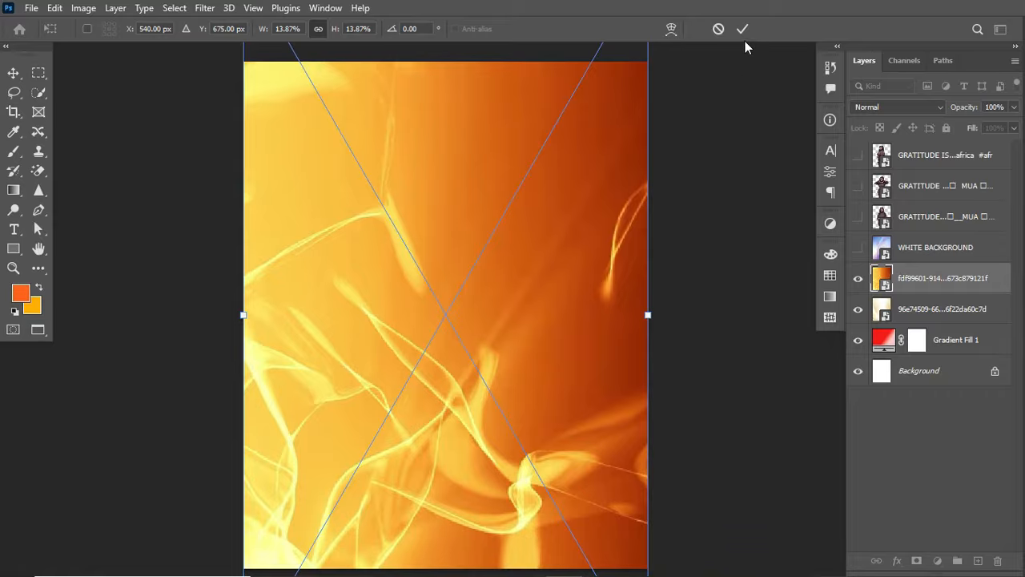
{"action": "left_click", "coordinate": [743, 30]}
{"action": "left_click", "coordinate": [917, 106]}
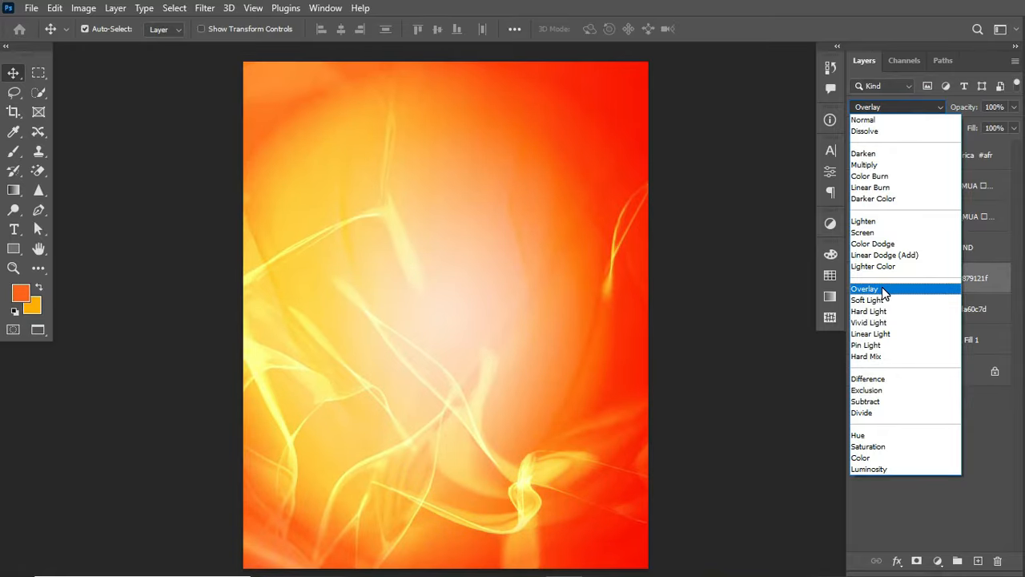
{"action": "left_click", "coordinate": [884, 290]}
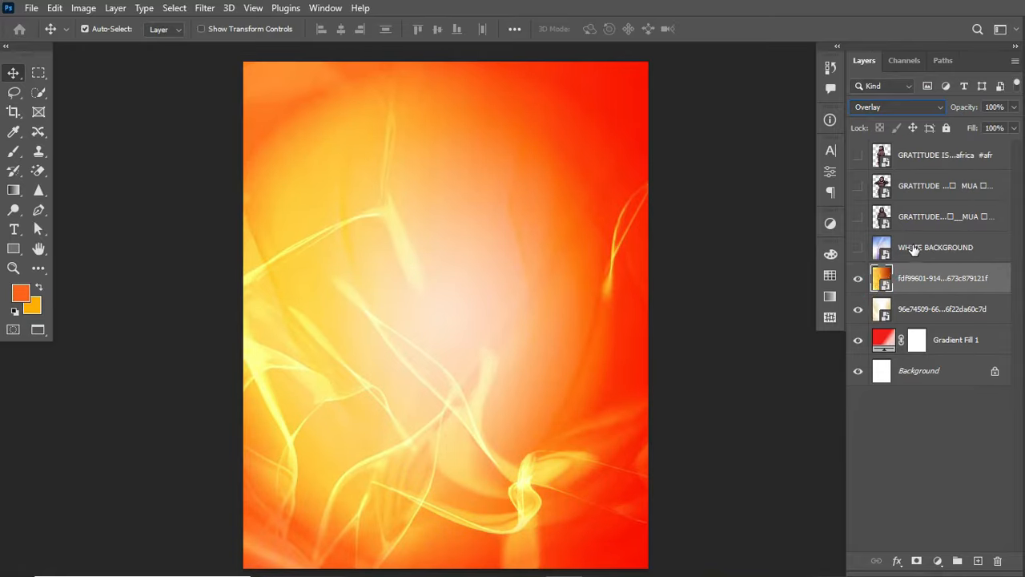
Show the WHITE BACKGROUND layer, keep its full-canvas size, and set its blend mode to Soft Light.
{"action": "left_click", "coordinate": [858, 248]}
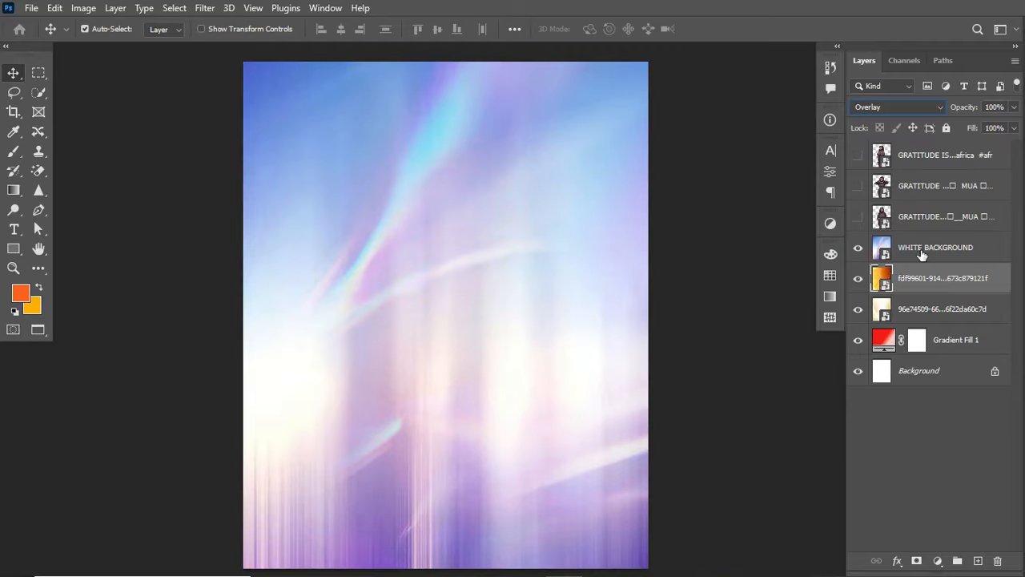
{"action": "left_click", "coordinate": [927, 253]}
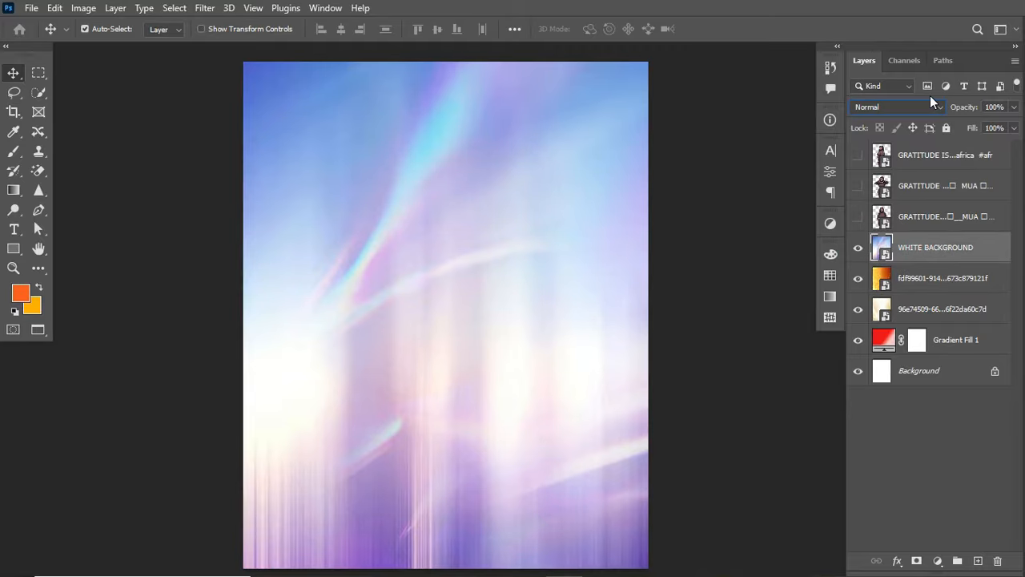
{"action": "key", "text": "ctrl+t"}
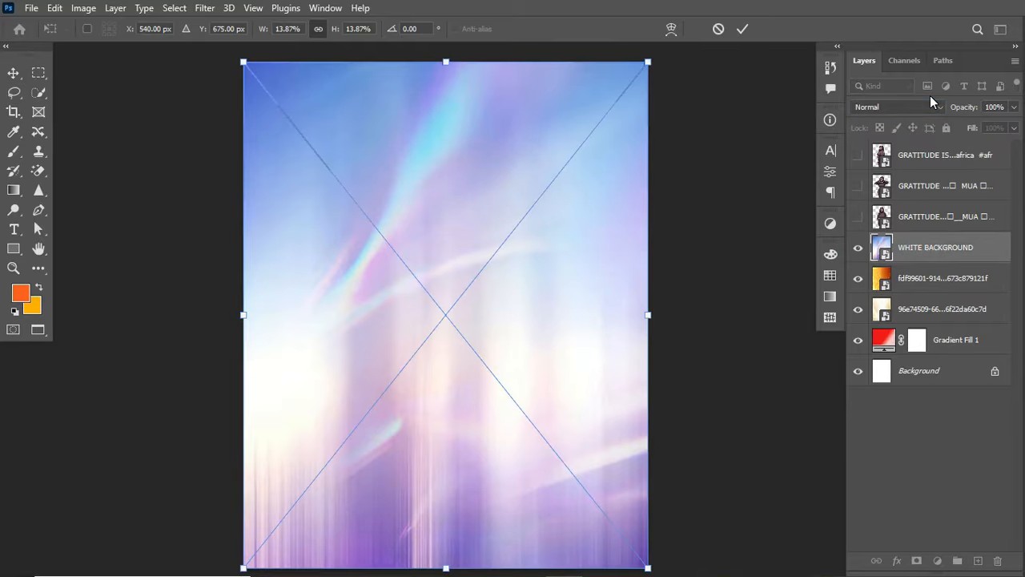
{"action": "key", "text": "Return"}
{"action": "left_click", "coordinate": [925, 107]}
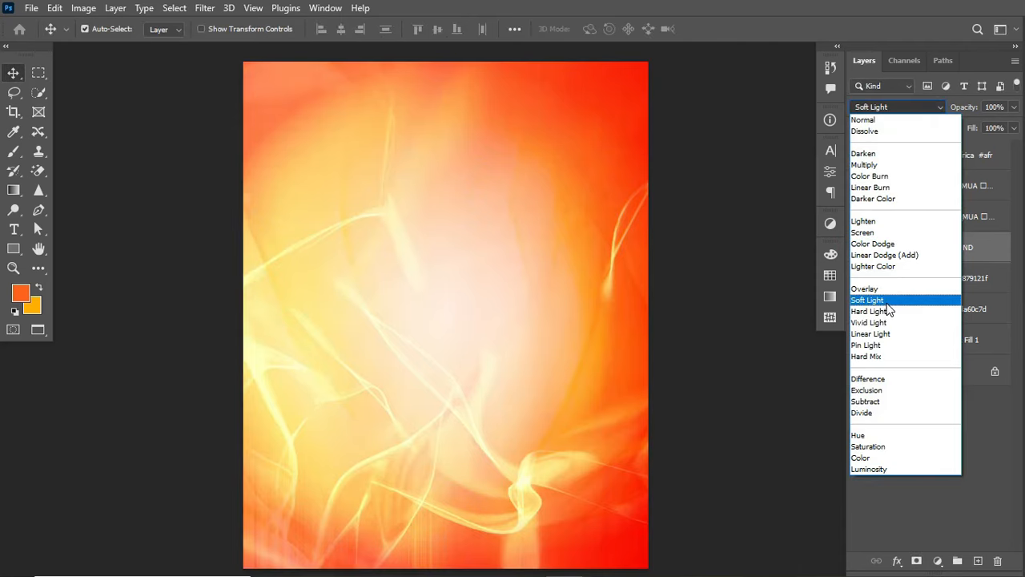
{"action": "left_click", "coordinate": [868, 299]}
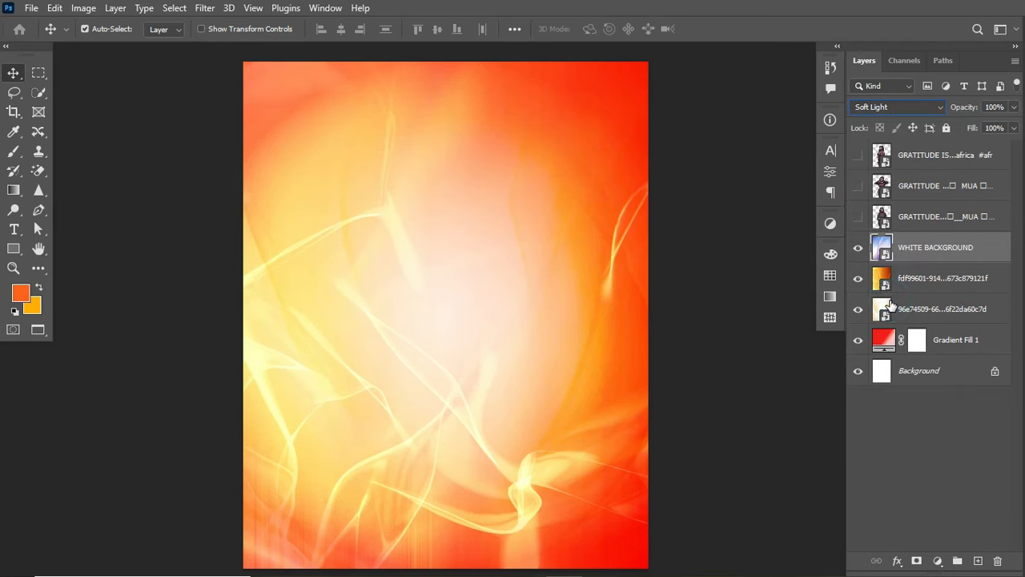
Lower the opacity of the three texture layers to 60% and compare the artwork with and without WHITE BACKGROUND.
{"action": "left_click", "coordinate": [942, 310], "text": "shift"}
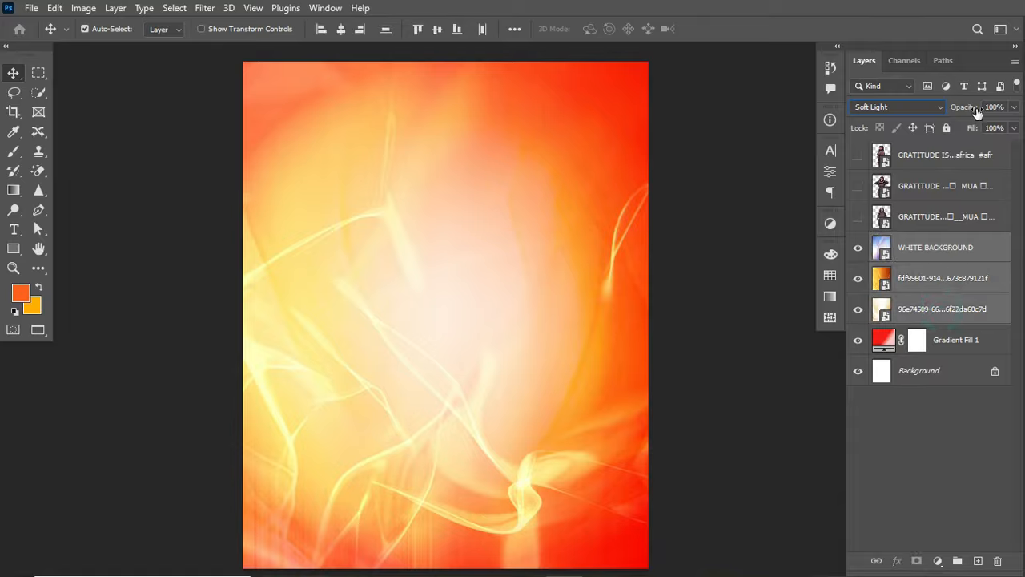
{"action": "left_click_drag", "start_coordinate": [976, 110], "coordinate": [964, 113]}
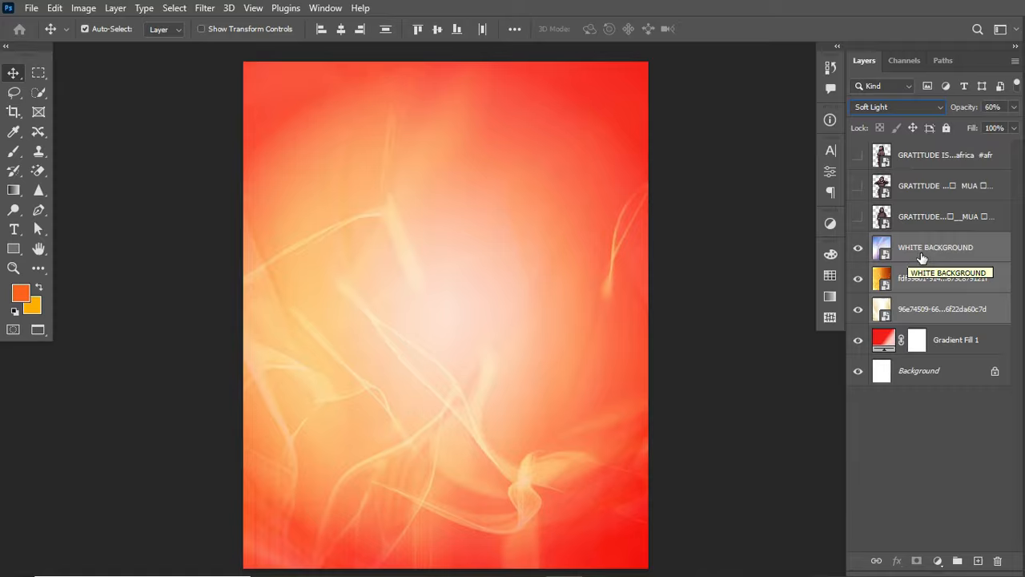
{"action": "left_click", "coordinate": [858, 250]}
{"action": "left_click", "coordinate": [857, 250]}
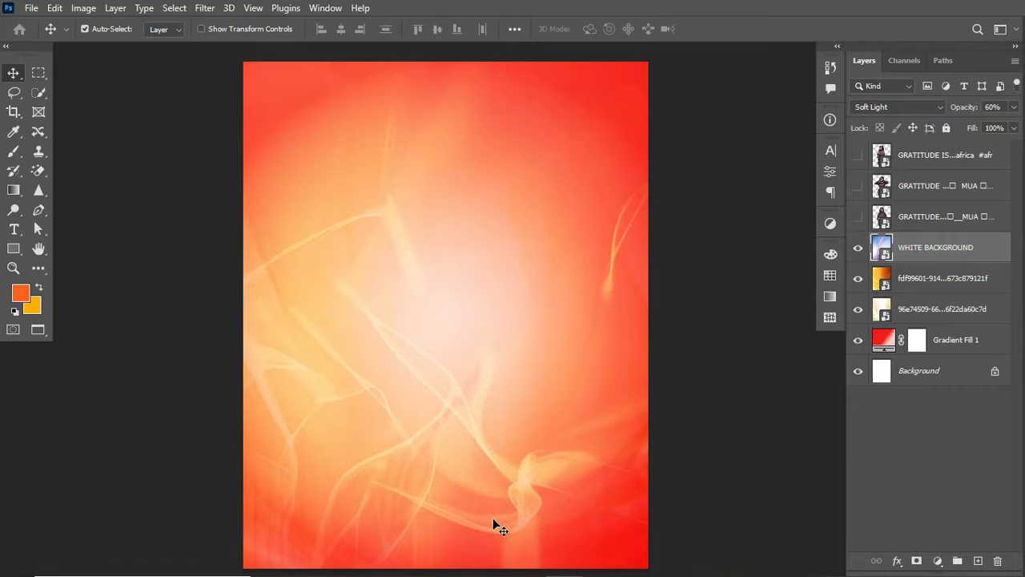
Add a layer mask to the WHITE BACKGROUND layer and reduce the black Brush to 250 px.
{"action": "left_click", "coordinate": [918, 560]}
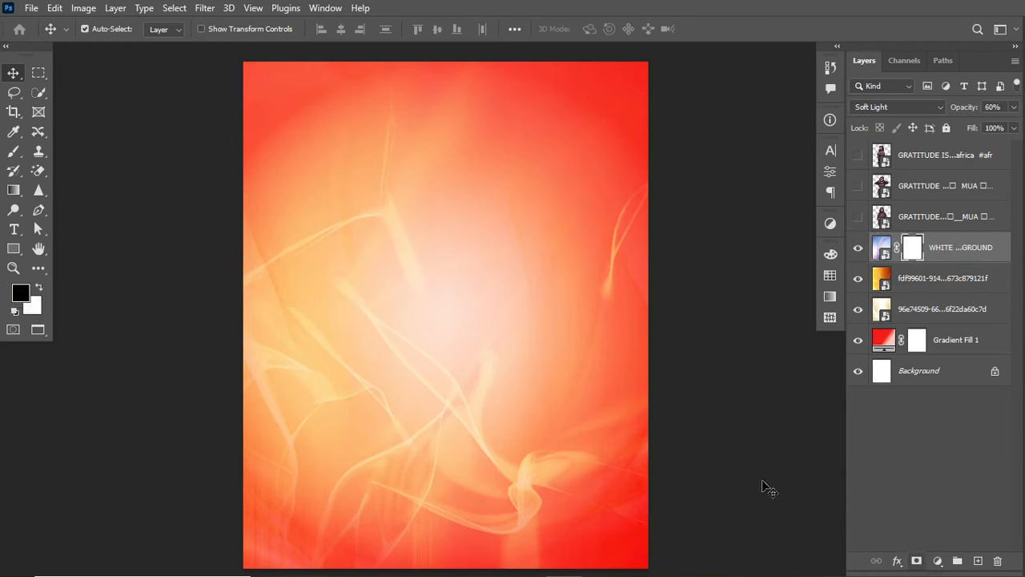
{"action": "left_click", "coordinate": [14, 152]}
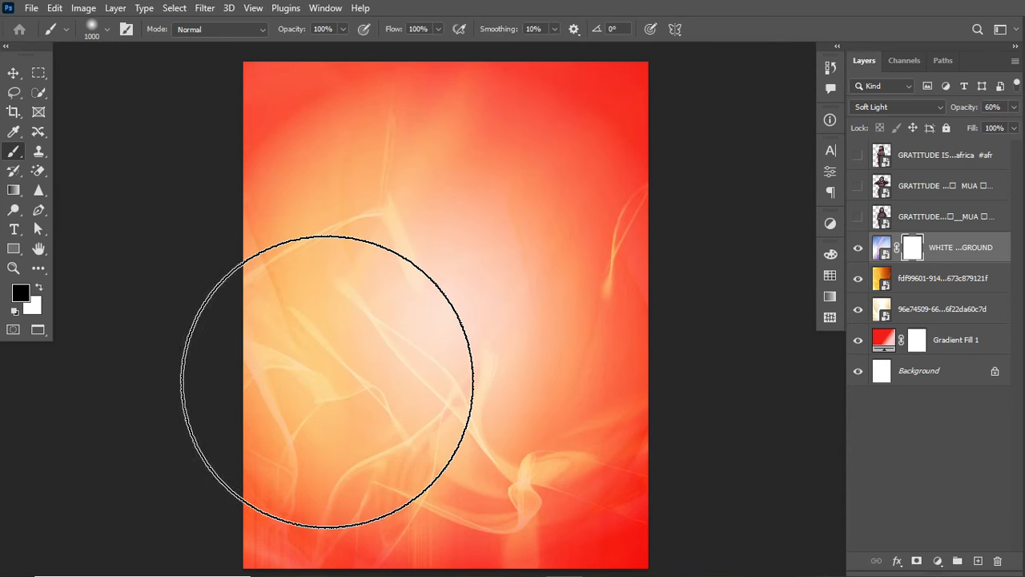
{"action": "key", "text": "bracketleft"}
{"action": "key", "text": "bracketleft"}
{"action": "key", "text": "bracketleft"}
{"action": "key", "text": "bracketleft"}
{"action": "key", "text": "bracketleft"}
{"action": "key", "text": "bracketleft"}
{"action": "key", "text": "bracketleft"}
{"action": "key", "text": "bracketleft"}
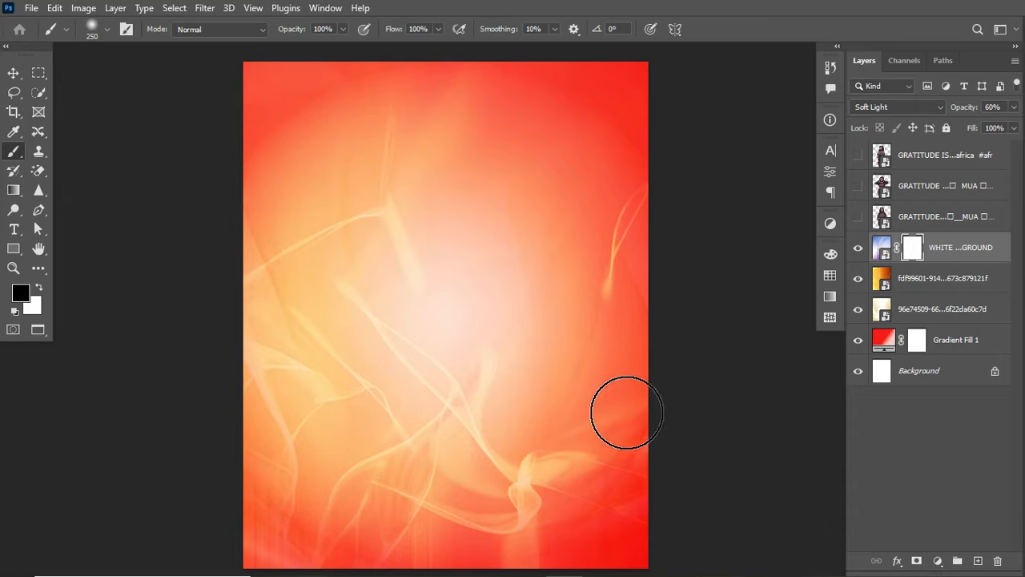
Paint black on the WHITE BACKGROUND mask along the canvas's lower-left corner and bottom edge, using Soft Round at 100% flow.
{"action": "left_click", "coordinate": [108, 29]}
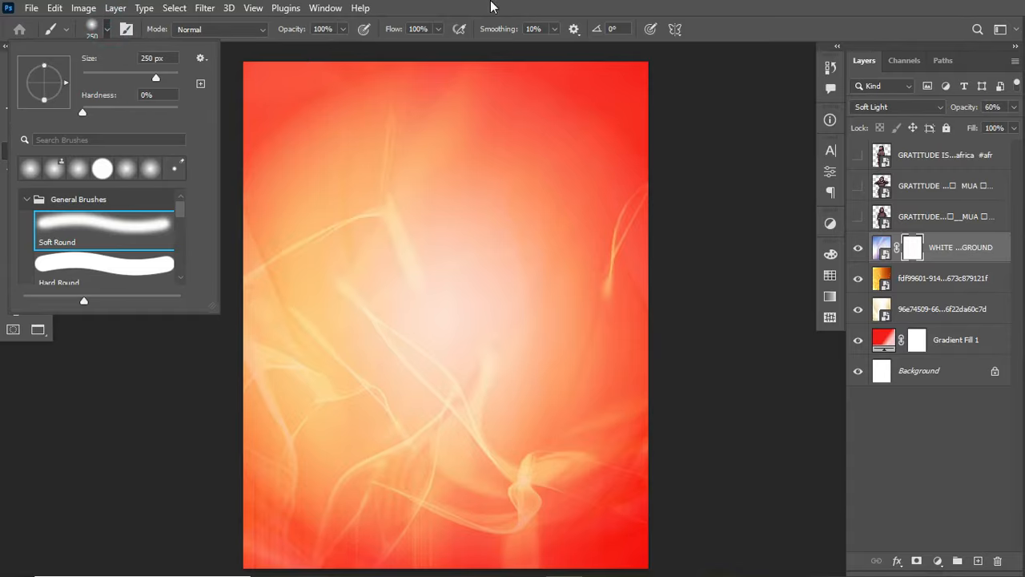
{"action": "left_click", "coordinate": [392, 29]}
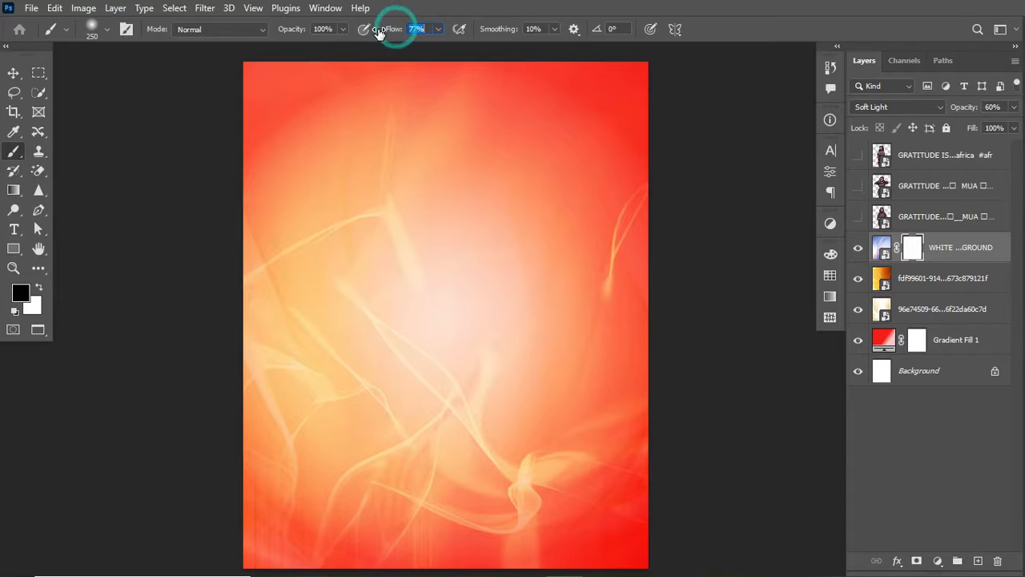
{"action": "key", "text": "Return"}
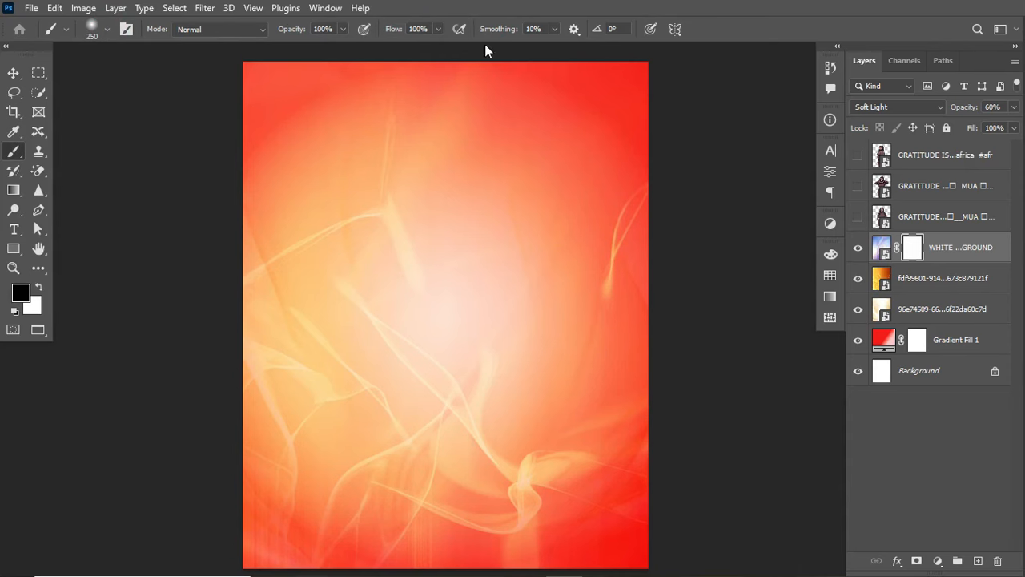
{"action": "left_click_drag", "start_coordinate": [250, 510], "coordinate": [314, 563]}
{"action": "mouse_move", "coordinate": [219, 541]}
{"action": "left_mouse_down"}
{"action": "mouse_move", "coordinate": [367, 575]}
{"action": "mouse_move", "coordinate": [285, 506]}
{"action": "mouse_move", "coordinate": [379, 554]}
{"action": "mouse_move", "coordinate": [404, 551]}
{"action": "mouse_move", "coordinate": [374, 553]}
{"action": "mouse_move", "coordinate": [442, 555]}
{"action": "left_mouse_up"}
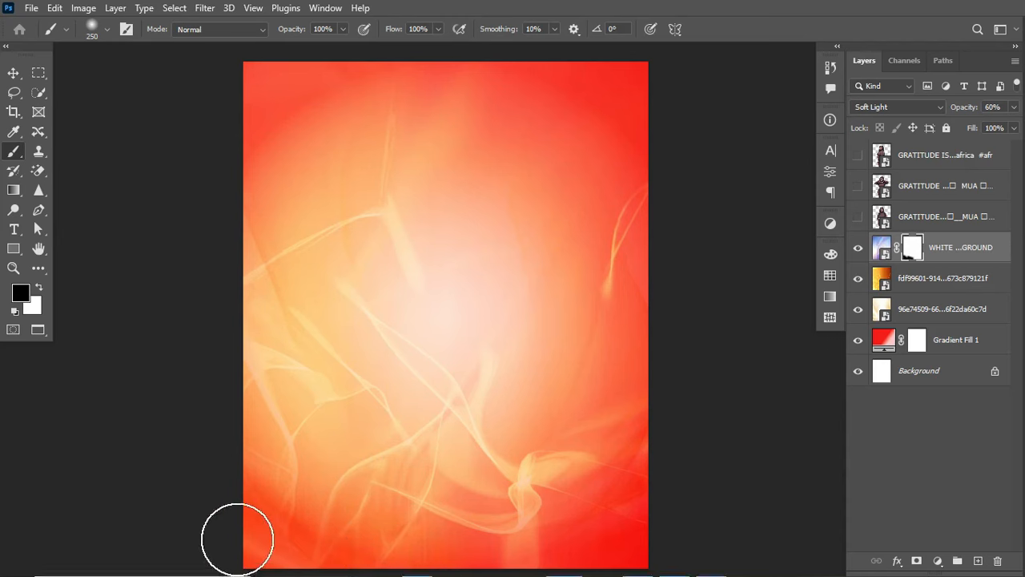
{"action": "left_click_drag", "start_coordinate": [240, 485], "coordinate": [277, 512]}
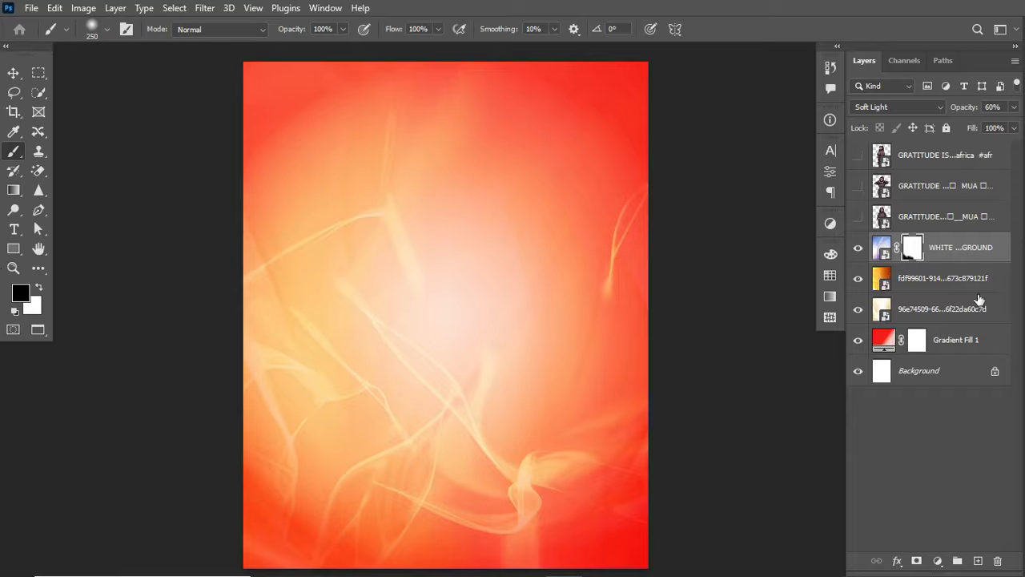
Add a Hue/Saturation adjustment layer above WHITE BACKGROUND with hue +6 and increased saturation.
{"action": "left_click", "coordinate": [935, 560]}
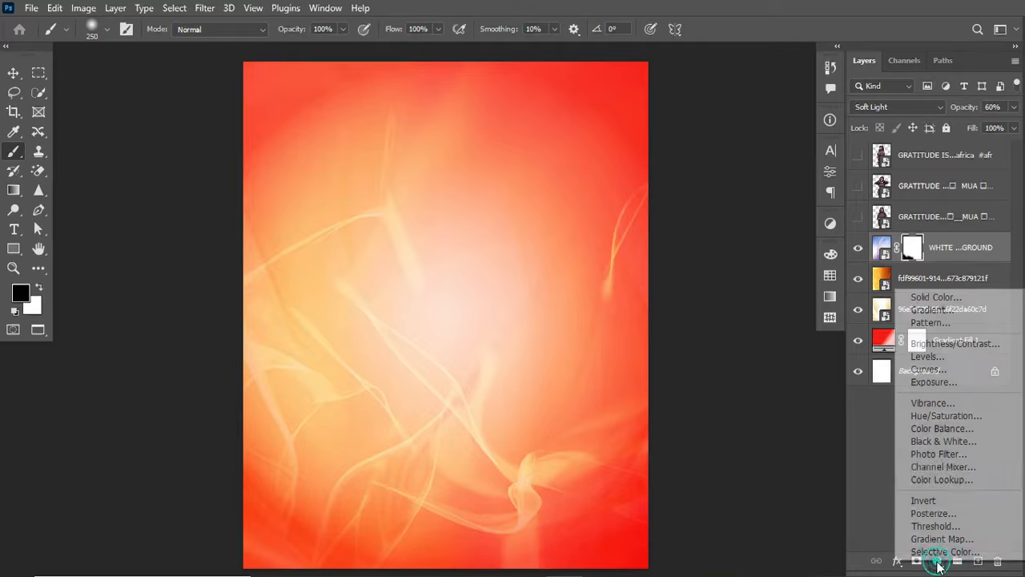
{"action": "left_click", "coordinate": [939, 415]}
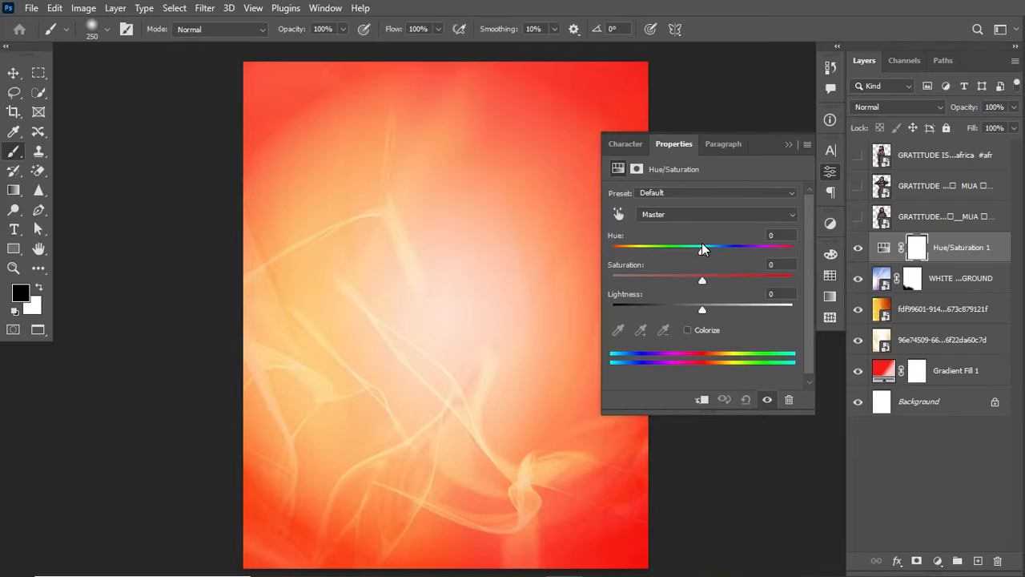
{"action": "mouse_move", "coordinate": [701, 248]}
{"action": "left_mouse_down"}
{"action": "mouse_move", "coordinate": [738, 248]}
{"action": "mouse_move", "coordinate": [711, 256]}
{"action": "left_mouse_up"}
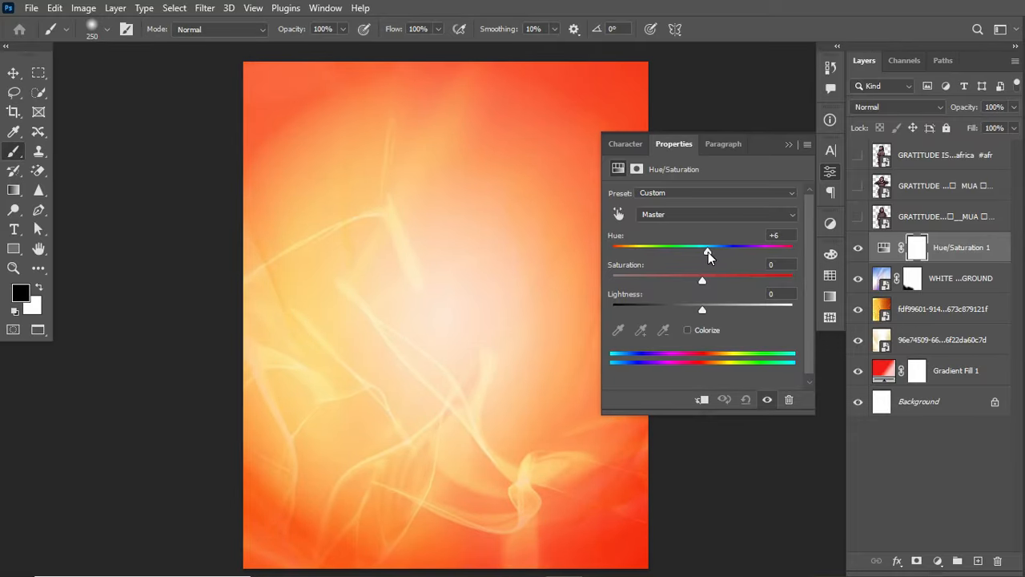
{"action": "left_click_drag", "start_coordinate": [701, 276], "coordinate": [833, 272]}
Group the layers from Hue/Saturation 1 down to Gradient Fill 1 and name the group BG.
{"action": "left_click", "coordinate": [982, 249]}
{"action": "left_click", "coordinate": [944, 371], "text": "shift"}
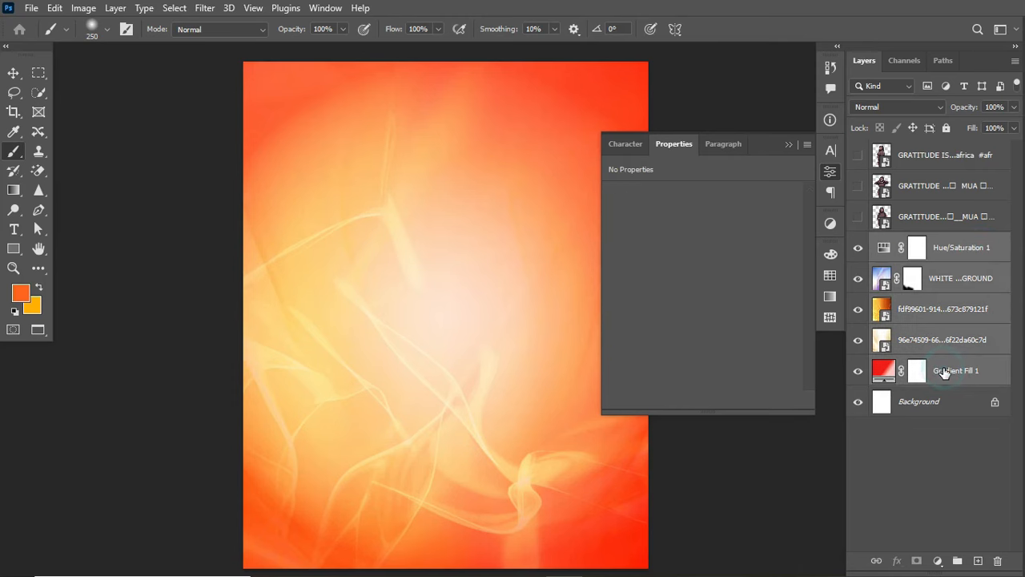
{"action": "key", "text": "ctrl+g"}
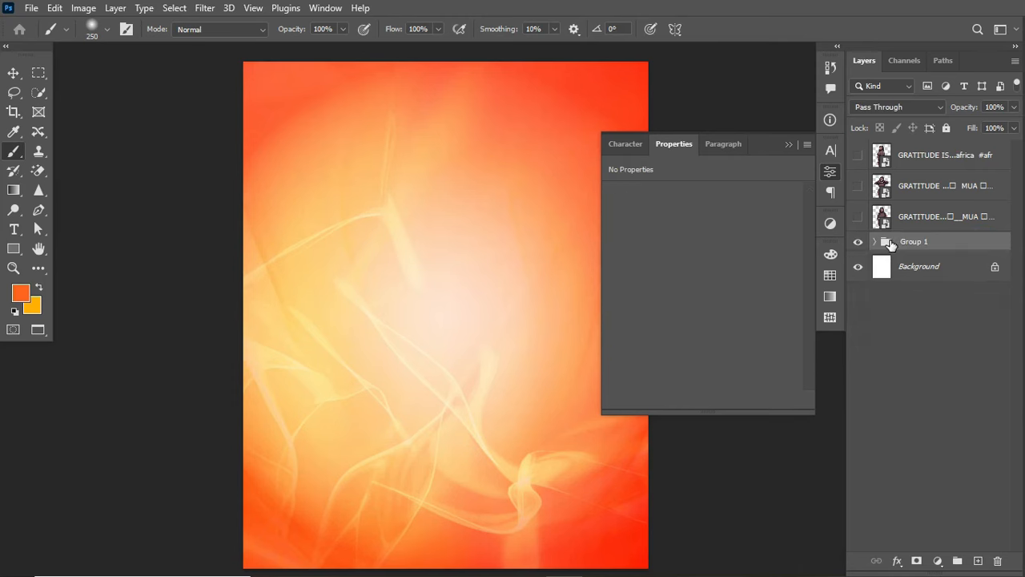
{"action": "double_click", "coordinate": [913, 241]}
{"action": "type", "text": "BG"}
{"action": "key", "text": "Return"}
Show the portrait layer directly above the BG group, close the adjustment properties, and select that portrait.
{"action": "left_click", "coordinate": [858, 217]}
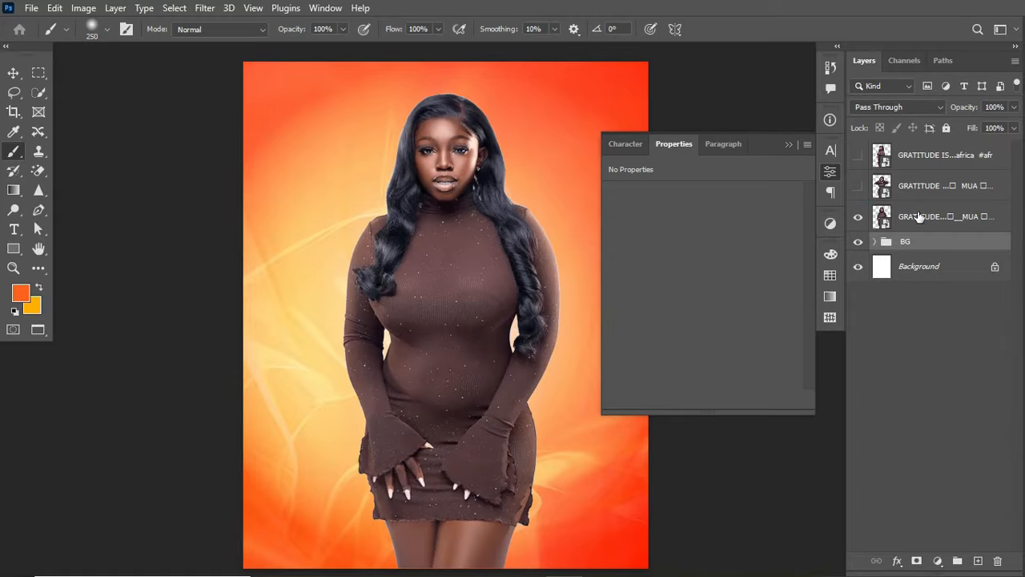
{"action": "left_click", "coordinate": [788, 144]}
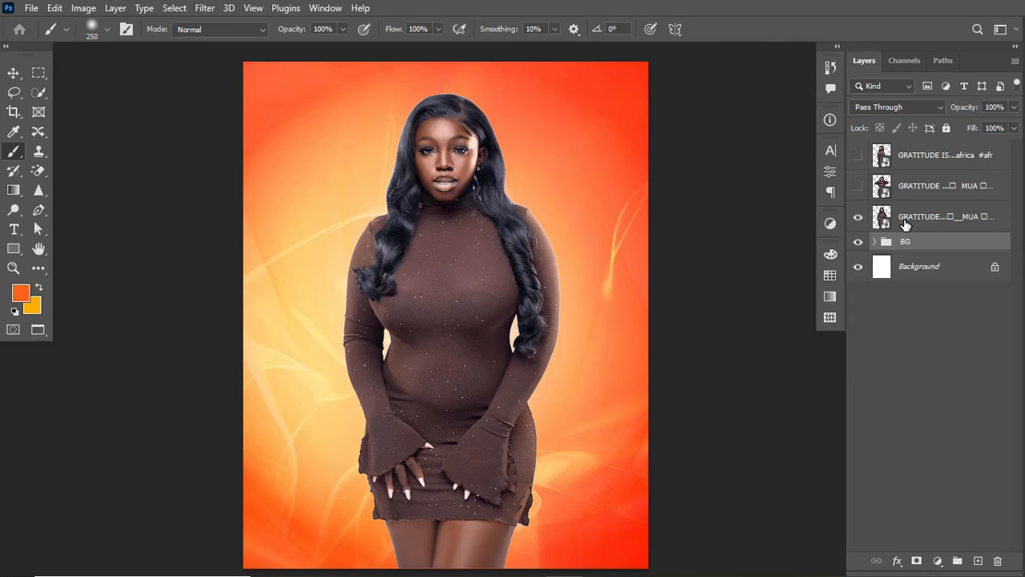
{"action": "left_click", "coordinate": [929, 218]}
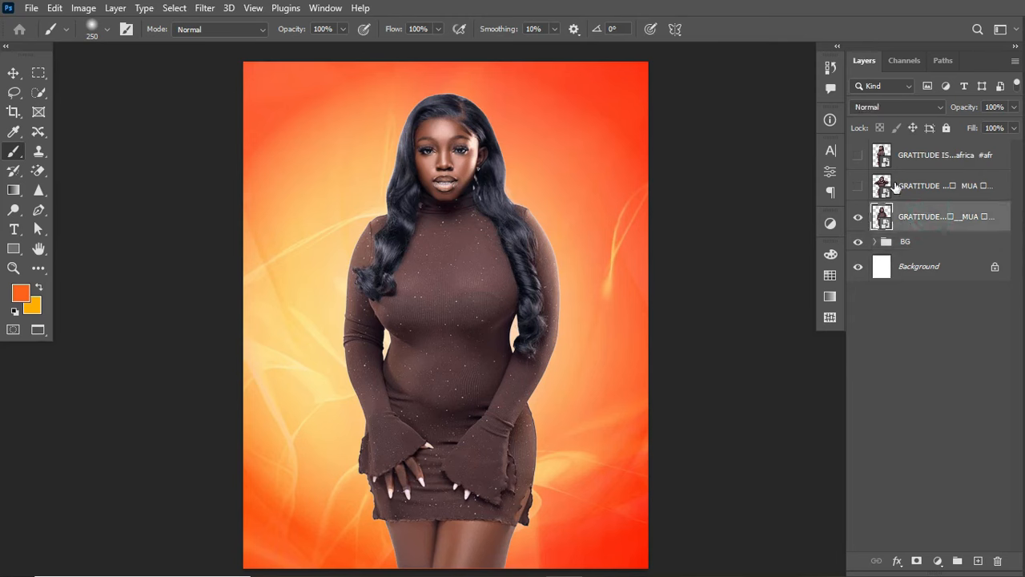
Show the portrait layer with the hands under the chin and convert it to a Smart Object.
{"action": "left_click", "coordinate": [855, 186]}
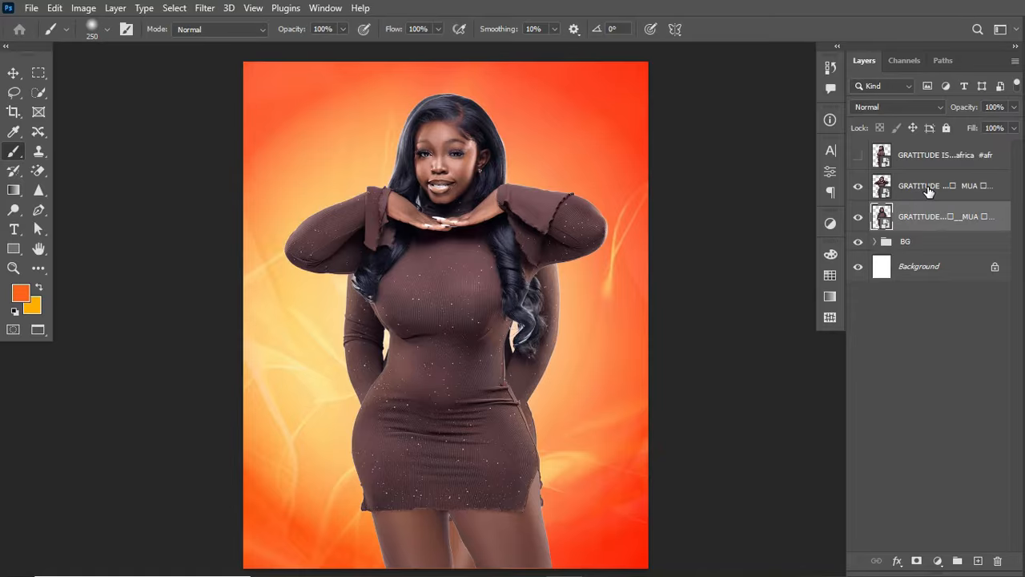
{"action": "left_click", "coordinate": [922, 188]}
{"action": "right_click", "coordinate": [927, 188]}
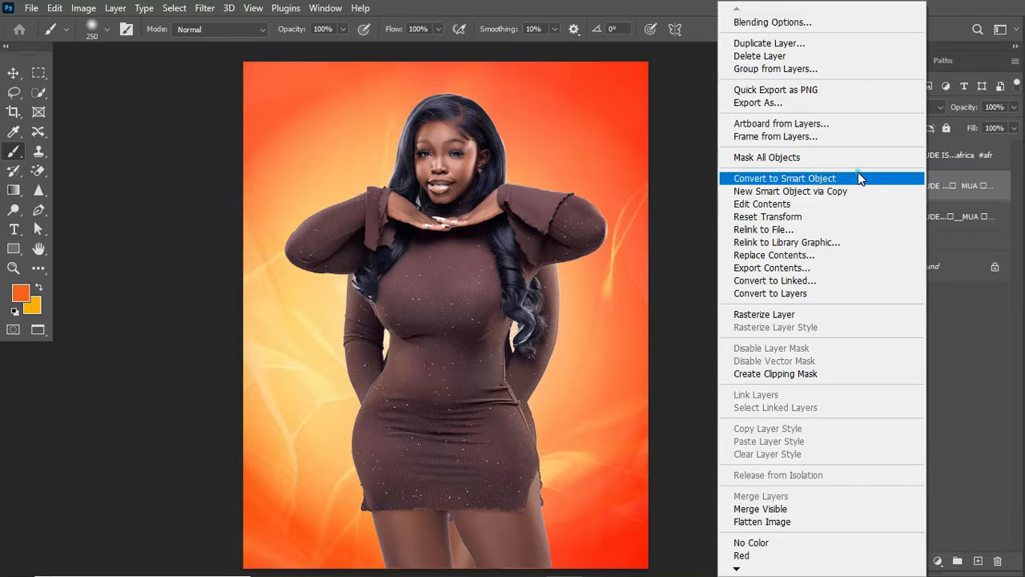
{"action": "left_click", "coordinate": [858, 178]}
Show the side-pose portrait and convert it to a Smart Object, placing the hands-under-chin portrait layer above it.
{"action": "left_click", "coordinate": [857, 155]}
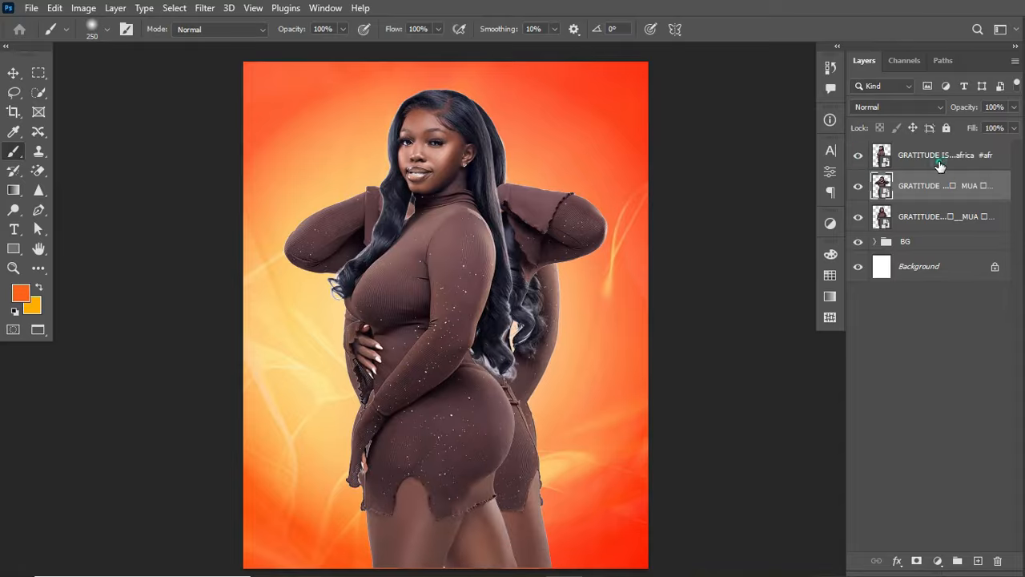
{"action": "right_click", "coordinate": [939, 165]}
{"action": "left_click", "coordinate": [826, 175]}
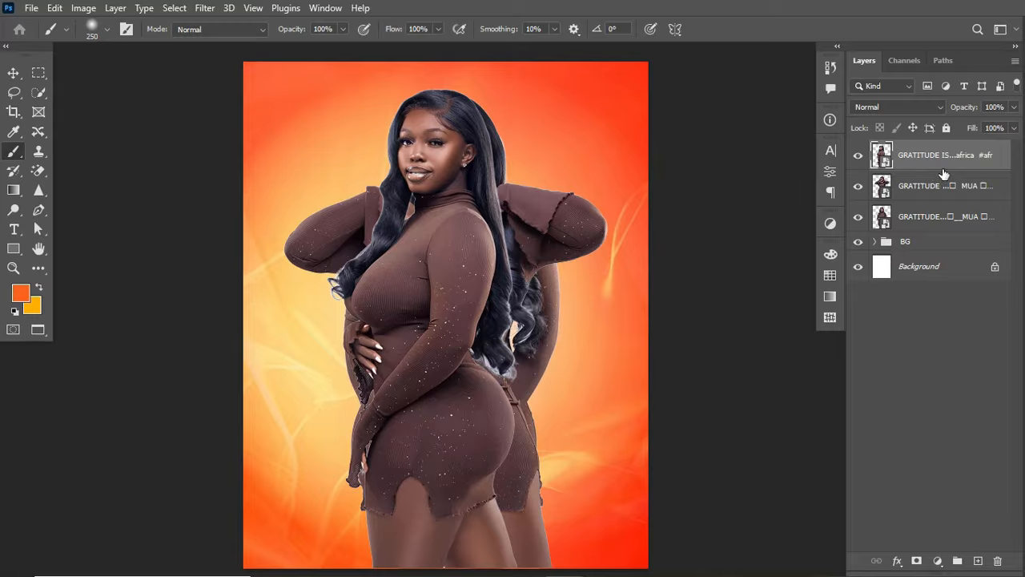
{"action": "left_click_drag", "start_coordinate": [931, 182], "coordinate": [934, 149]}
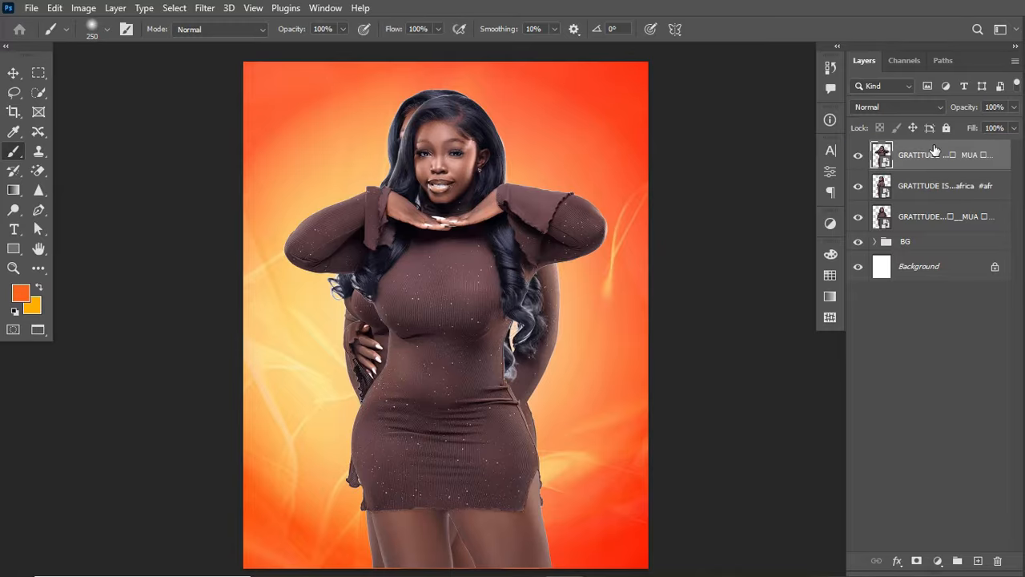
Move the hands-under-chin portrait straight down so its head sits at chest height of the portraits behind it.
{"action": "key", "text": "ctrl+t"}
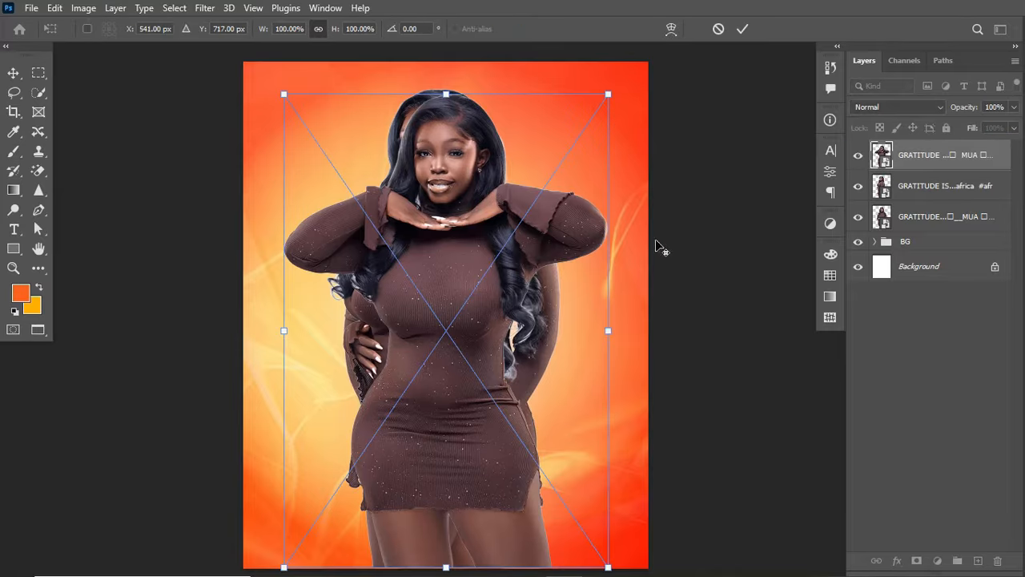
{"action": "left_click_drag", "start_coordinate": [611, 328], "coordinate": [610, 331]}
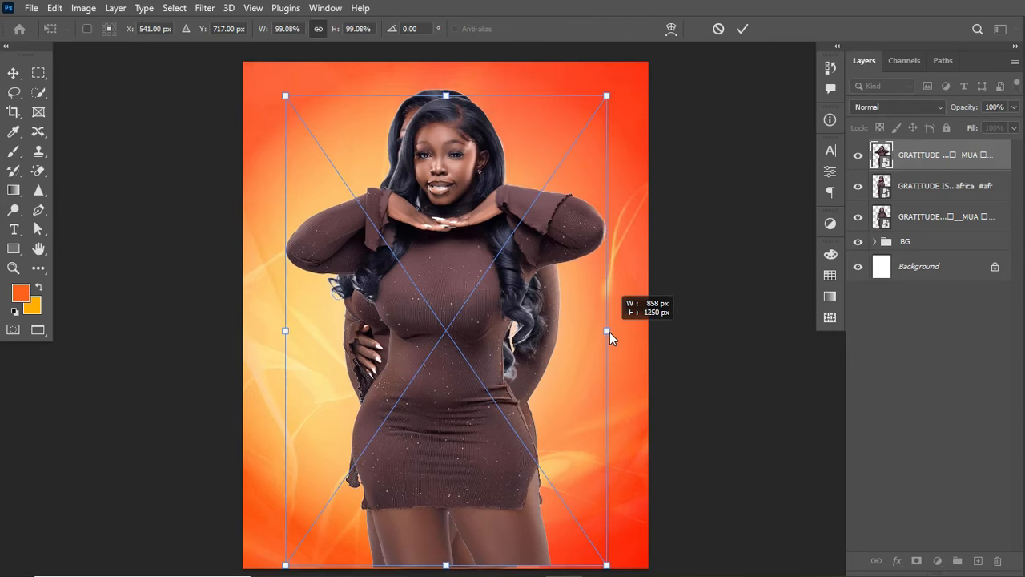
{"action": "mouse_move", "coordinate": [469, 234]}
{"action": "left_mouse_down"}
{"action": "mouse_move", "coordinate": [470, 474]}
{"action": "mouse_move", "coordinate": [470, 408]}
{"action": "mouse_move", "coordinate": [466, 436]}
{"action": "left_mouse_up"}
{"action": "key", "text": "Return"}
{"action": "key", "text": "b"}
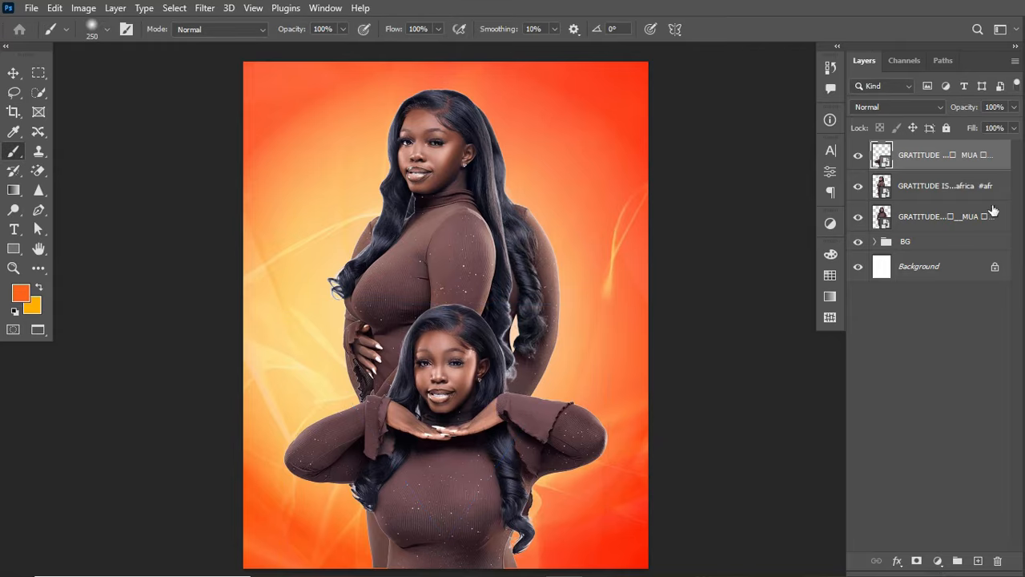
Scale the side-pose portrait to 70.62% and place it at X 321.25 px, Y 915.46 px, left of the hands-under-chin portrait.
{"action": "left_click", "coordinate": [946, 197]}
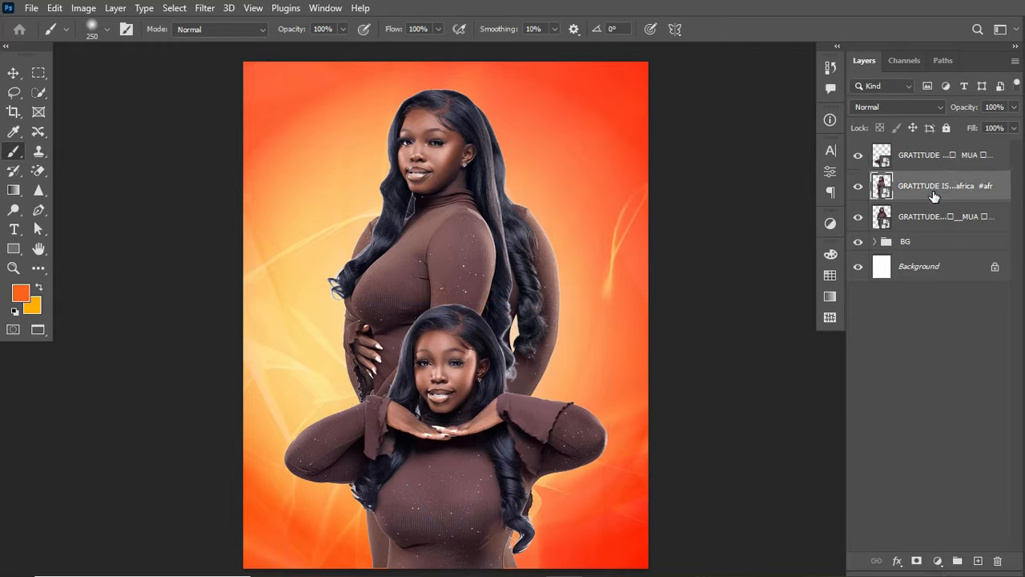
{"action": "key", "text": "ctrl+t"}
{"action": "left_click_drag", "start_coordinate": [520, 85], "coordinate": [462, 230]}
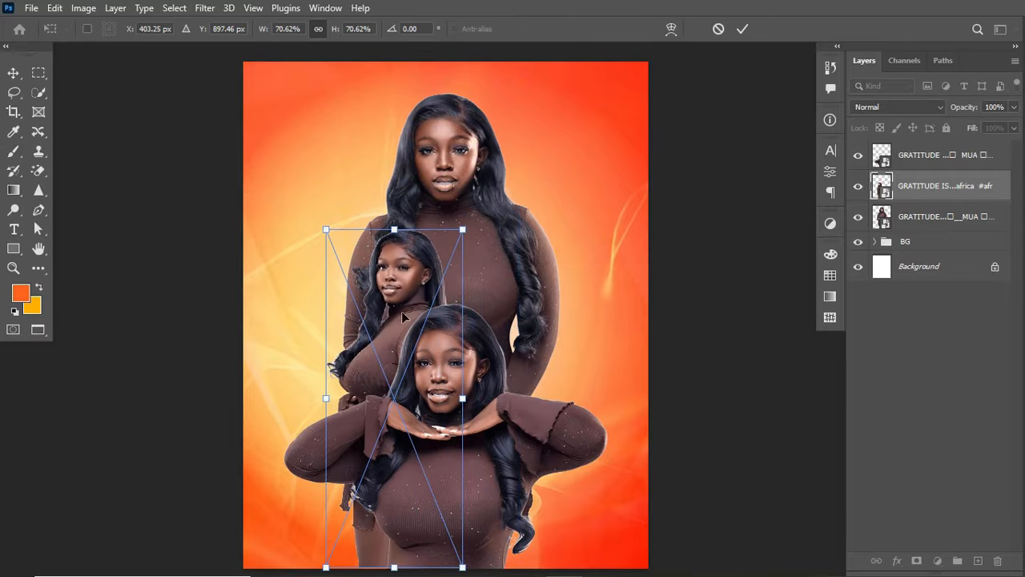
{"action": "left_click_drag", "start_coordinate": [403, 318], "coordinate": [364, 324]}
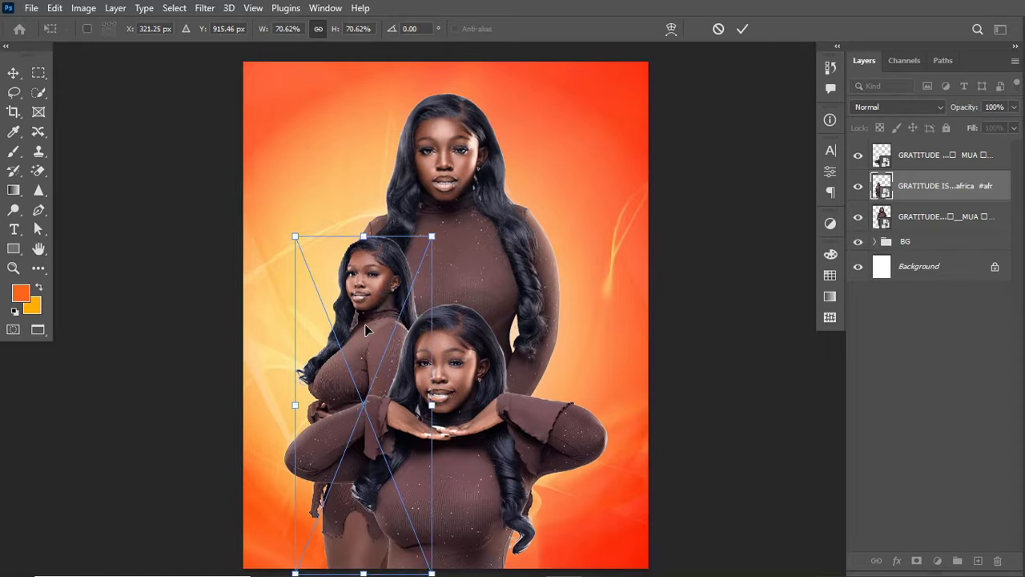
{"action": "key", "text": "Return"}
{"action": "key", "text": "b"}
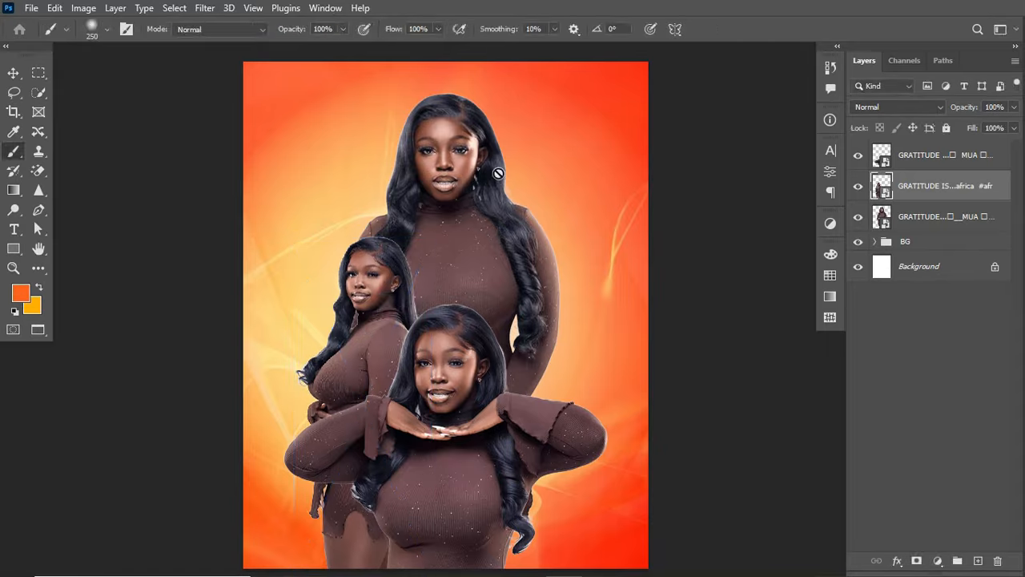
{"action": "left_click", "coordinate": [934, 221]}
{"action": "key", "text": "ctrl+t"}
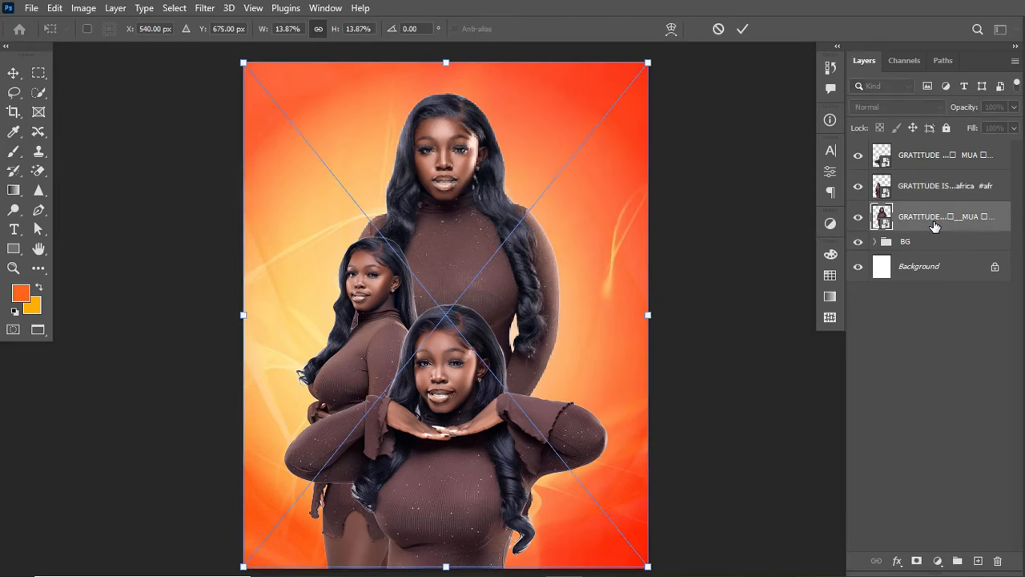
{"action": "left_click_drag", "start_coordinate": [647, 313], "coordinate": [512, 269]}
{"action": "key", "text": "Escape"}
{"action": "key", "text": "b"}
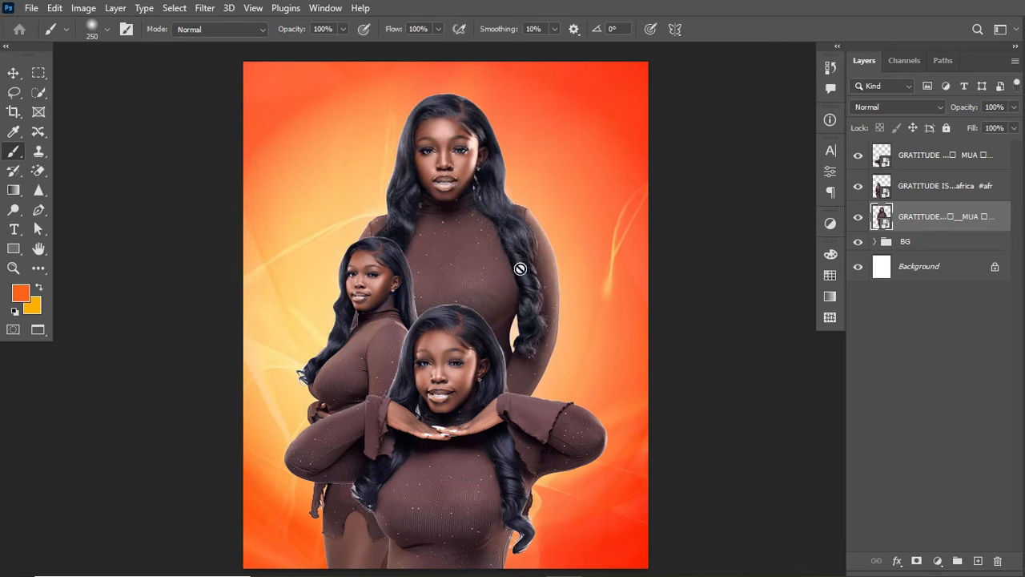
Convert the front-facing portrait layer above the BG group to a Smart Object and scale it to 65.07%.
{"action": "right_click", "coordinate": [929, 217]}
{"action": "left_click", "coordinate": [825, 178]}
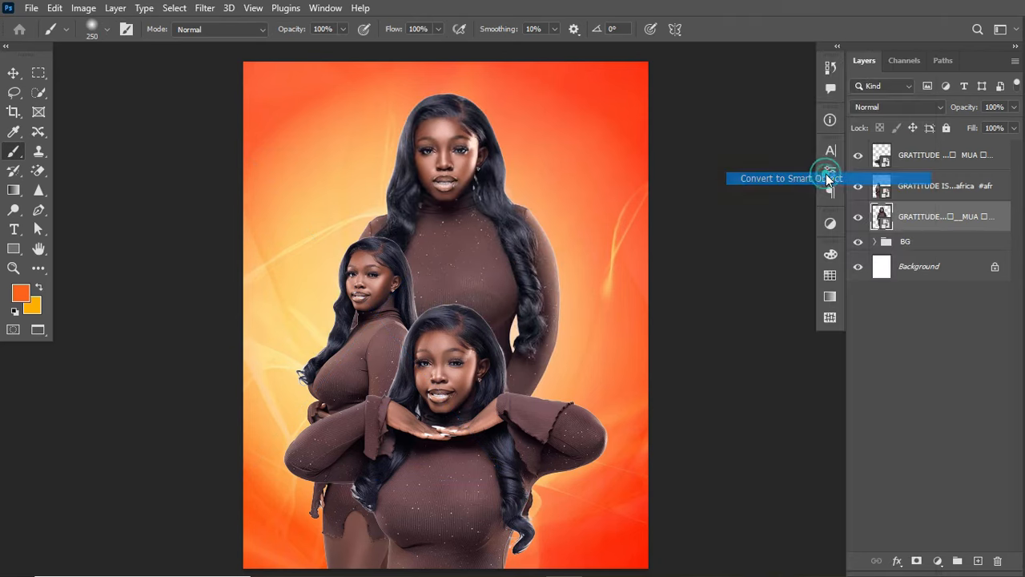
{"action": "key", "text": "ctrl+t"}
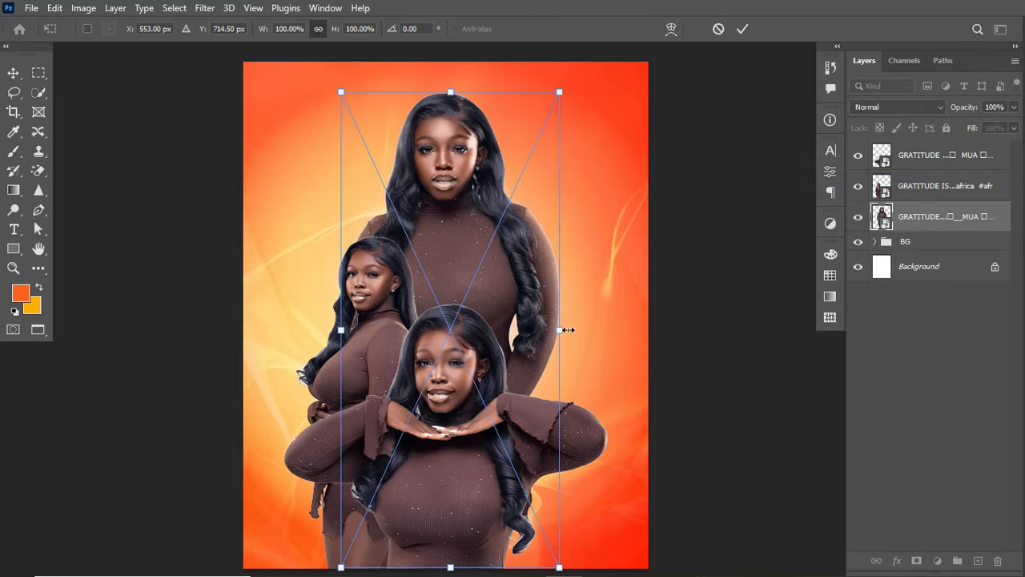
{"action": "left_click_drag", "start_coordinate": [558, 329], "coordinate": [482, 329]}
Flip the front-facing portrait horizontally and place it at X 597 px, Y 832.5 px, behind the hands-under-chin portrait.
{"action": "right_click", "coordinate": [423, 282]}
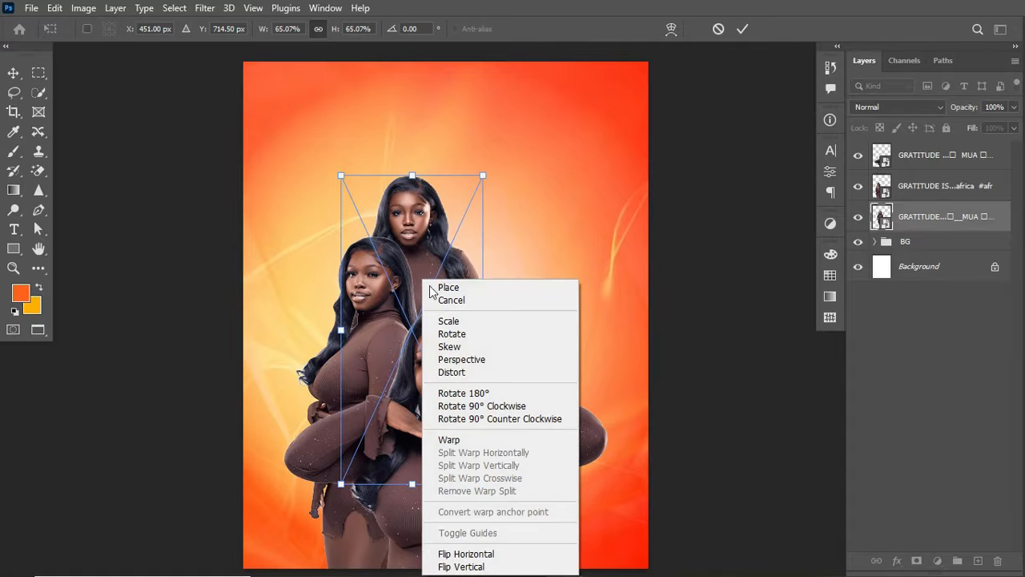
{"action": "left_click", "coordinate": [460, 553]}
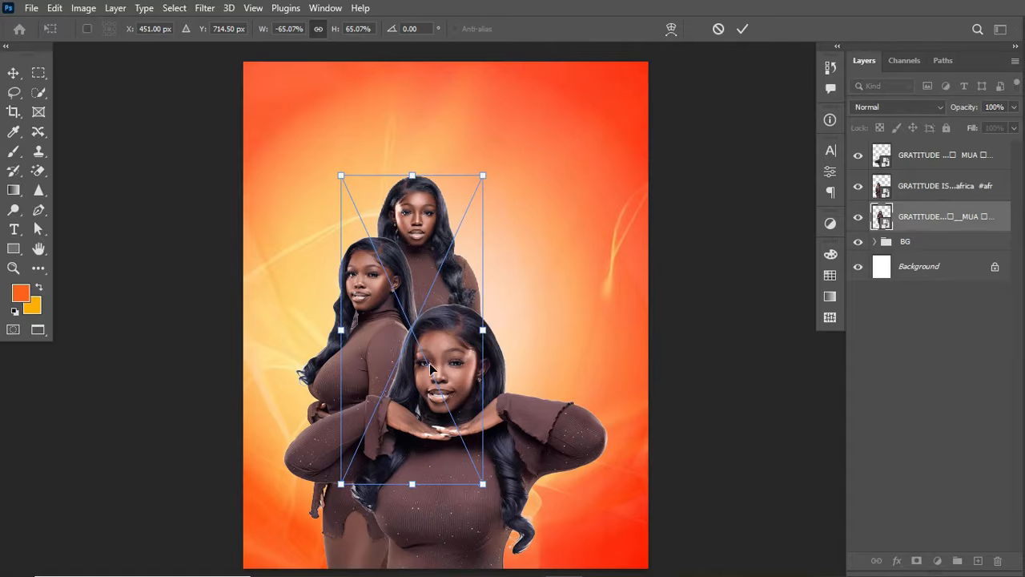
{"action": "mouse_move", "coordinate": [418, 255]}
{"action": "left_mouse_down"}
{"action": "mouse_move", "coordinate": [483, 265]}
{"action": "mouse_move", "coordinate": [499, 290]}
{"action": "mouse_move", "coordinate": [474, 303]}
{"action": "left_mouse_up"}
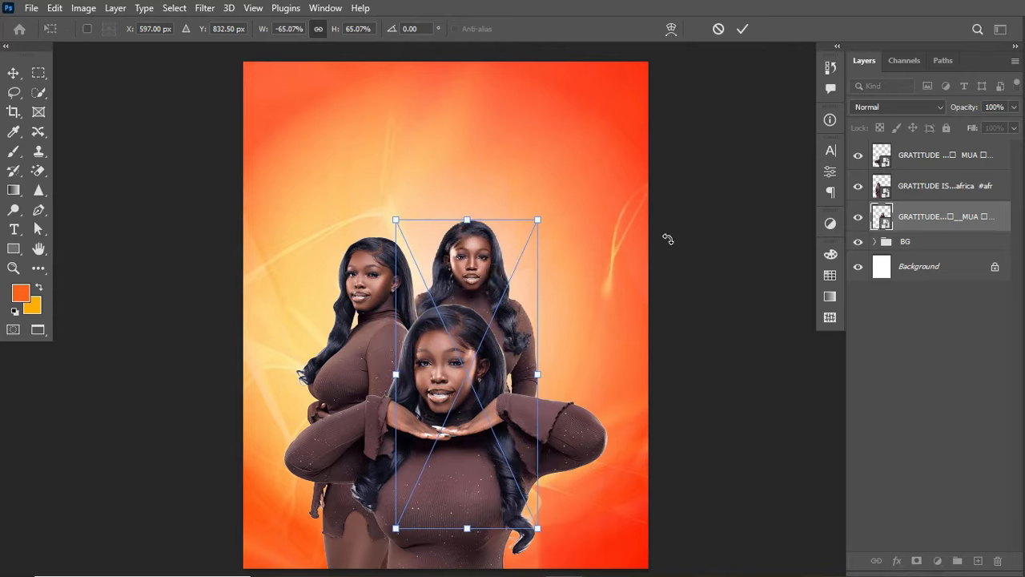
{"action": "left_click", "coordinate": [742, 29]}
Place the front-facing portrait layer above the side-pose layer, then scale it to 69.52% and position it at X 646 px, Y 834.59 px.
{"action": "left_click_drag", "start_coordinate": [913, 212], "coordinate": [911, 180]}
{"action": "key", "text": "ctrl+t"}
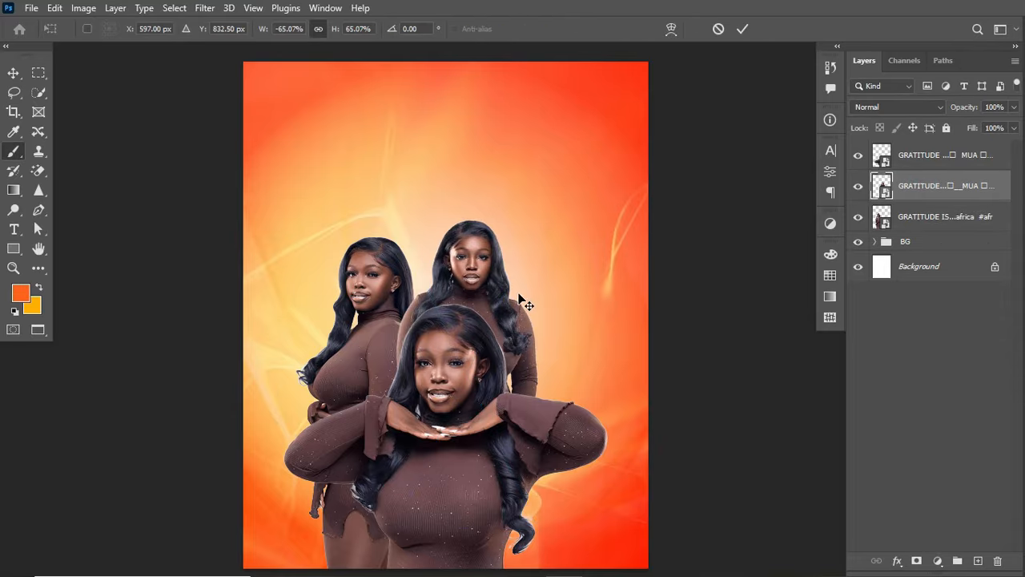
{"action": "left_click_drag", "start_coordinate": [539, 374], "coordinate": [553, 389]}
{"action": "mouse_move", "coordinate": [497, 314]}
{"action": "left_mouse_down"}
{"action": "mouse_move", "coordinate": [518, 327]}
{"action": "mouse_move", "coordinate": [512, 307]}
{"action": "left_mouse_up"}
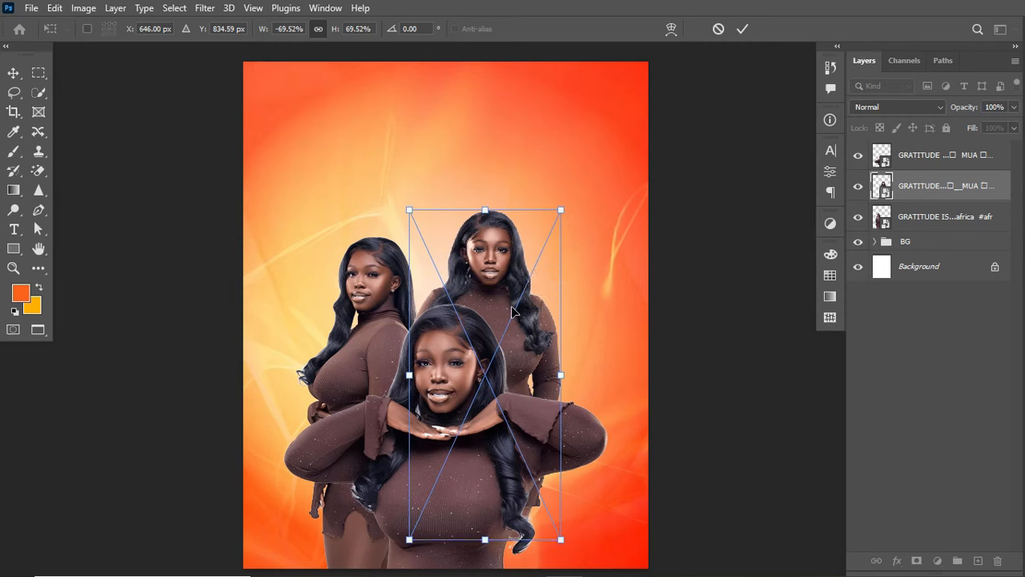
{"action": "key", "text": "Return"}
{"action": "key", "text": "b"}
Nudge the side-pose portrait slightly up and right, and shift the front-facing portrait slightly left, closer to the middle.
{"action": "key", "text": "v"}
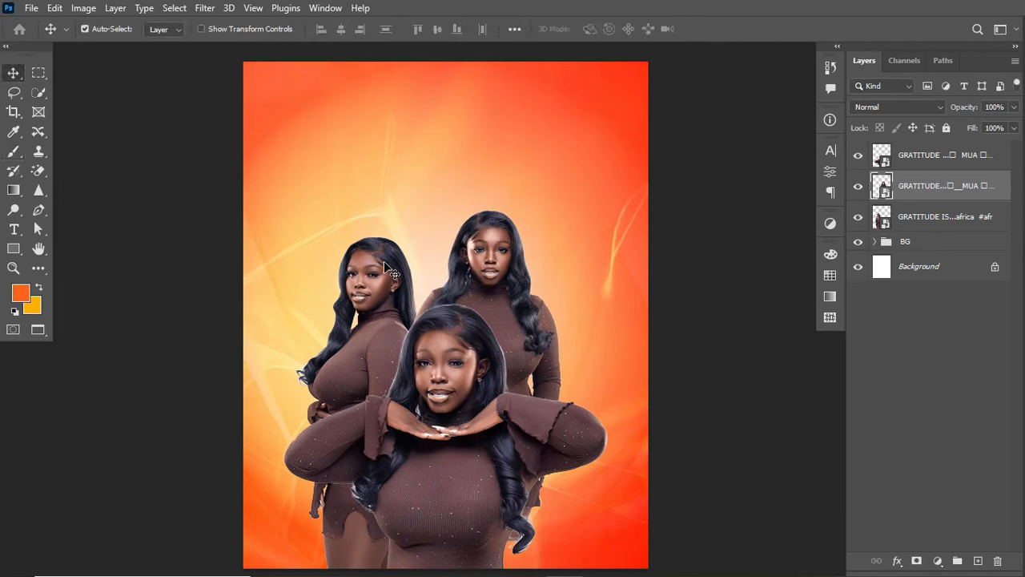
{"action": "mouse_move", "coordinate": [385, 262]}
{"action": "left_mouse_down"}
{"action": "mouse_move", "coordinate": [379, 239]}
{"action": "mouse_move", "coordinate": [379, 260]}
{"action": "left_mouse_up"}
{"action": "left_click_drag", "start_coordinate": [505, 284], "coordinate": [483, 288]}
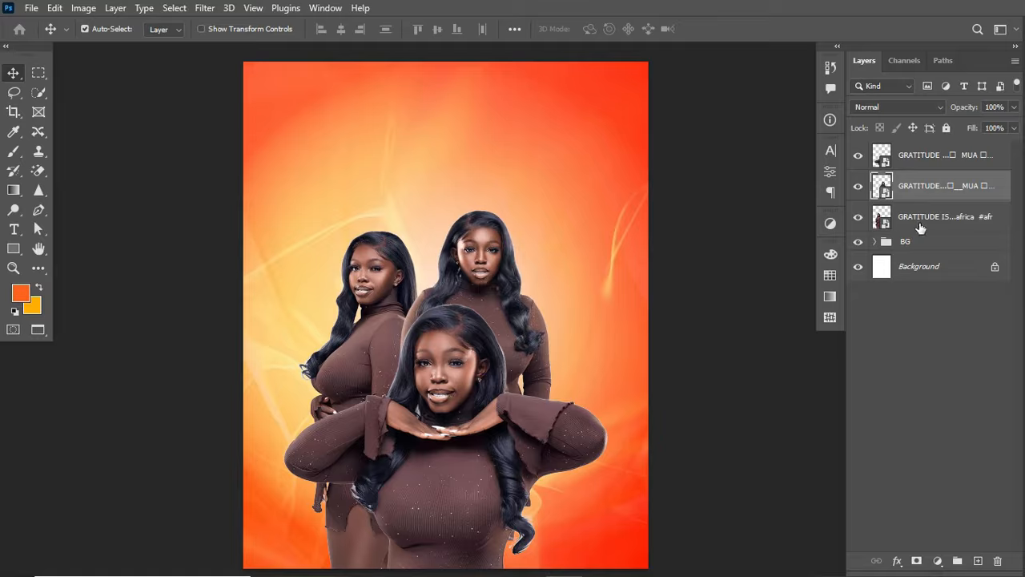
Group the three portrait layers together.
{"action": "left_click", "coordinate": [922, 221]}
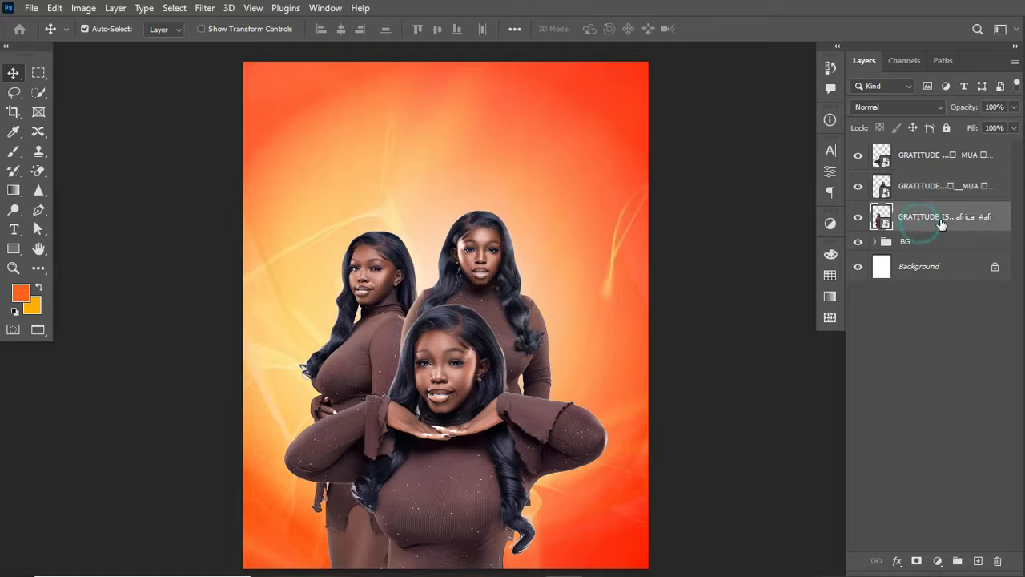
{"action": "left_click", "coordinate": [936, 162], "text": "shift"}
{"action": "key", "text": "ctrl+g"}
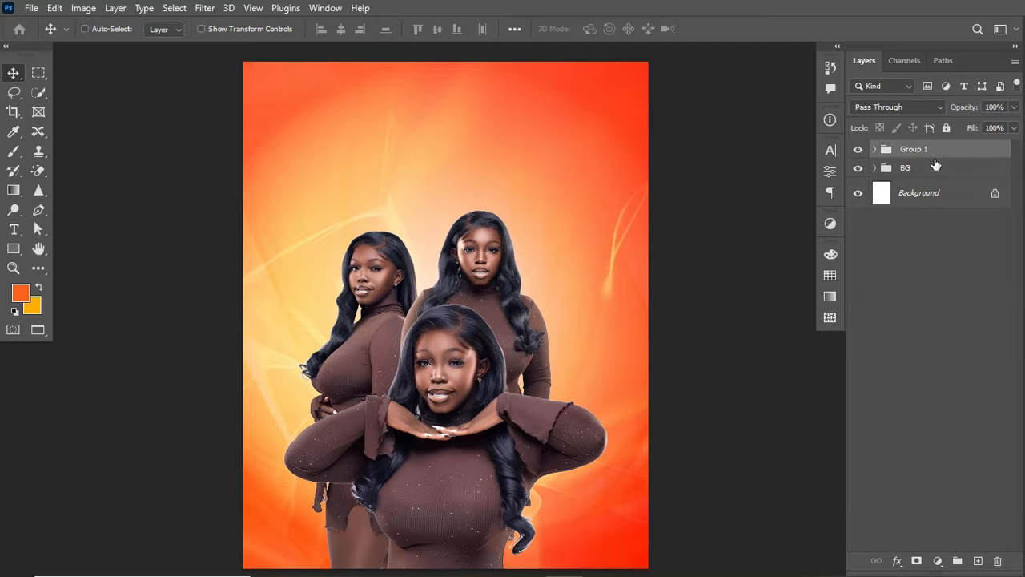
Align the portrait group to the horizontal center of the whole canvas and clear the selection.
{"action": "key", "text": "ctrl"}
{"action": "key", "text": "ctrl+a"}
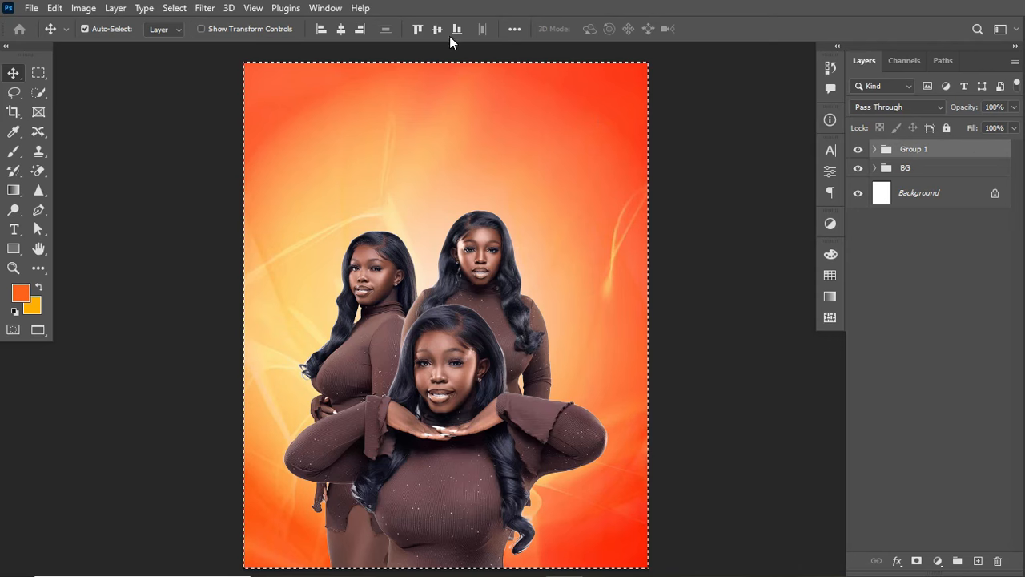
{"action": "left_click", "coordinate": [341, 29]}
{"action": "key", "text": "ctrl+d"}
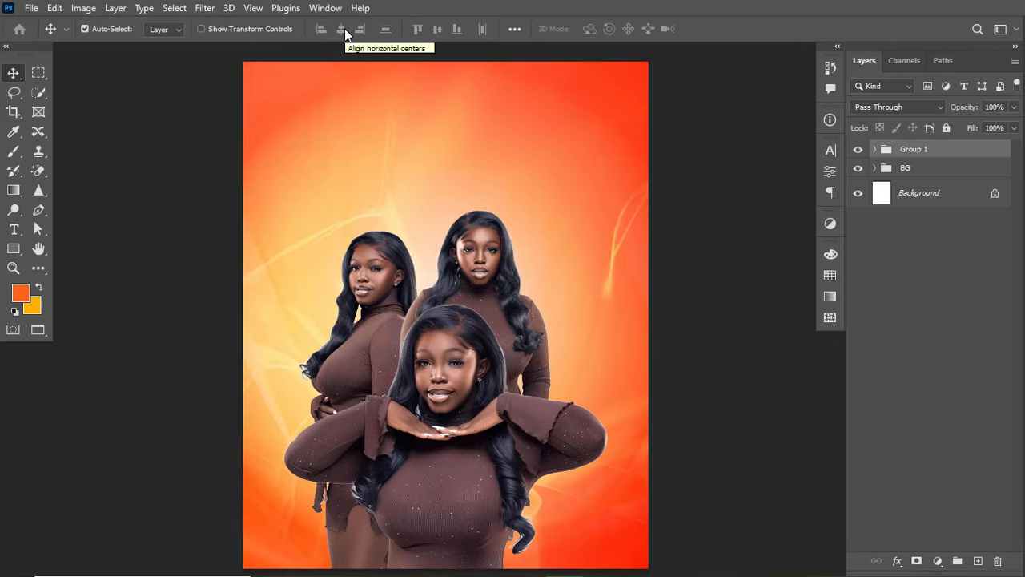
Rename the portrait group as SUBJECT.
{"action": "double_click", "coordinate": [911, 149]}
{"action": "double_click", "coordinate": [911, 150]}
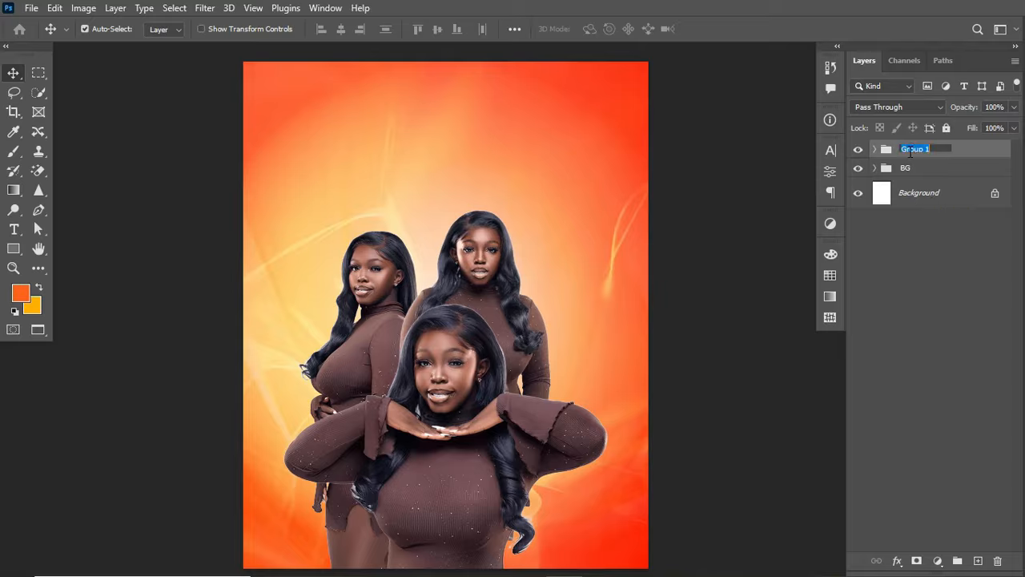
{"action": "type", "text": "SUBJECT"}
{"action": "key", "text": "Return"}
Expand the SUBJECT group and open the Camera Raw Filter on the hands-under-chin portrait layer.
{"action": "left_click", "coordinate": [875, 149]}
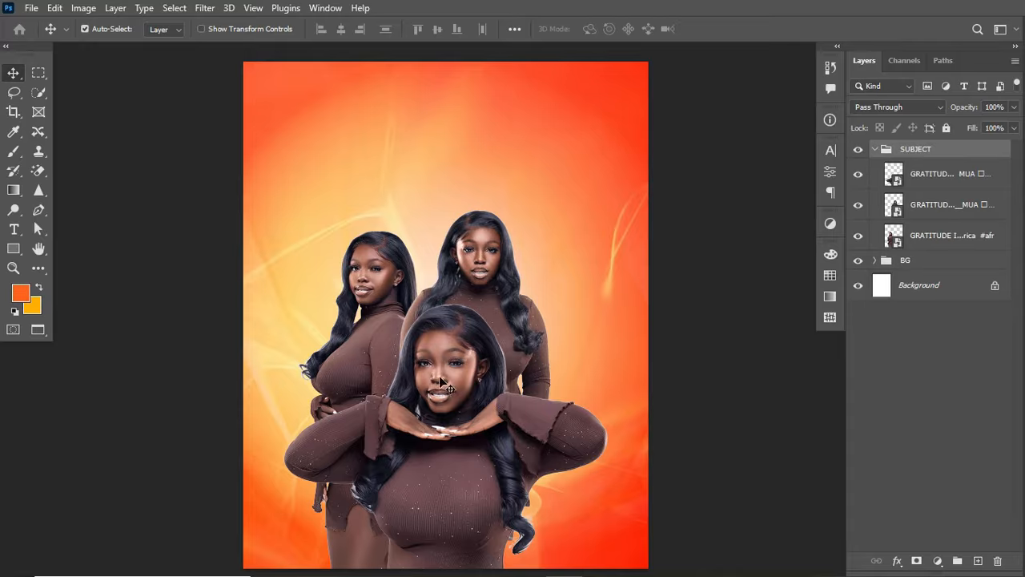
{"action": "left_click", "coordinate": [934, 175]}
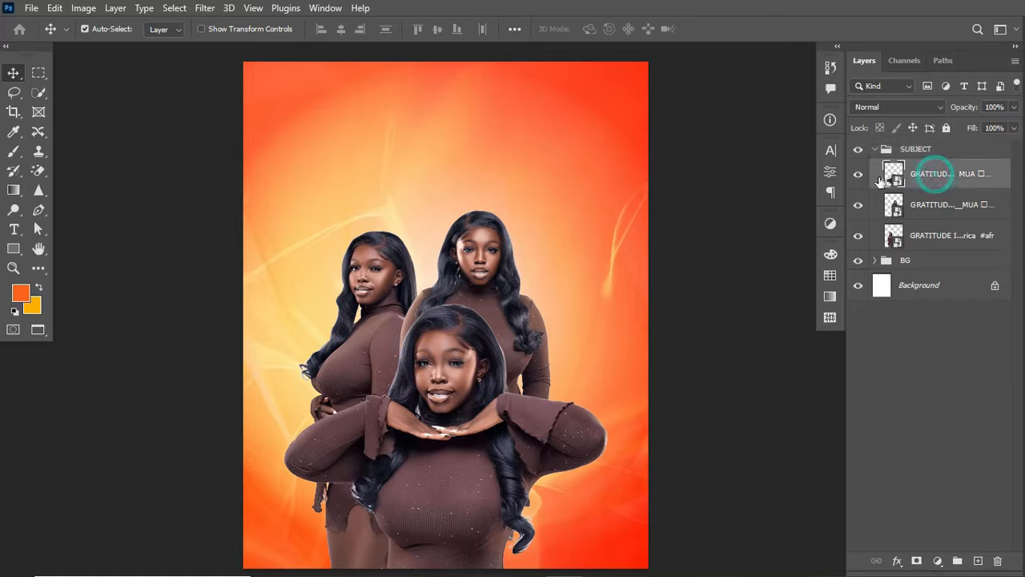
{"action": "left_click", "coordinate": [855, 177]}
{"action": "left_click", "coordinate": [856, 176]}
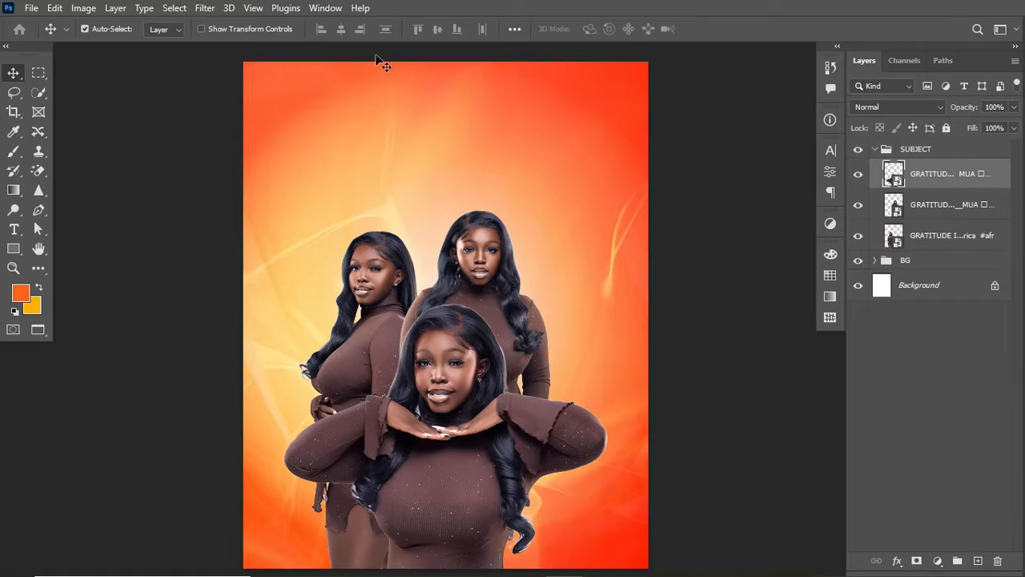
{"action": "left_click", "coordinate": [204, 8]}
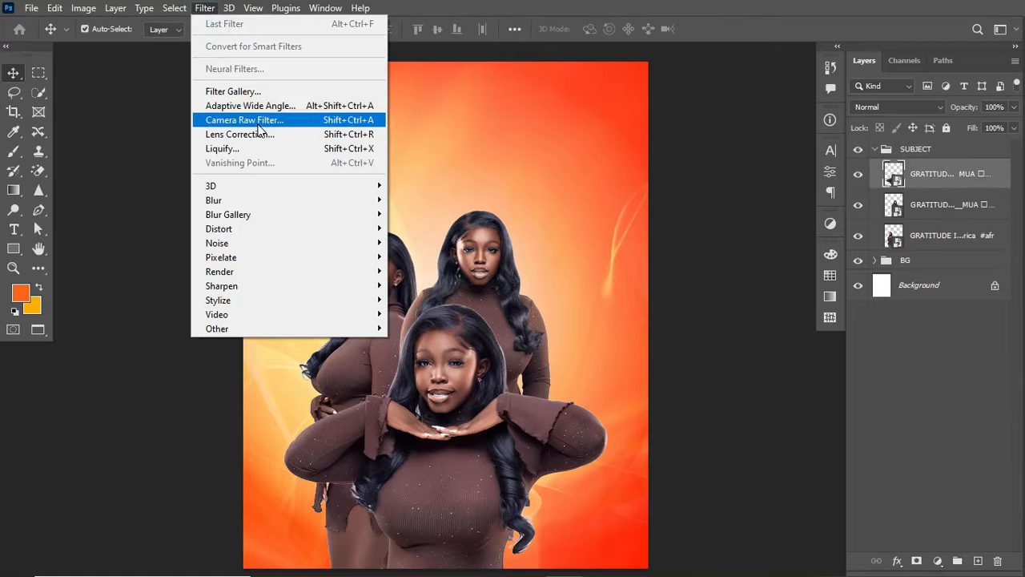
{"action": "left_click", "coordinate": [256, 122]}
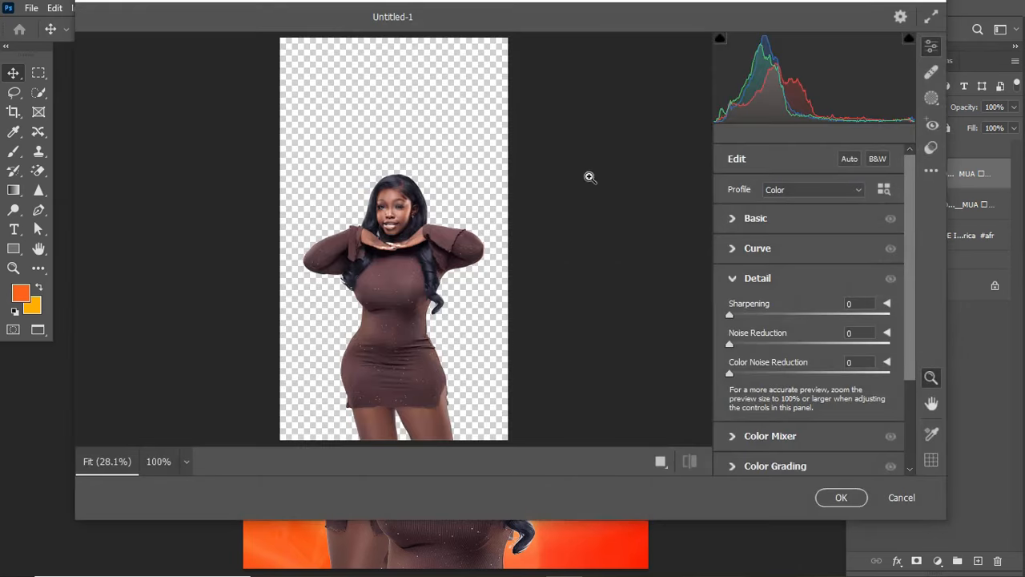
Collapse the Detail settings, show the before and after previews side by side, and enlarge them to 50%.
{"action": "left_click", "coordinate": [744, 281]}
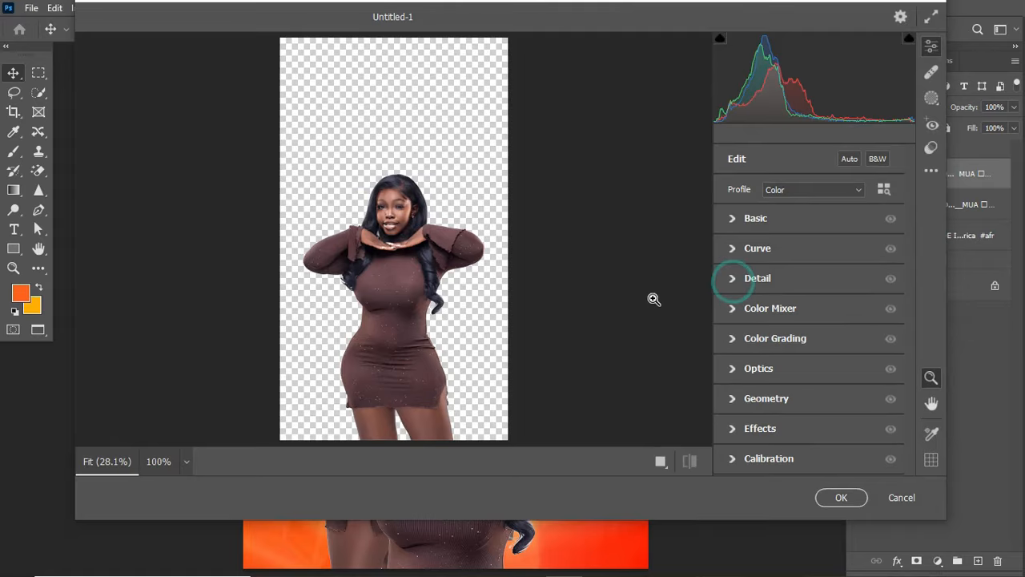
{"action": "left_click", "coordinate": [660, 462]}
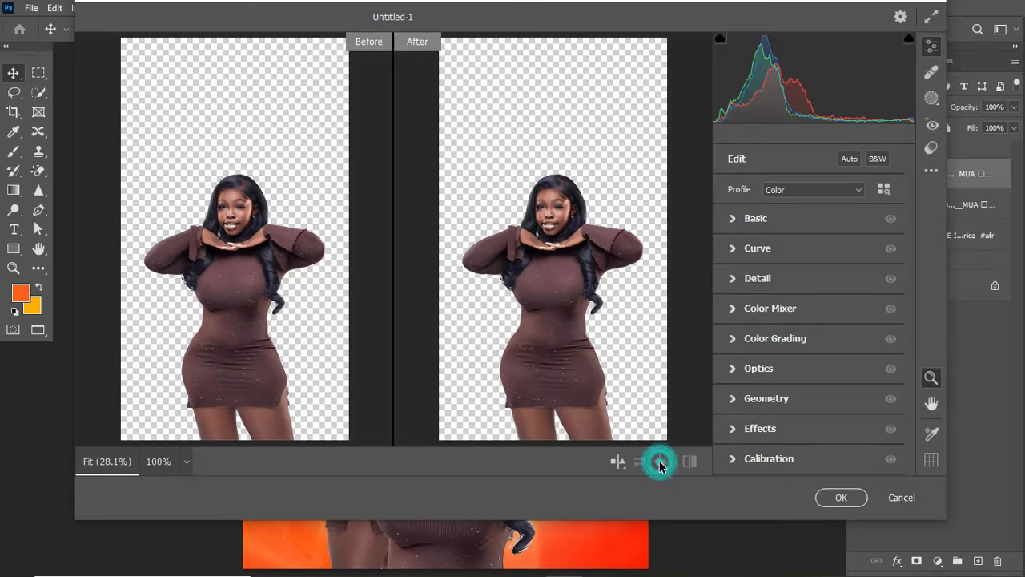
{"action": "left_click", "coordinate": [640, 232]}
{"action": "left_click", "coordinate": [639, 232]}
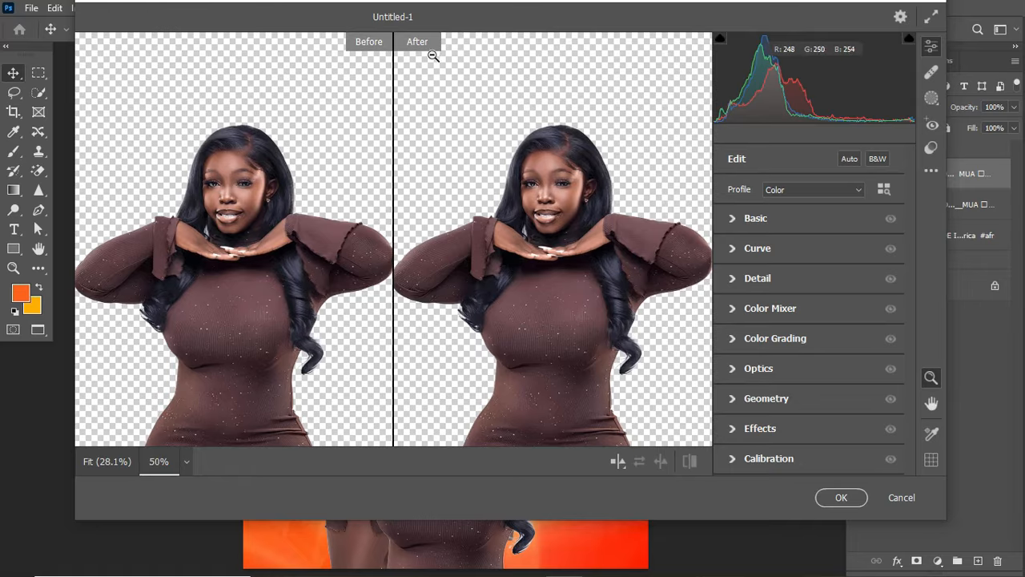
In the Basic settings, set the hands-under-chin portrait's Contrast to -36 and Highlights to -75.
{"action": "left_click", "coordinate": [735, 223]}
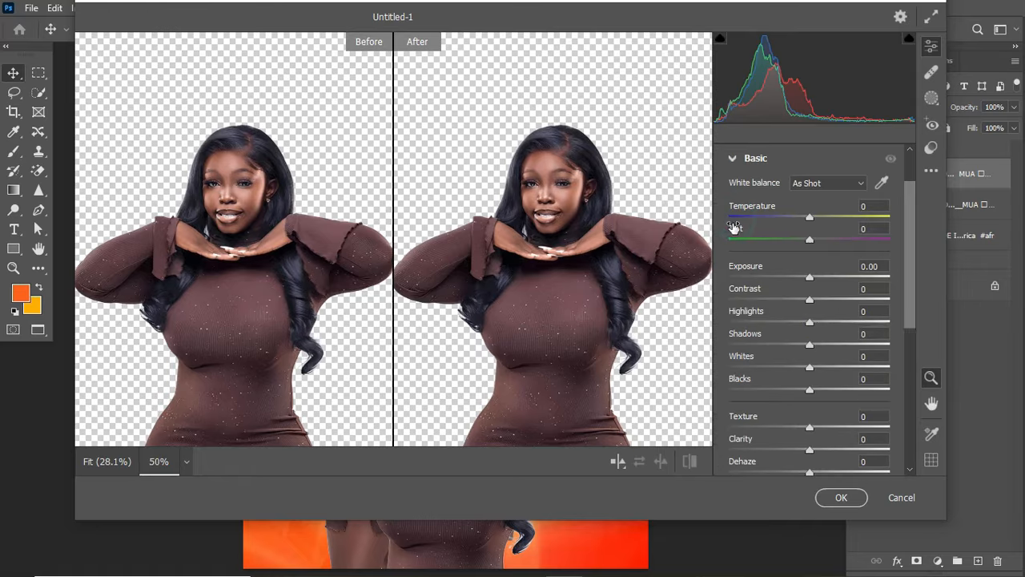
{"action": "left_click", "coordinate": [732, 161]}
{"action": "left_click", "coordinate": [733, 216]}
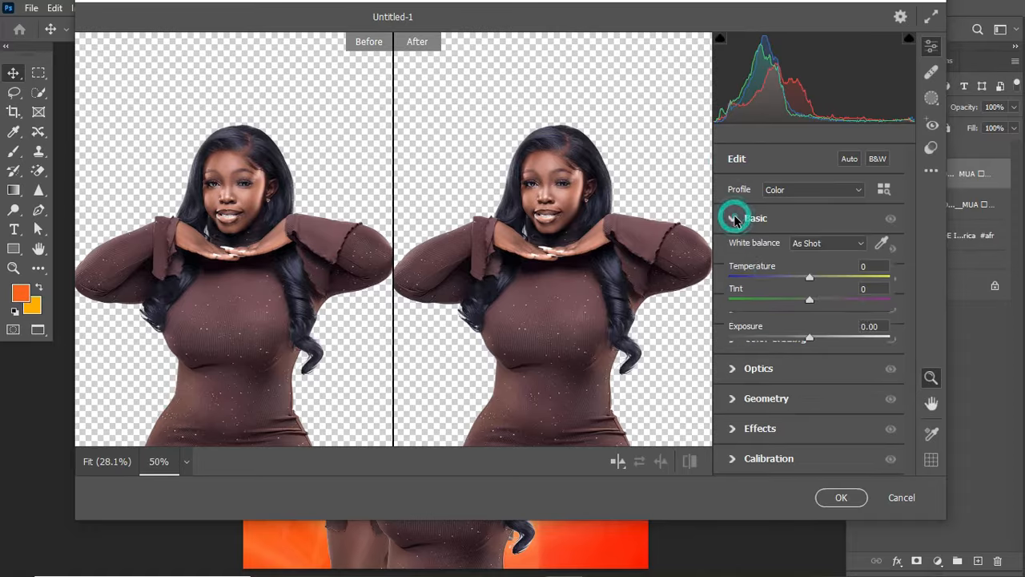
{"action": "left_click_drag", "start_coordinate": [917, 232], "coordinate": [914, 244]}
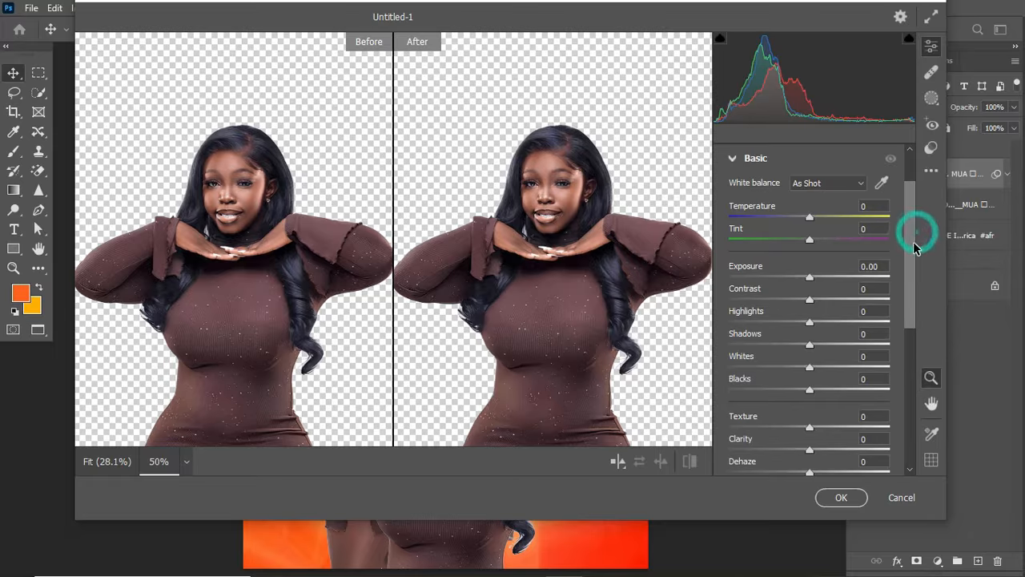
{"action": "scroll", "coordinate": [847, 235], "scroll_direction": "down", "scroll_amount": 2}
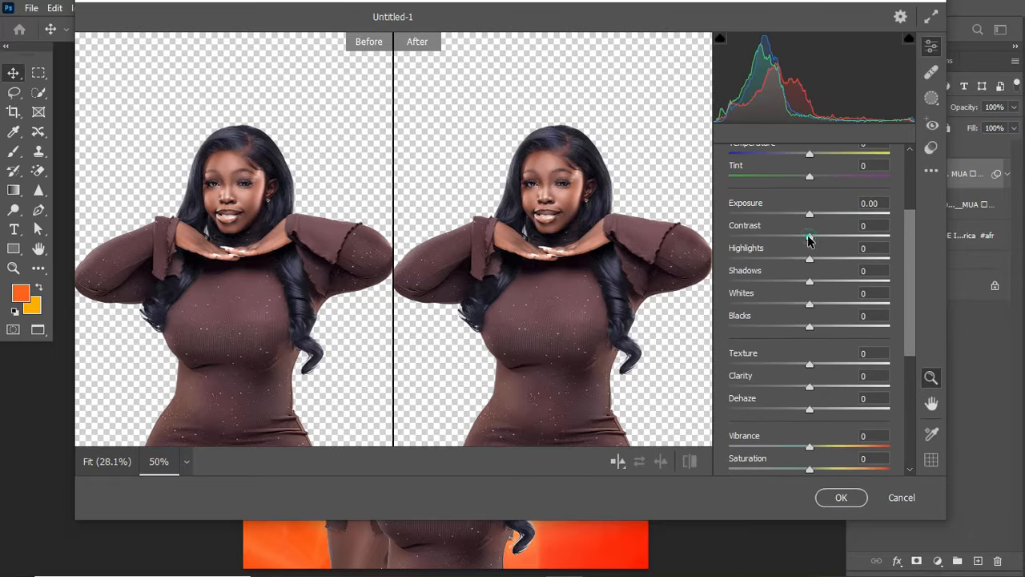
{"action": "left_click_drag", "start_coordinate": [809, 238], "coordinate": [781, 246]}
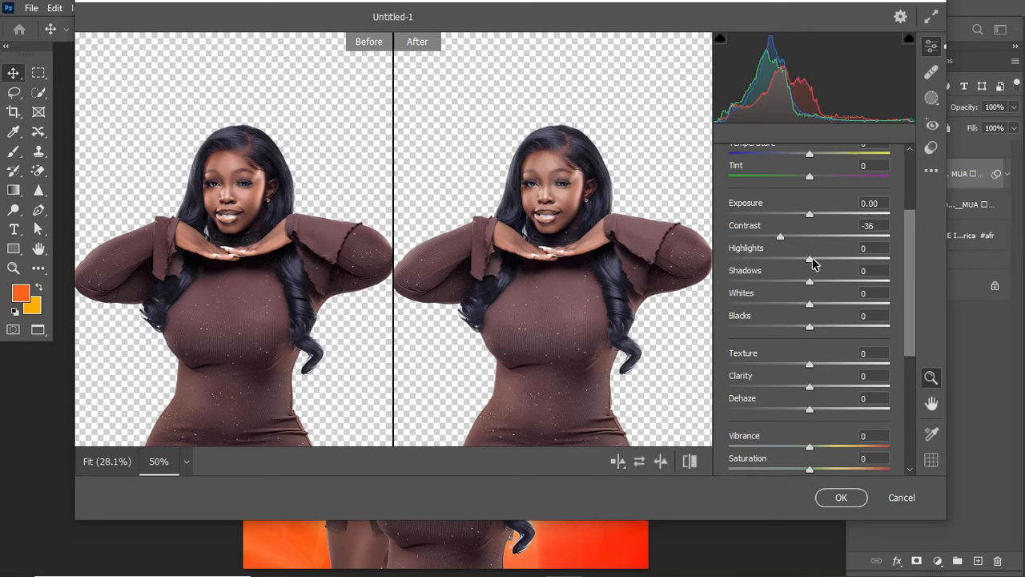
{"action": "left_click_drag", "start_coordinate": [812, 265], "coordinate": [750, 259]}
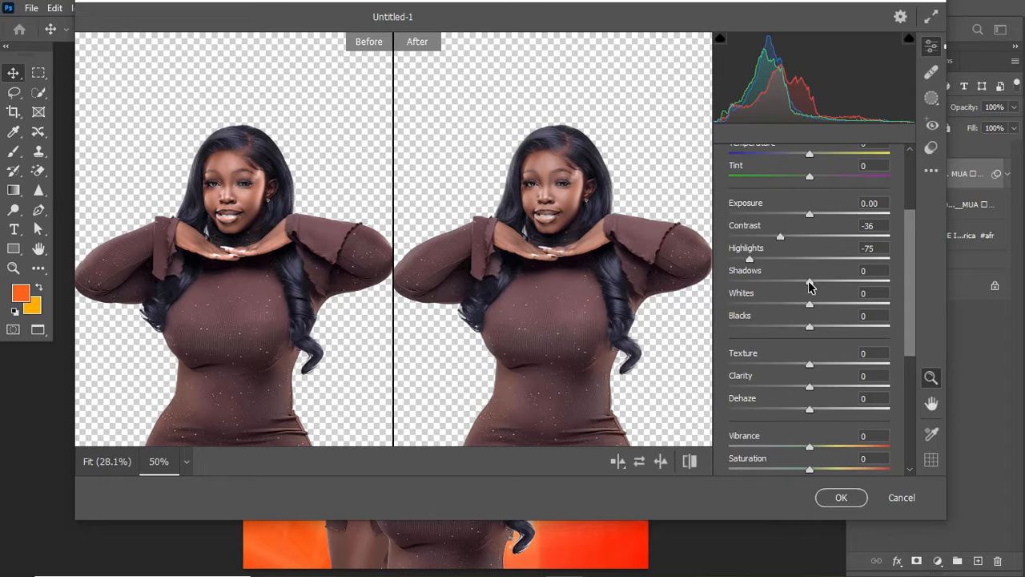
Set Shadows to -4, Whites to +91, Blacks to -57, Texture to +94 and Clarity to +11.
{"action": "left_click_drag", "start_coordinate": [809, 287], "coordinate": [884, 307]}
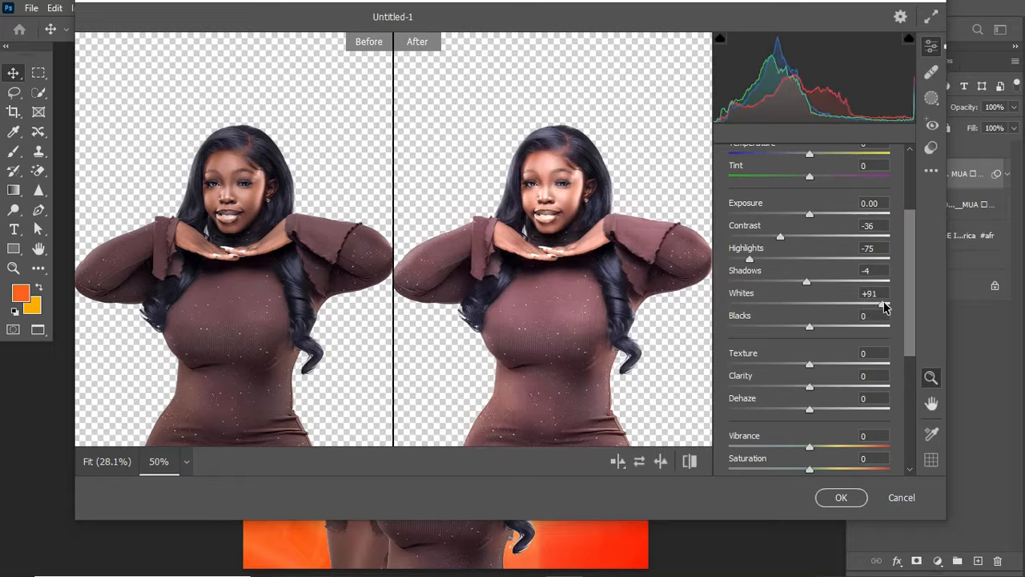
{"action": "left_click", "coordinate": [810, 328]}
{"action": "left_click_drag", "start_coordinate": [810, 329], "coordinate": [763, 330]}
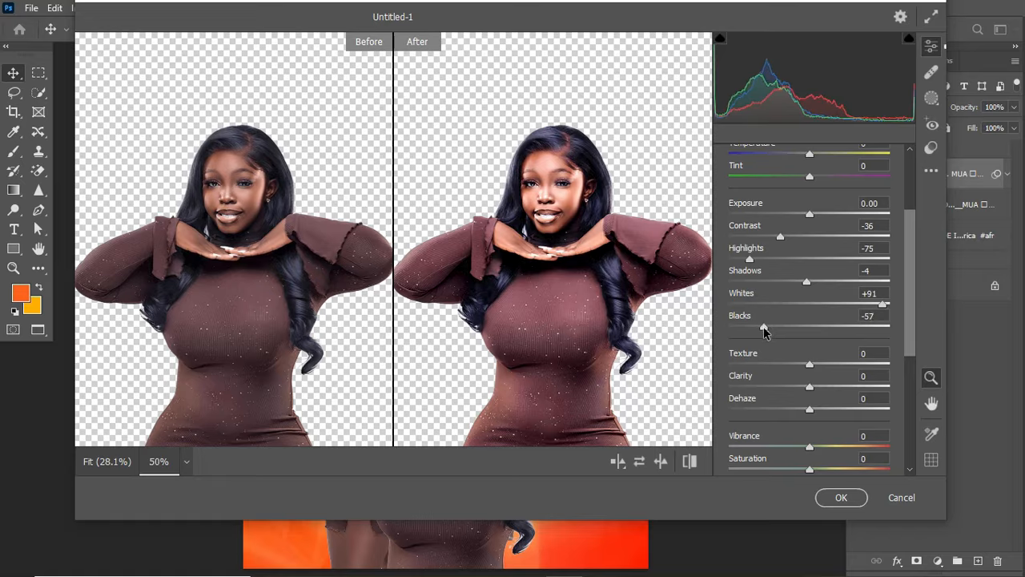
{"action": "left_click_drag", "start_coordinate": [810, 365], "coordinate": [887, 365]}
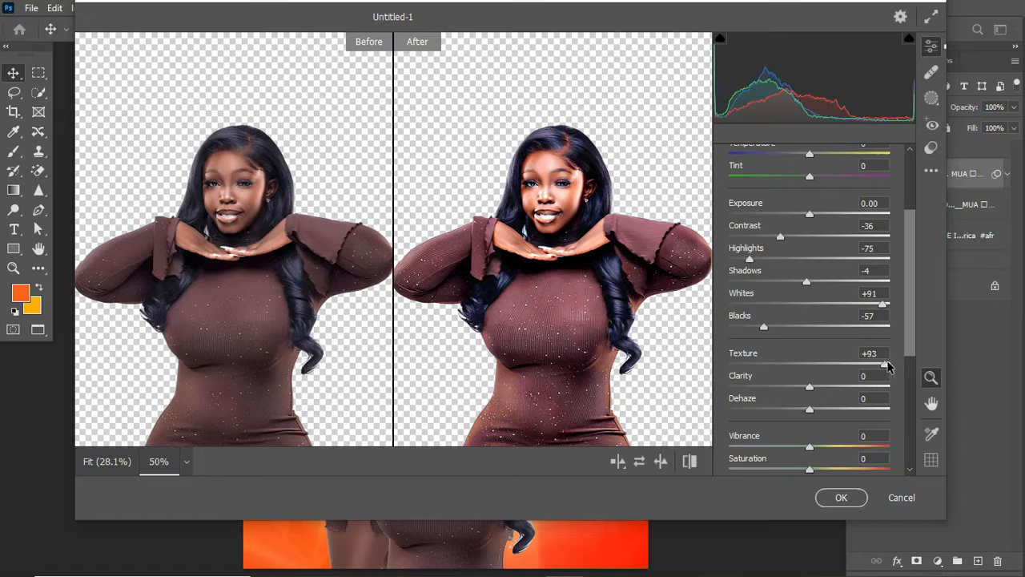
{"action": "left_click_drag", "start_coordinate": [809, 388], "coordinate": [818, 388]}
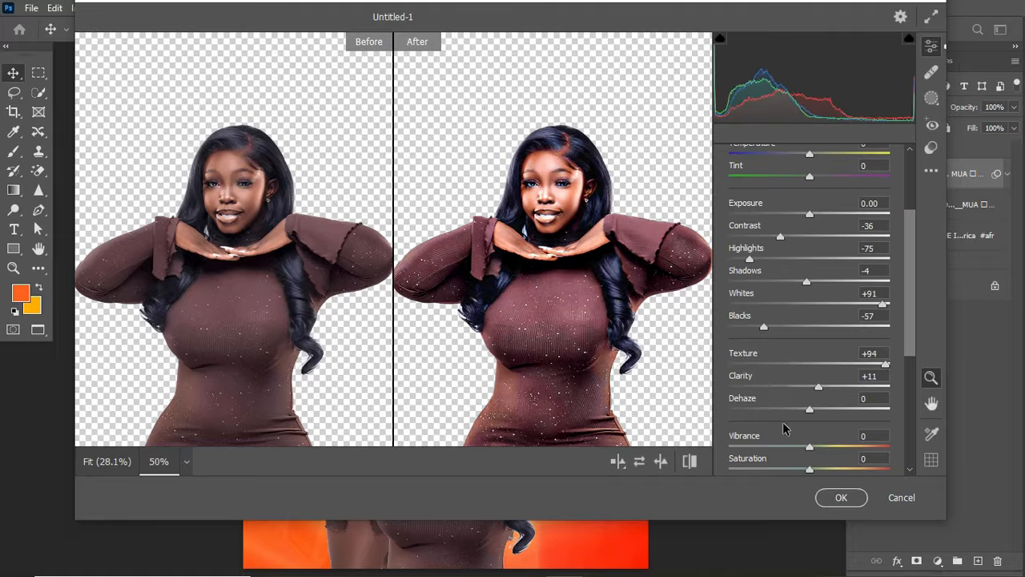
In the Detail settings, set Sharpening to 95 and Noise Reduction to 17, and apply the Camera Raw Filter.
{"action": "left_click_drag", "start_coordinate": [913, 336], "coordinate": [910, 396]}
{"action": "left_click", "coordinate": [737, 403]}
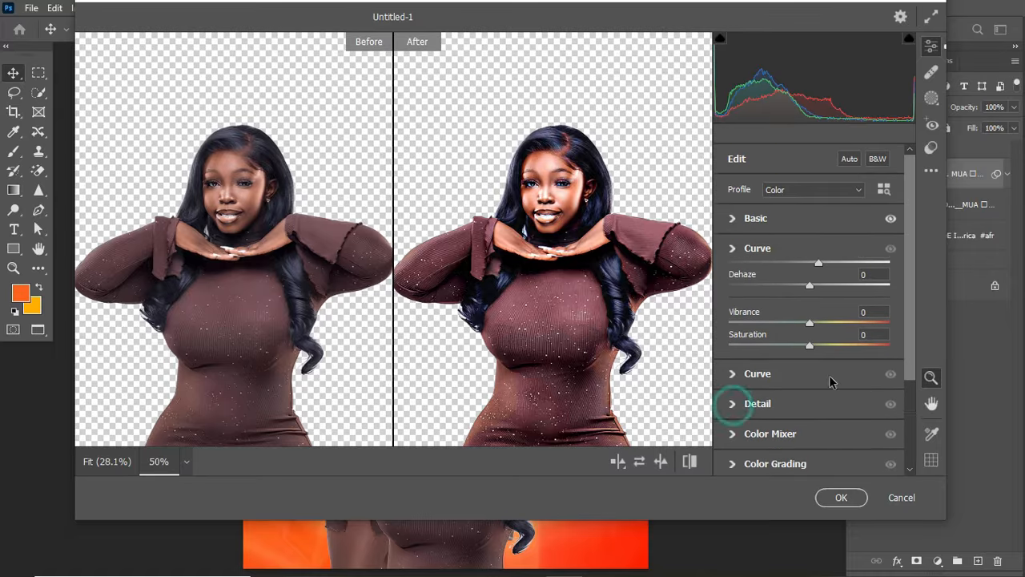
{"action": "left_click", "coordinate": [815, 315]}
{"action": "left_click_drag", "start_coordinate": [817, 317], "coordinate": [818, 318]}
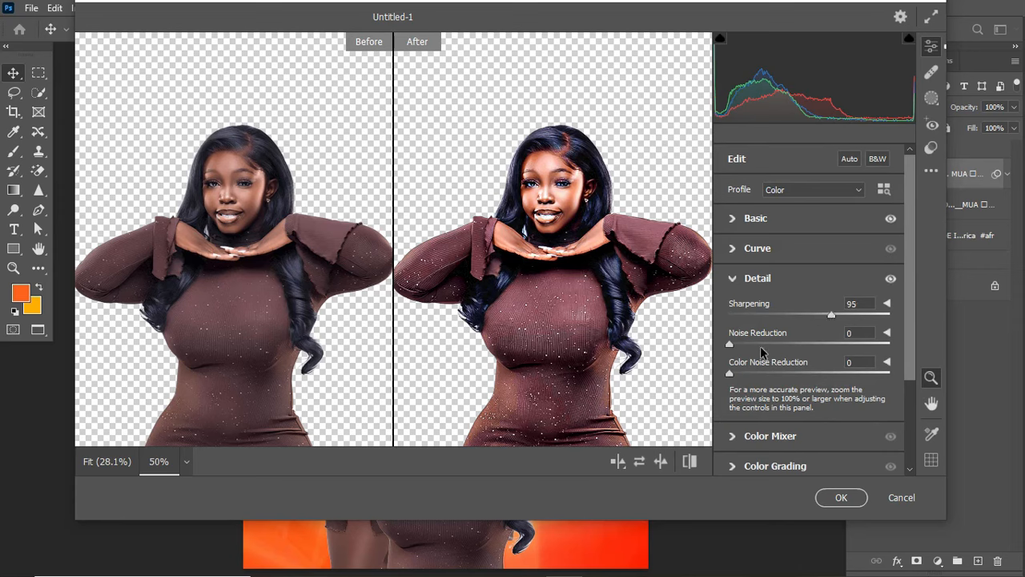
{"action": "left_click_drag", "start_coordinate": [732, 343], "coordinate": [757, 346]}
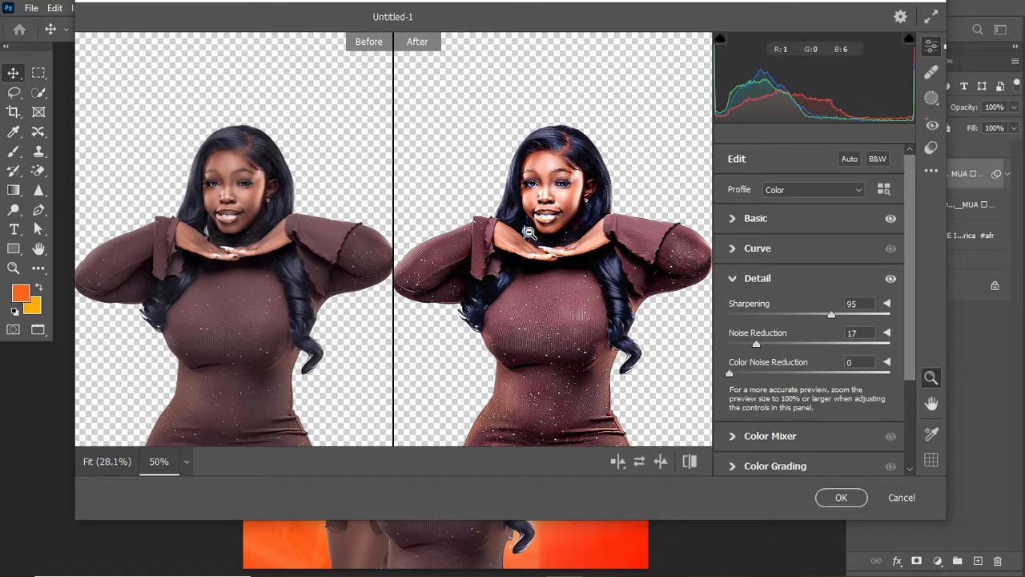
{"action": "left_click", "coordinate": [841, 496]}
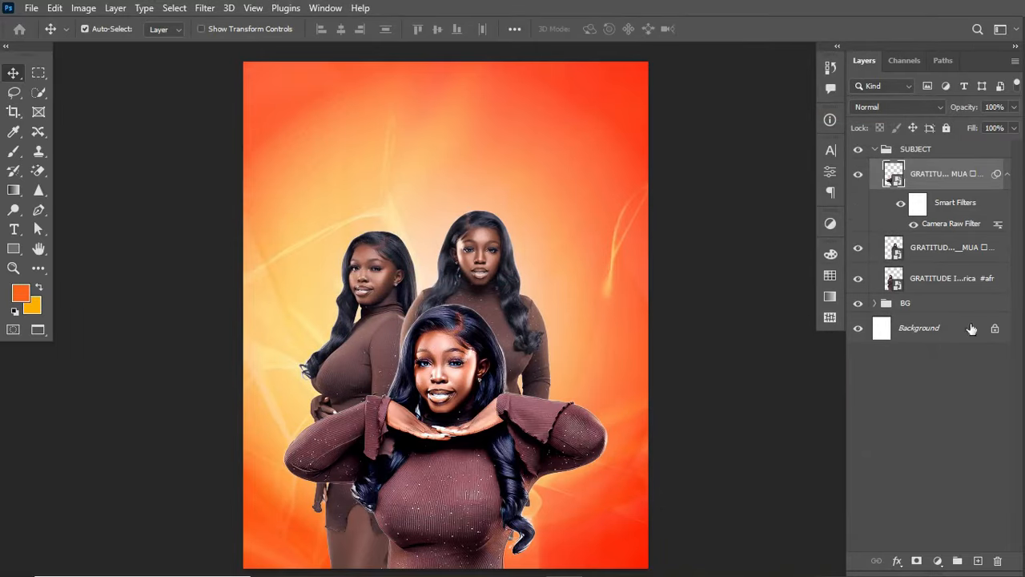
Copy the front portrait's Camera Raw smart filter to the other two portrait layers and collapse the SUBJECT group.
{"action": "left_click", "coordinate": [949, 225]}
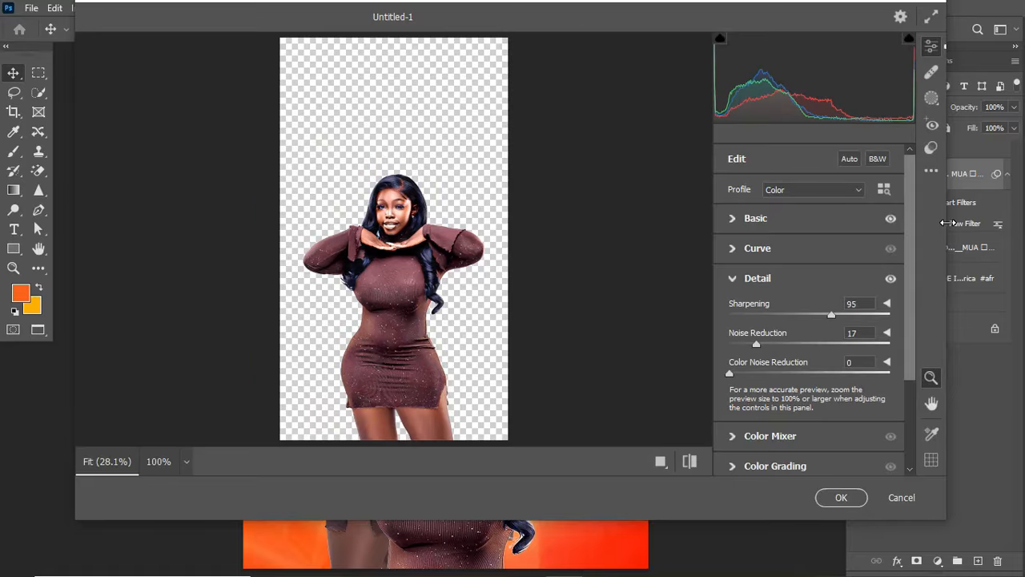
{"action": "left_click", "coordinate": [902, 496]}
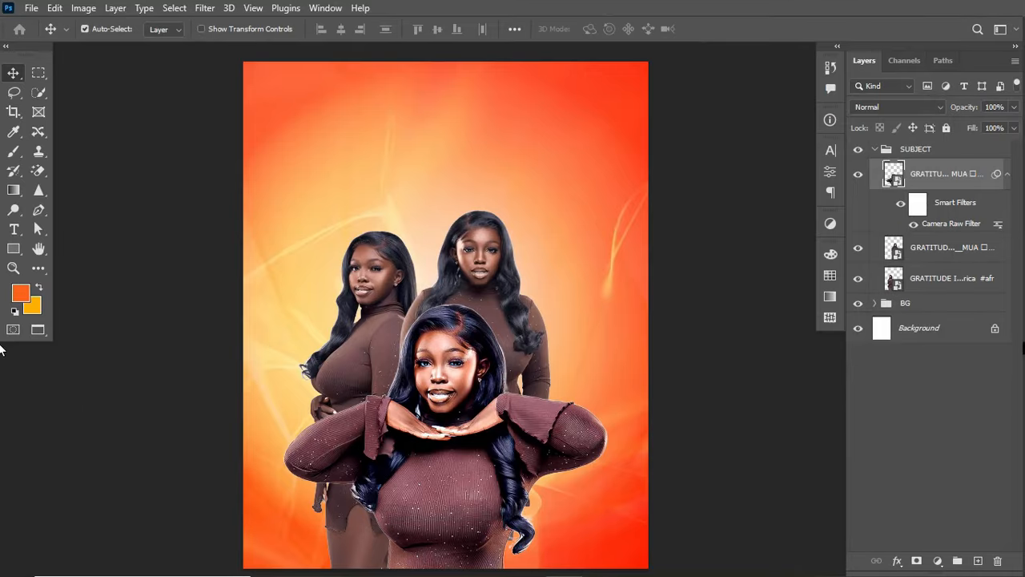
{"action": "left_click", "coordinate": [1008, 174]}
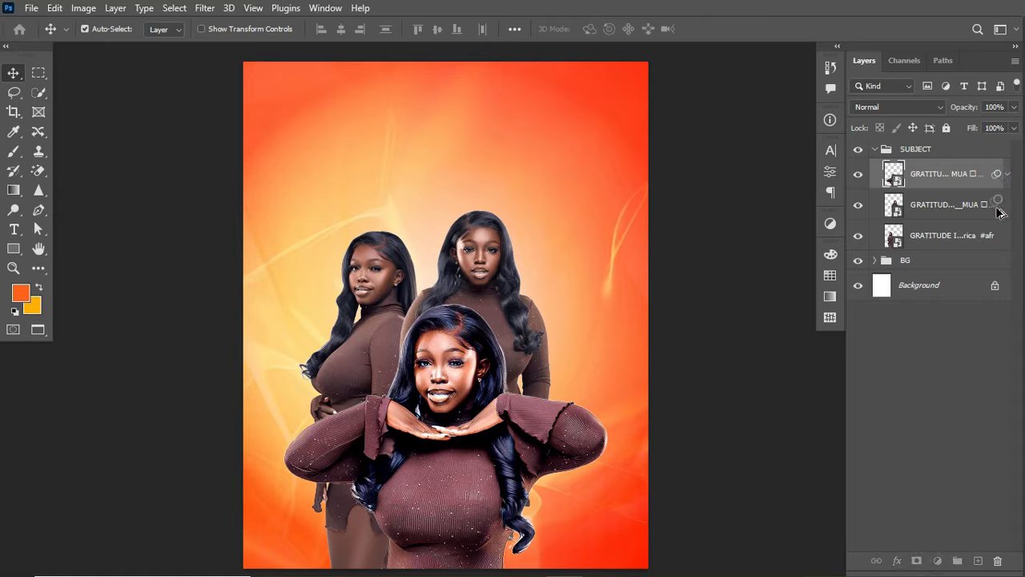
{"action": "left_click_drag", "start_coordinate": [997, 210], "coordinate": [999, 242]}
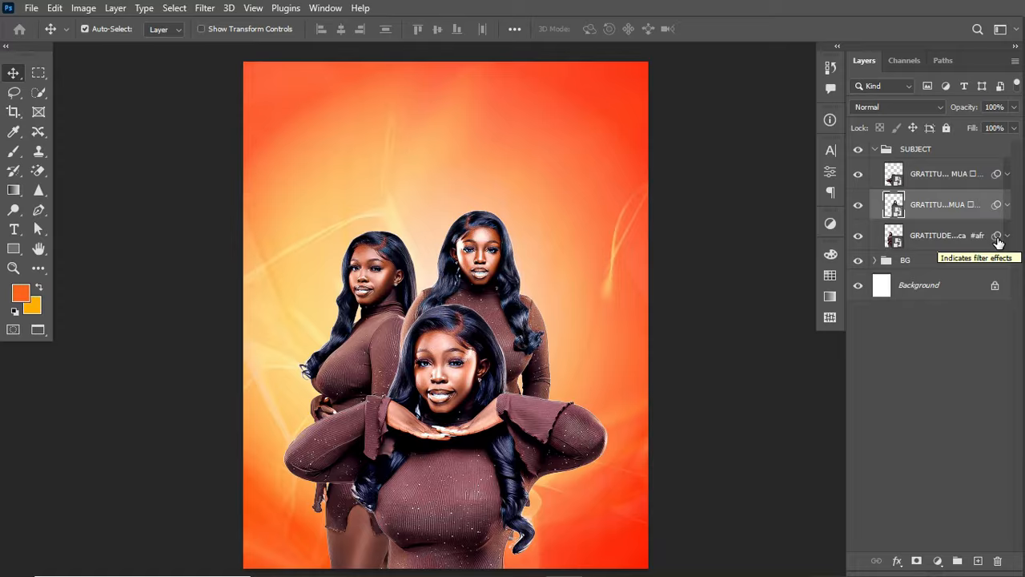
{"action": "left_click", "coordinate": [876, 149]}
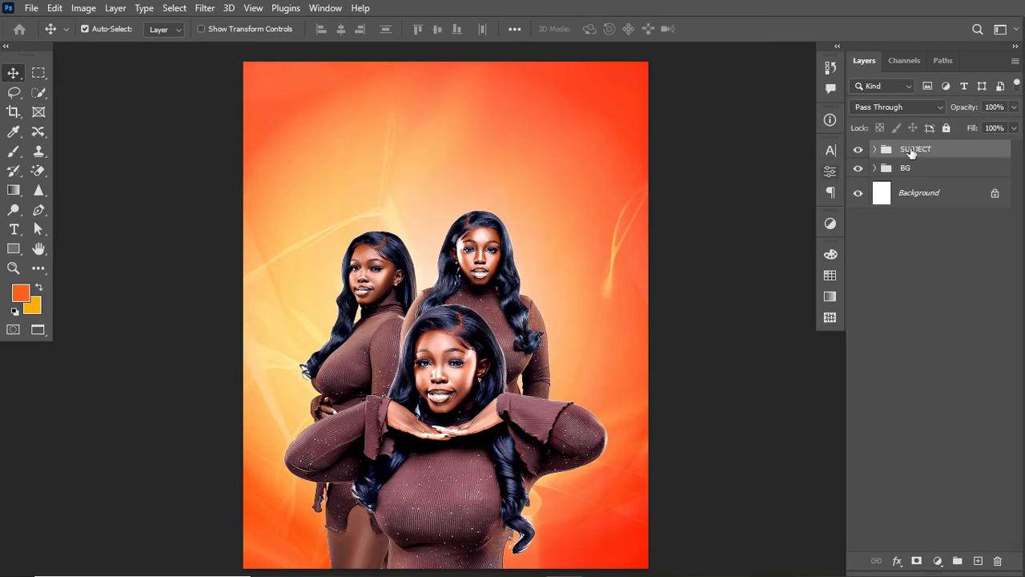
Open the SUBJECT group's blending options and enable only an Inner Glow effect.
{"action": "right_click", "coordinate": [963, 149]}
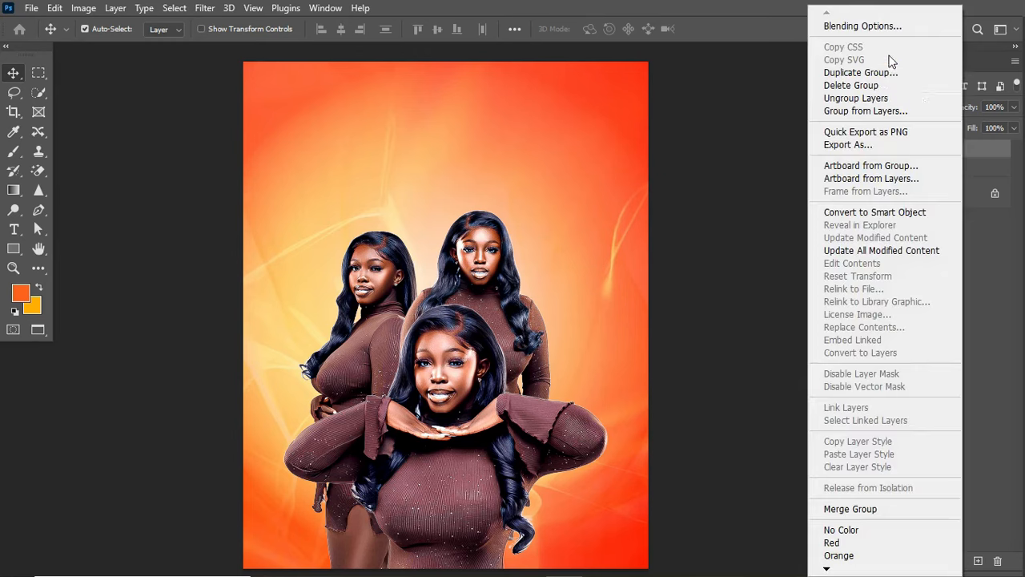
{"action": "left_click", "coordinate": [881, 24]}
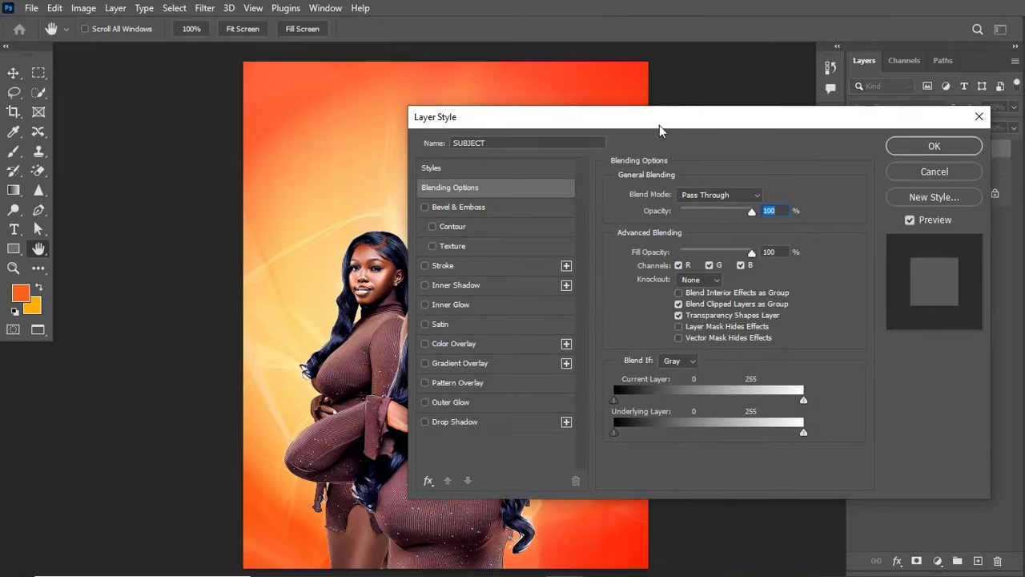
{"action": "left_click_drag", "start_coordinate": [668, 122], "coordinate": [815, 62]}
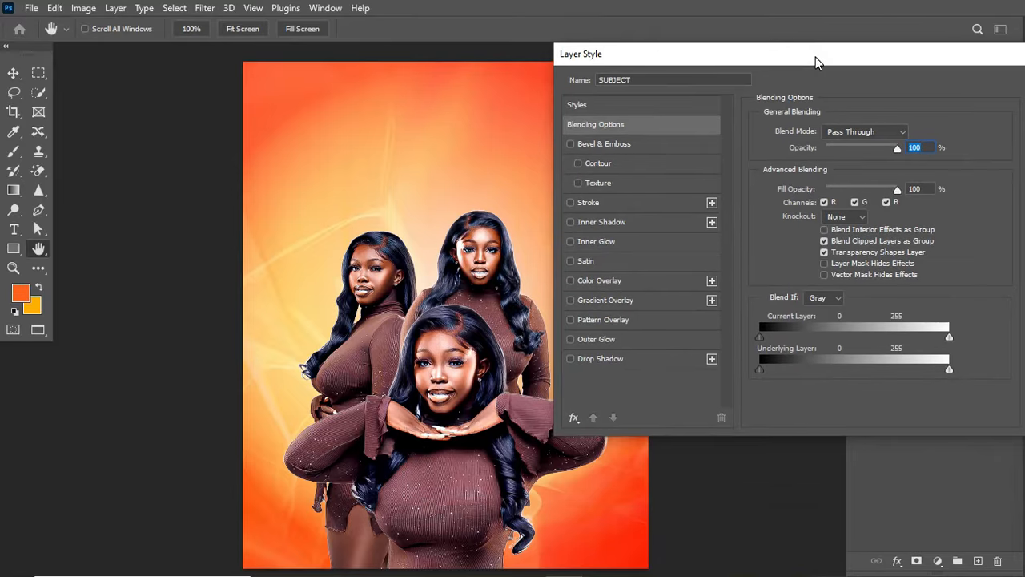
{"action": "left_click", "coordinate": [596, 282]}
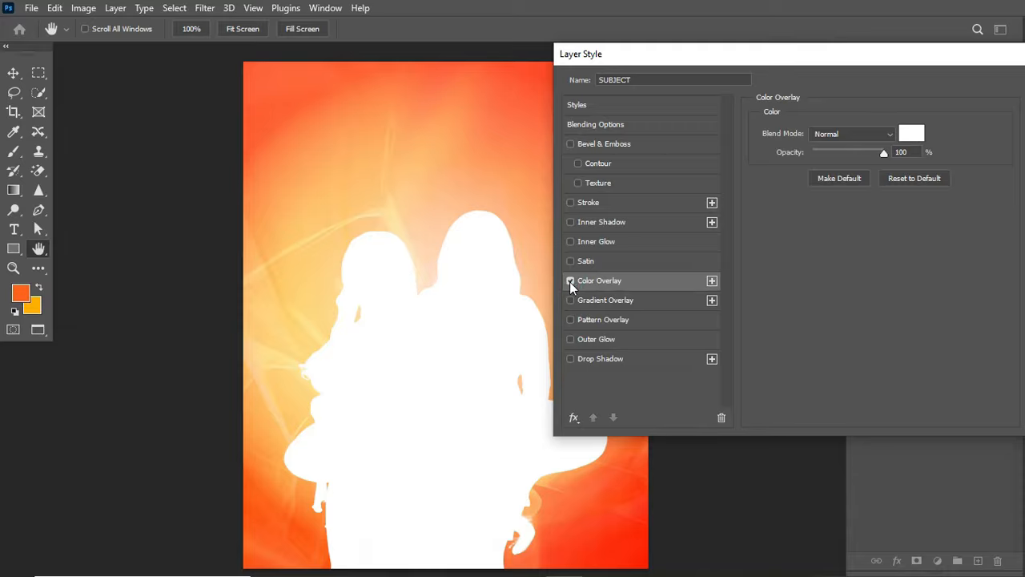
{"action": "left_click", "coordinate": [571, 282]}
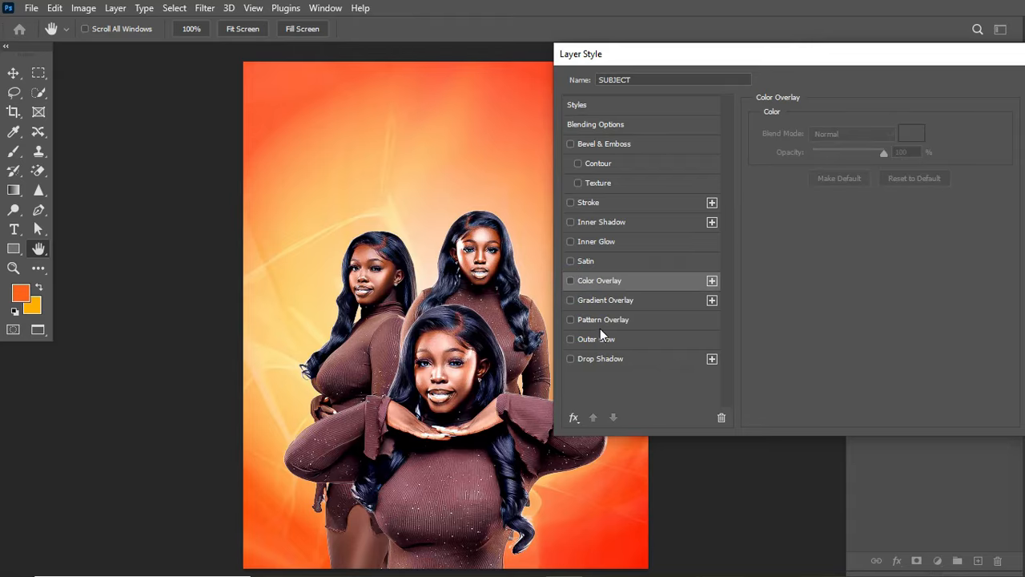
{"action": "left_click", "coordinate": [599, 242]}
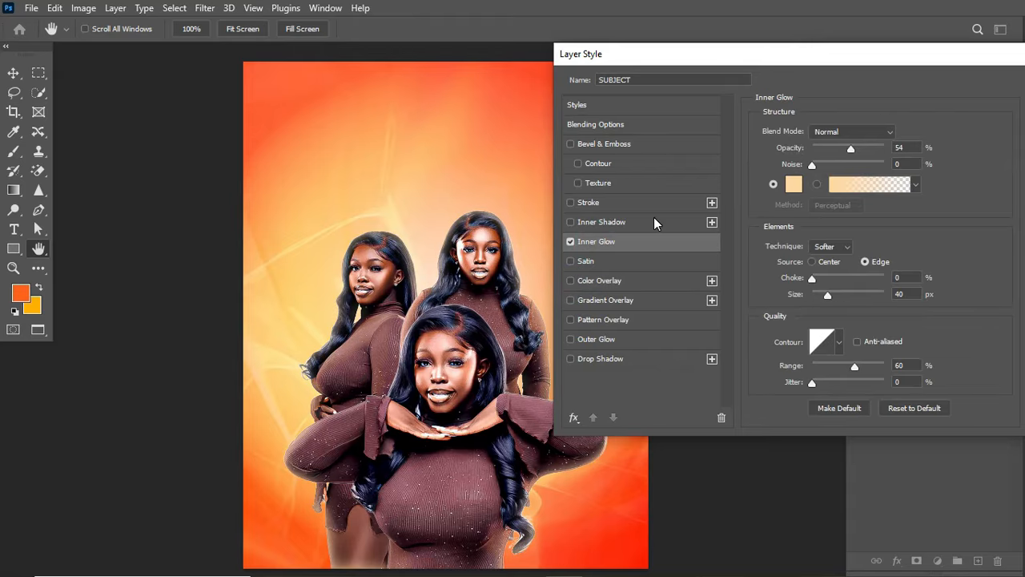
Set the Inner Glow color to pale yellow ffe2a9, sampled from the flyer background above the rear portrait.
{"action": "left_click_drag", "start_coordinate": [682, 64], "coordinate": [732, 51]}
{"action": "left_click", "coordinate": [839, 184]}
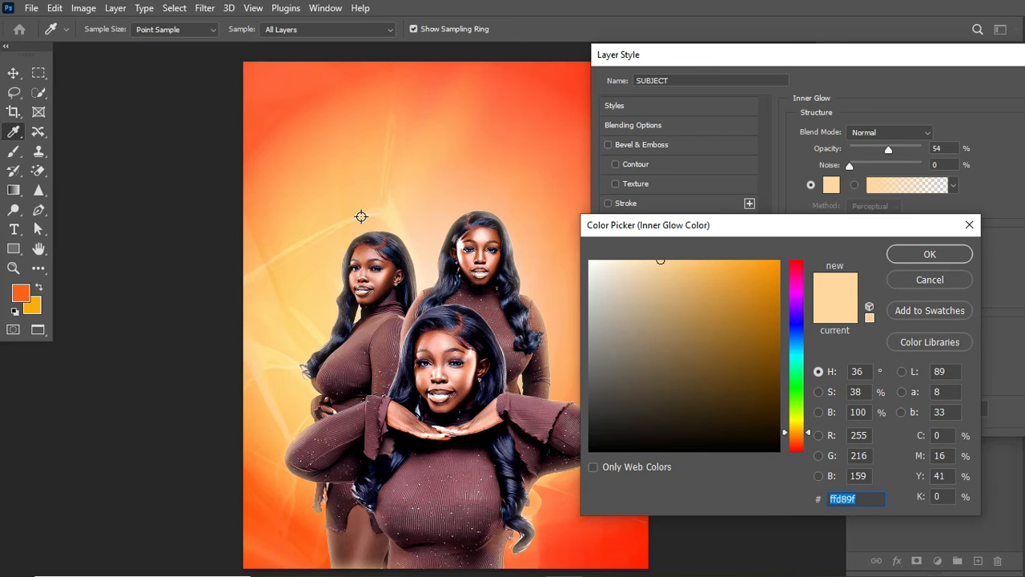
{"action": "left_click", "coordinate": [362, 216]}
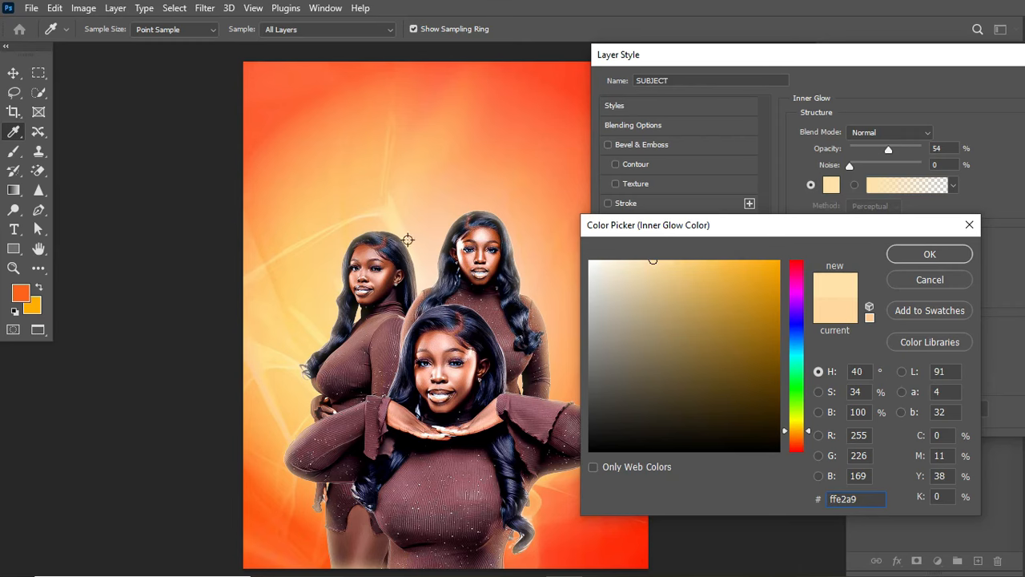
{"action": "left_click", "coordinate": [921, 255]}
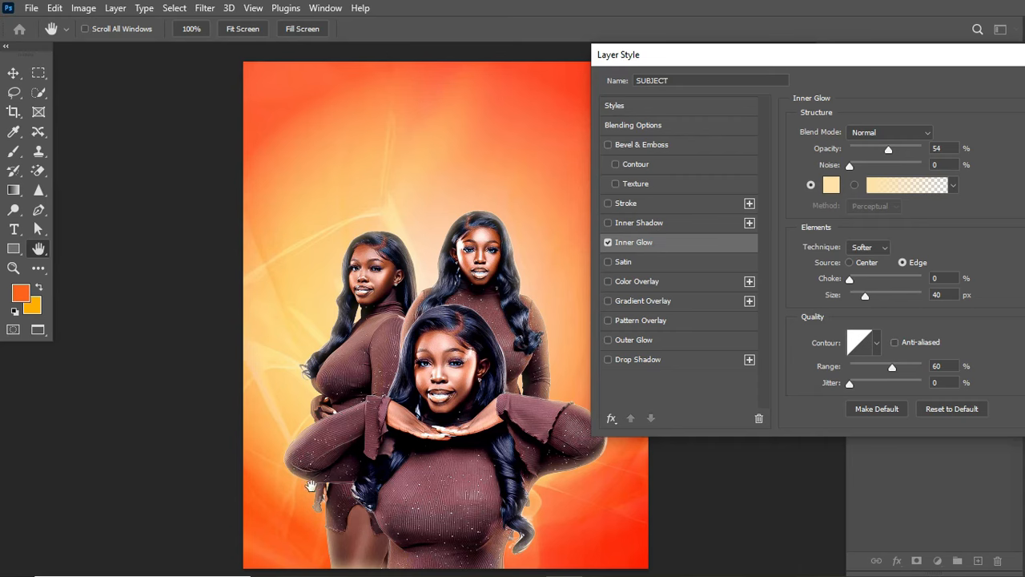
Compare the portraits with and without the Inner Glow, set its opacity to 44%, and apply the layer style with its effects list collapsed.
{"action": "left_click", "coordinate": [608, 241]}
{"action": "left_click", "coordinate": [607, 242]}
{"action": "left_click", "coordinate": [608, 242]}
{"action": "left_click", "coordinate": [608, 242]}
{"action": "mouse_move", "coordinate": [889, 150]}
{"action": "left_mouse_down"}
{"action": "mouse_move", "coordinate": [854, 159]}
{"action": "mouse_move", "coordinate": [882, 158]}
{"action": "left_mouse_up"}
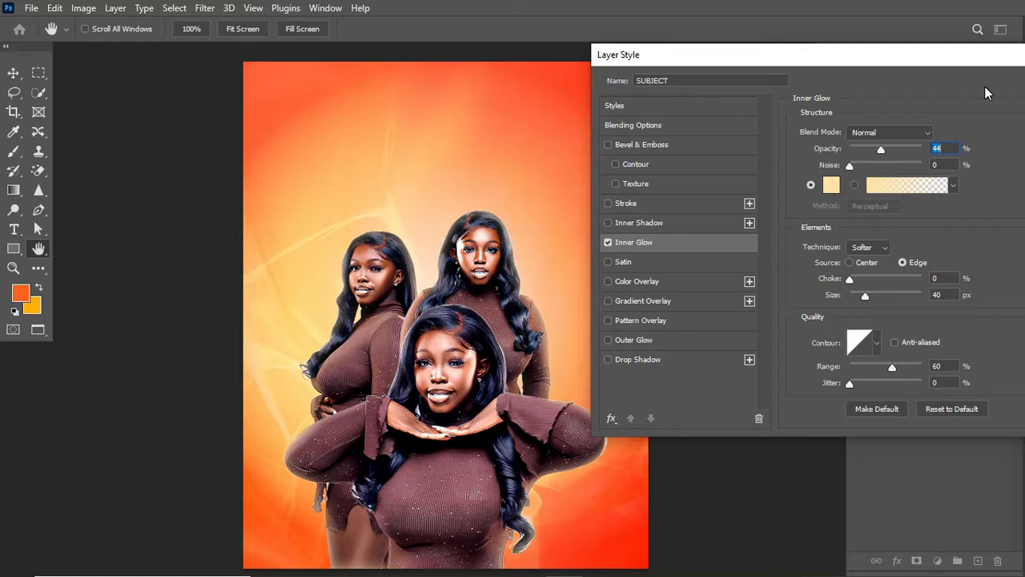
{"action": "left_click_drag", "start_coordinate": [965, 57], "coordinate": [911, 58]}
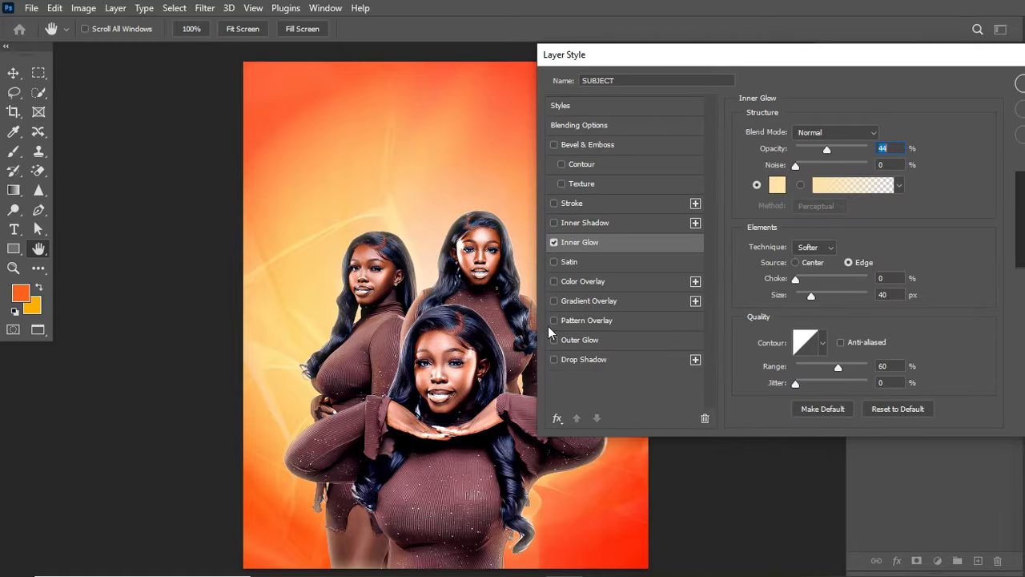
{"action": "left_click_drag", "start_coordinate": [836, 52], "coordinate": [732, 56]}
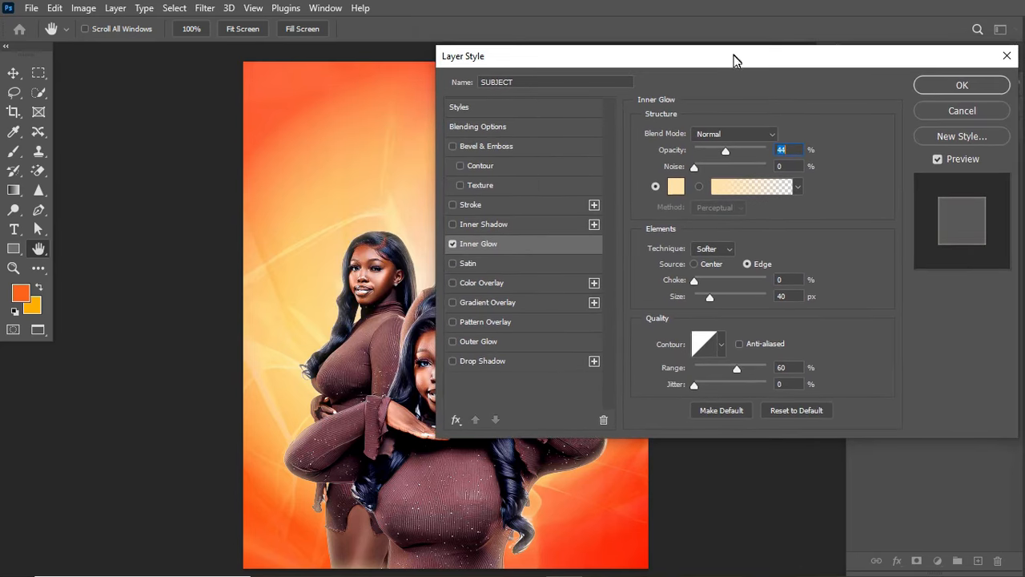
{"action": "left_click", "coordinate": [960, 86]}
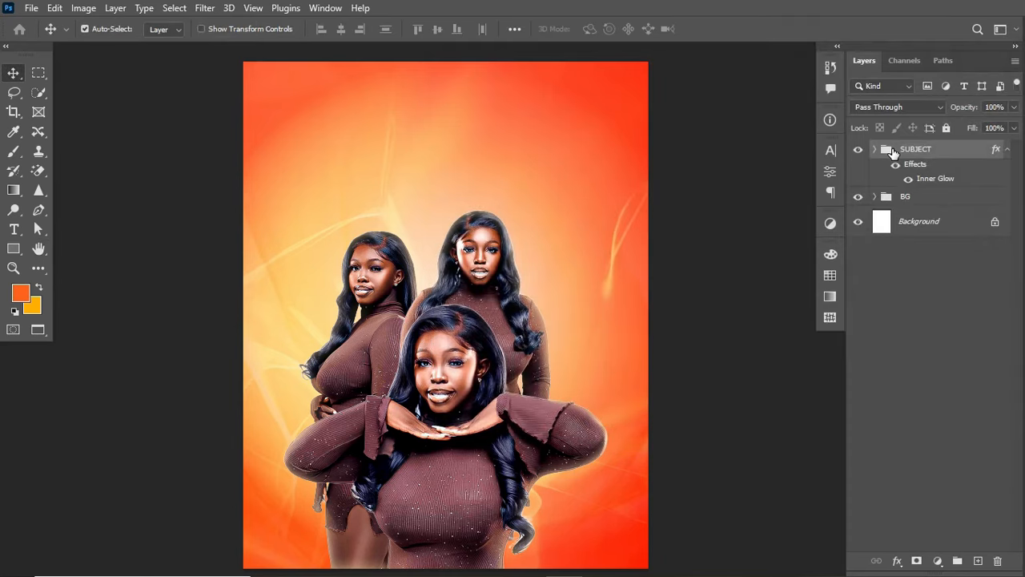
{"action": "left_click", "coordinate": [1006, 149]}
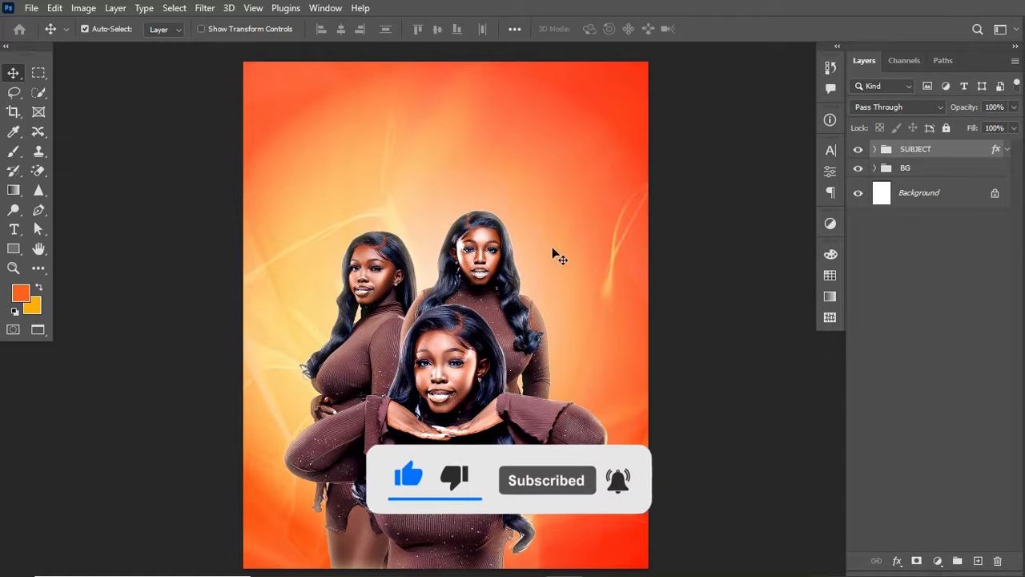
Add an orange ff631c Solid Color fill layer directly above the BG group and invert its mask to hide the fill.
{"action": "left_click", "coordinate": [919, 167]}
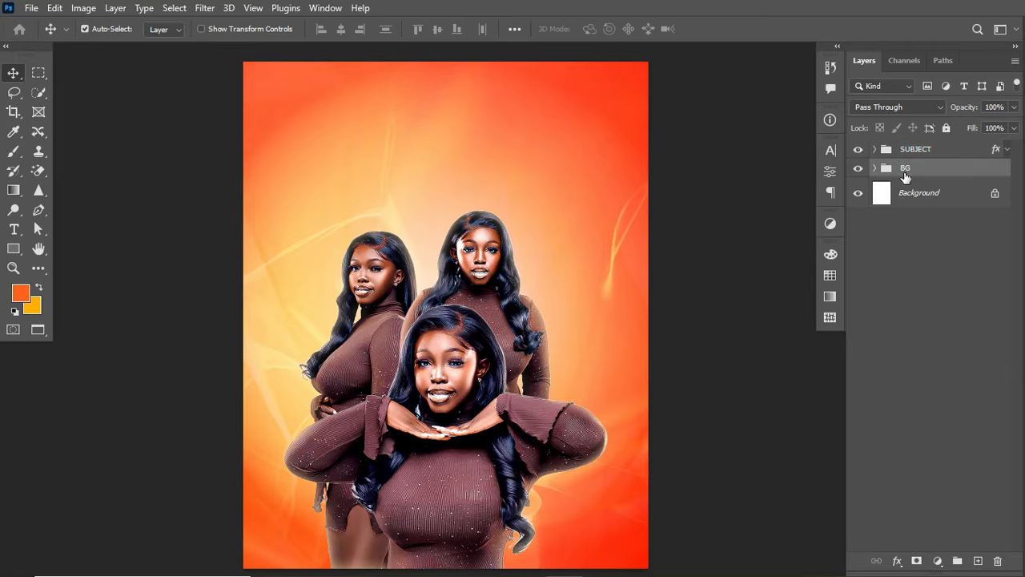
{"action": "left_click", "coordinate": [937, 560]}
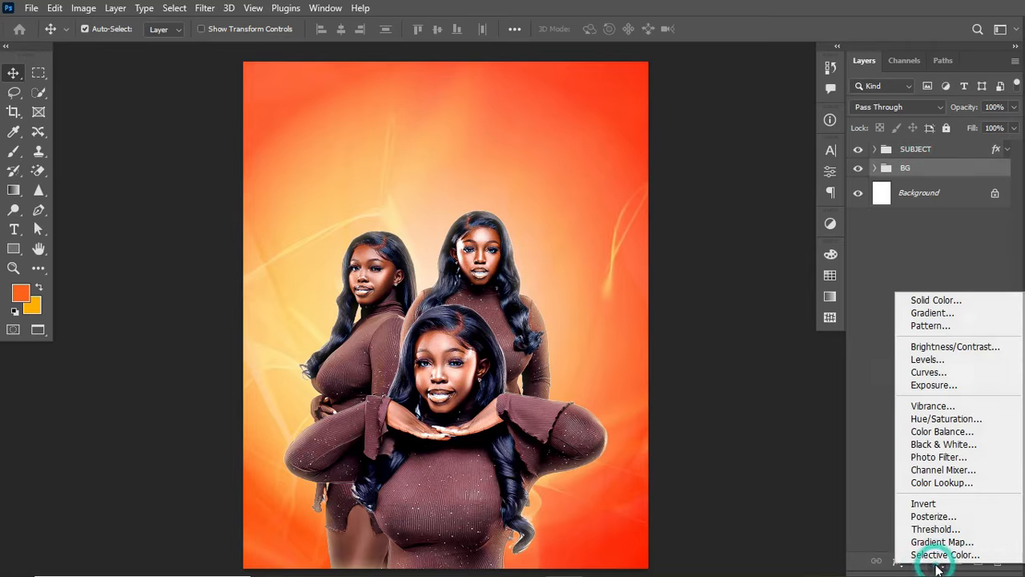
{"action": "left_click", "coordinate": [937, 301]}
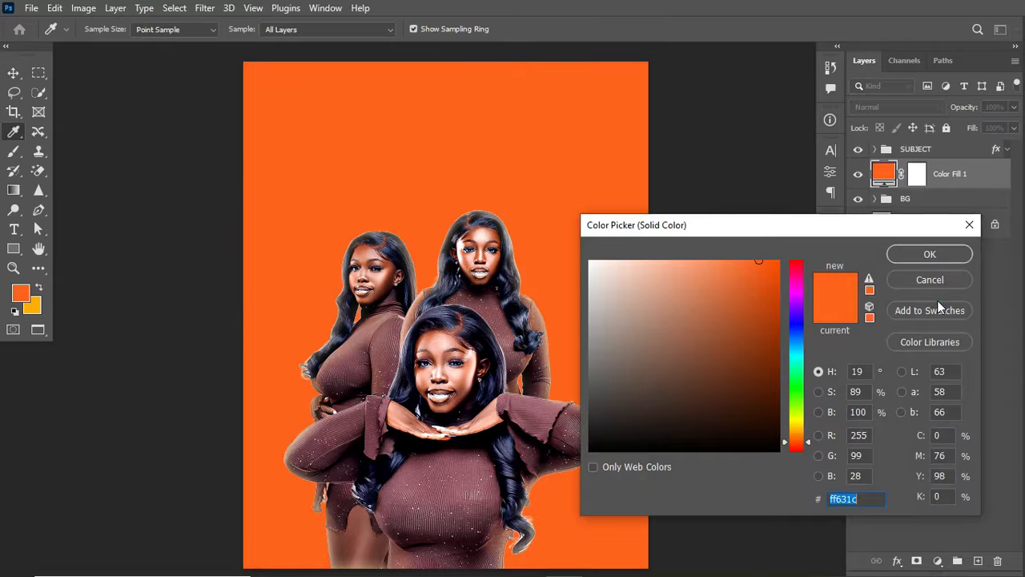
{"action": "left_click", "coordinate": [921, 255]}
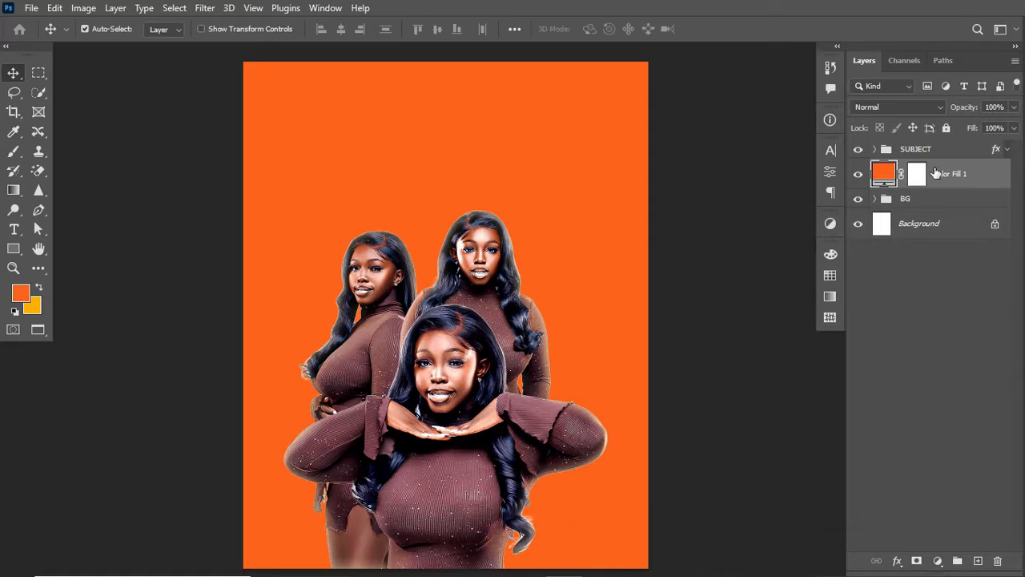
{"action": "left_click", "coordinate": [917, 178]}
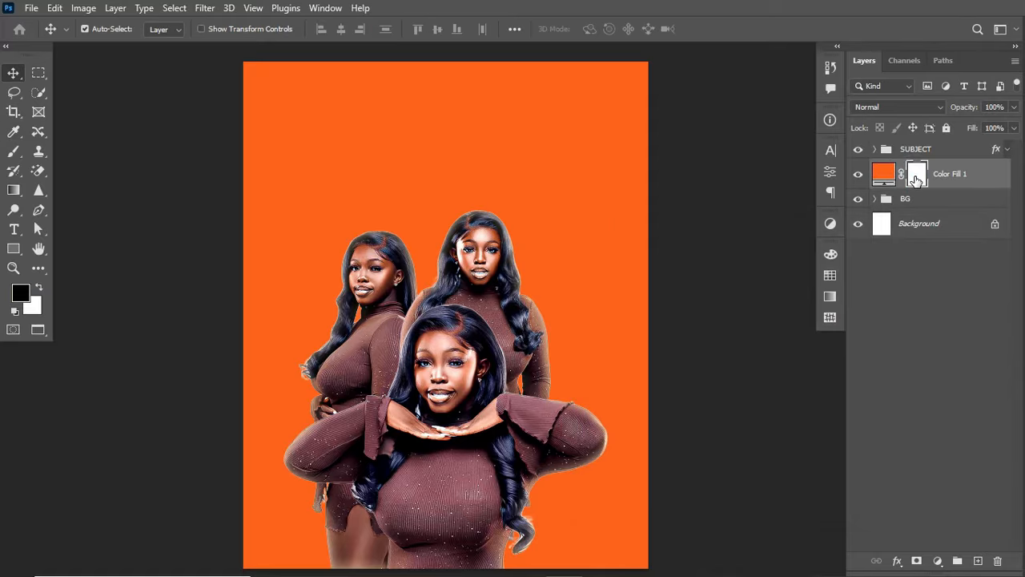
{"action": "key", "text": "ctrl+i"}
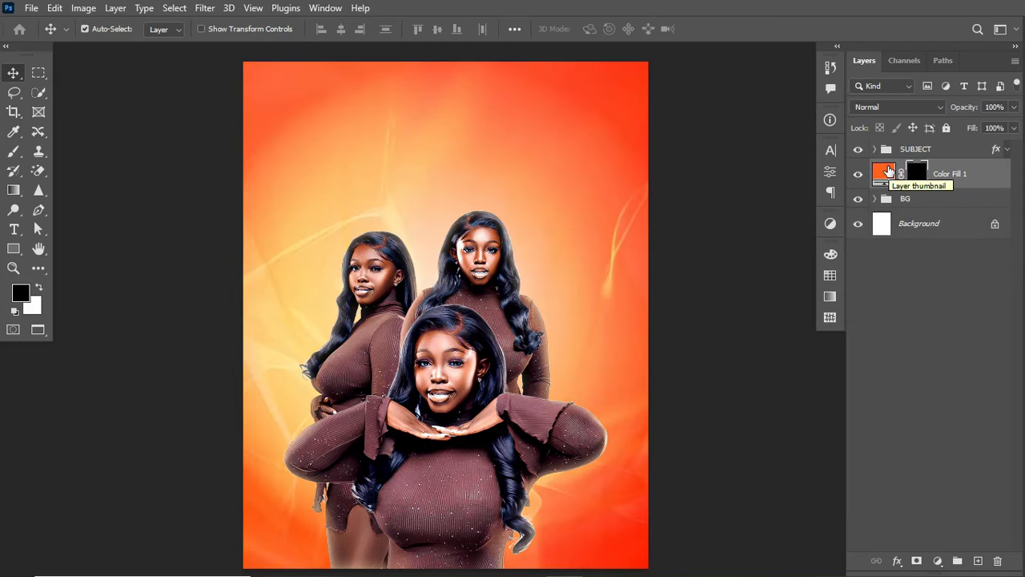
Change the fill layer's color to pale peach ffe0c5, sampled from the background between the two back portraits.
{"action": "left_click", "coordinate": [884, 173]}
{"action": "double_click", "coordinate": [885, 174]}
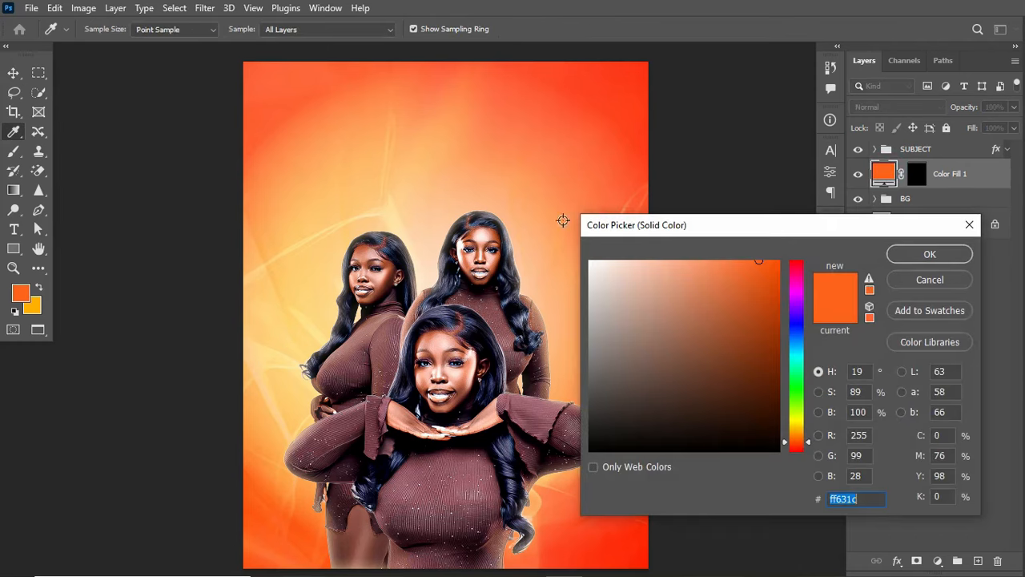
{"action": "left_click_drag", "start_coordinate": [414, 265], "coordinate": [426, 282]}
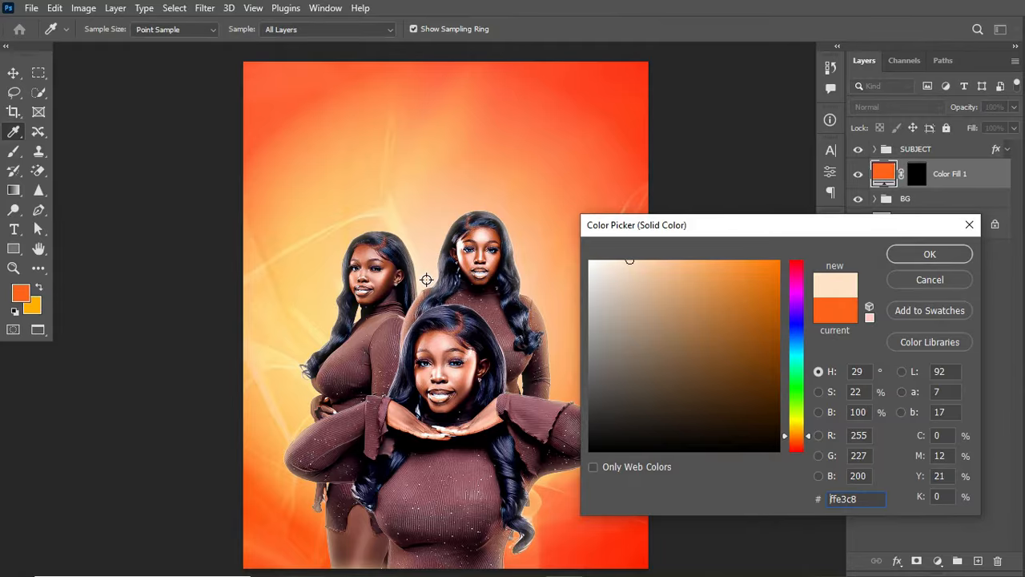
{"action": "left_click", "coordinate": [426, 280]}
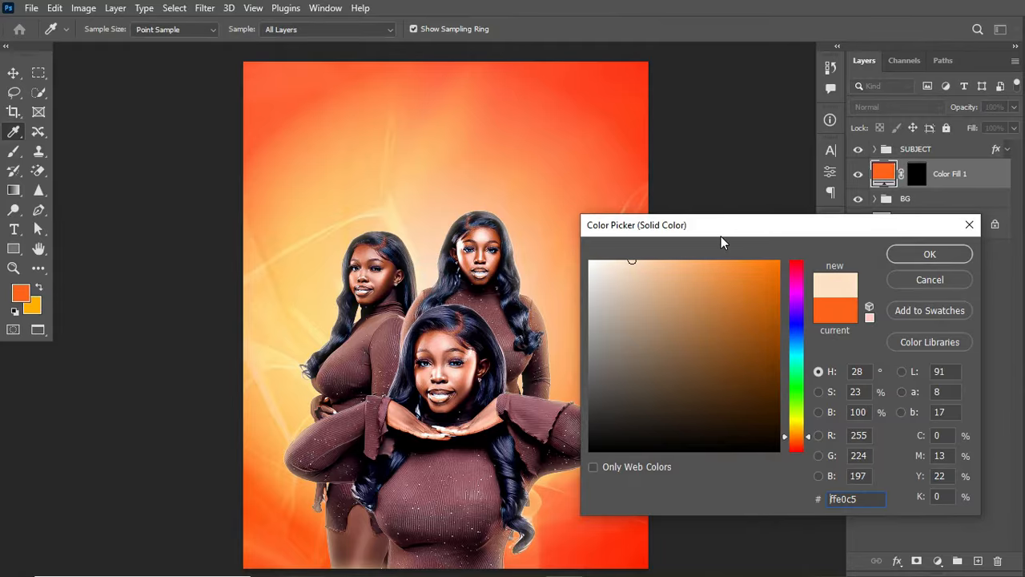
{"action": "left_click", "coordinate": [912, 256]}
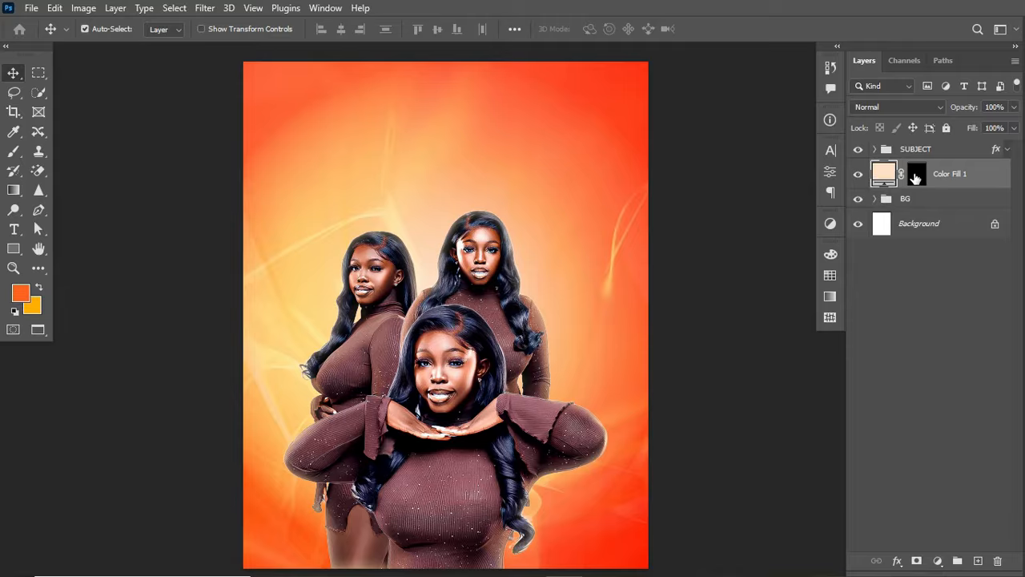
On the fill layer's mask, paint with a white 175 px soft brush behind the rear portrait's head.
{"action": "left_click", "coordinate": [918, 177]}
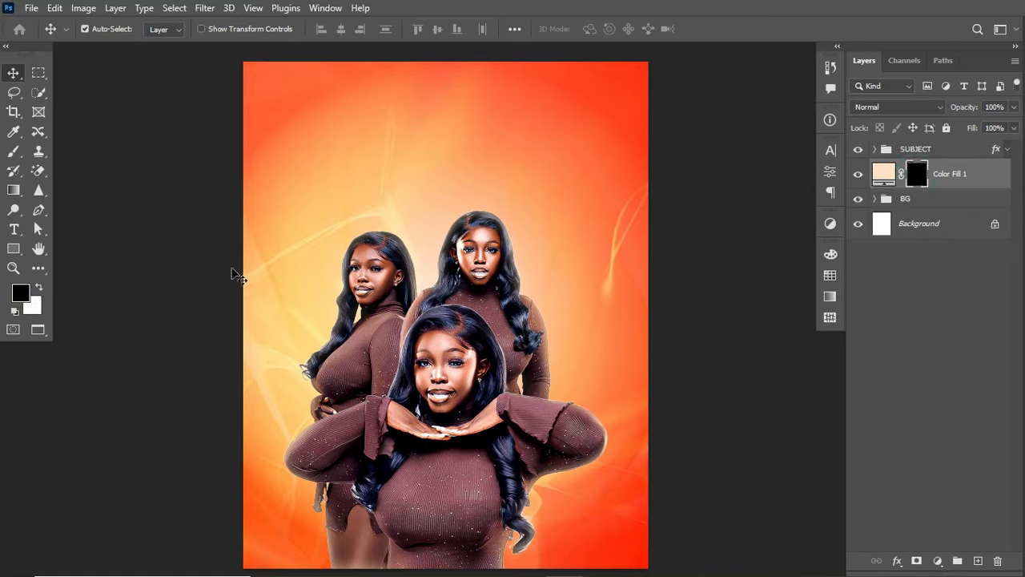
{"action": "left_click", "coordinate": [13, 151]}
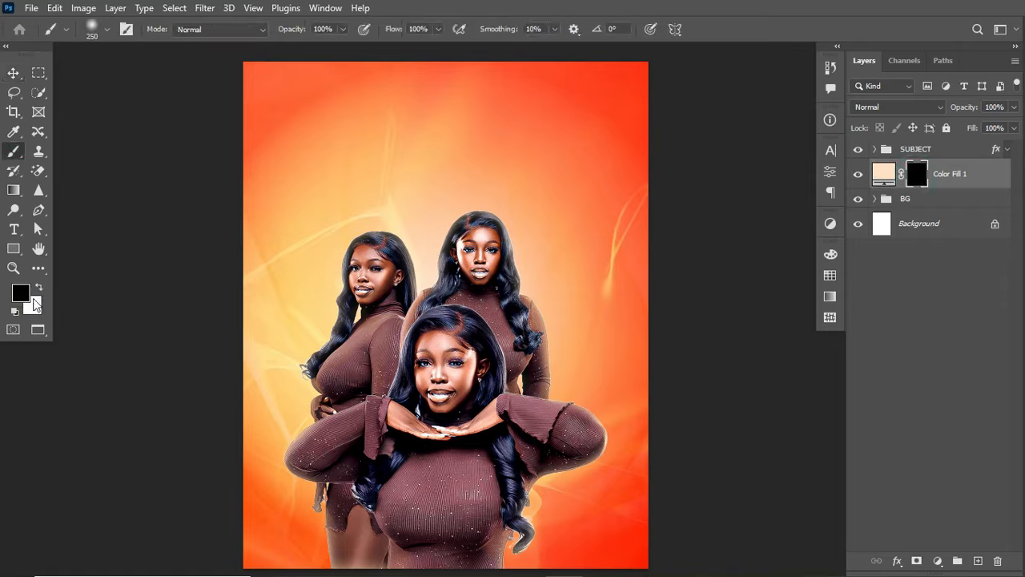
{"action": "left_click", "coordinate": [39, 290]}
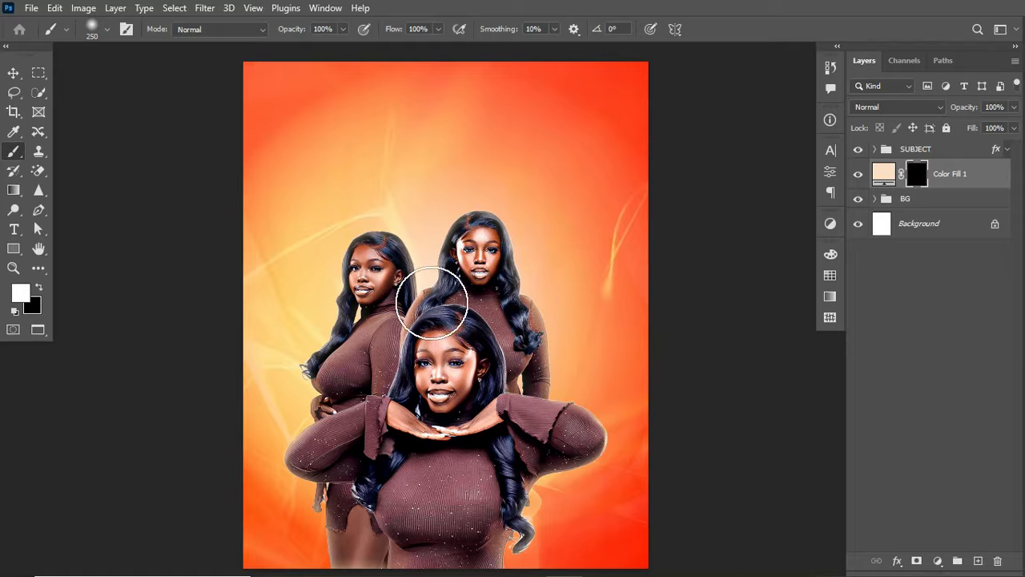
{"action": "key", "text": "bracketleft"}
{"action": "key", "text": "bracketleft"}
{"action": "key", "text": "bracketleft"}
{"action": "key", "text": "bracketright"}
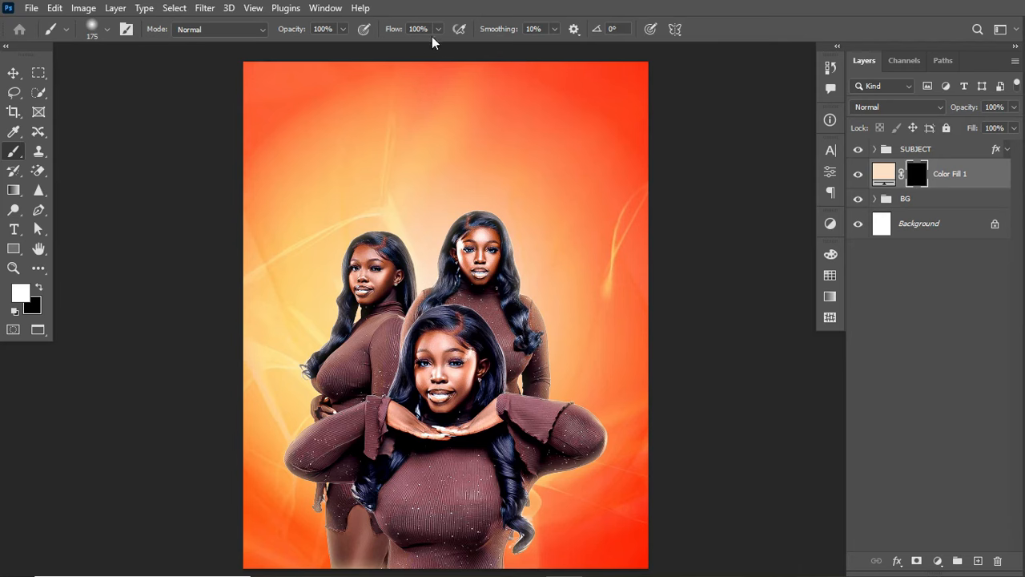
{"action": "left_click_drag", "start_coordinate": [478, 233], "coordinate": [465, 265]}
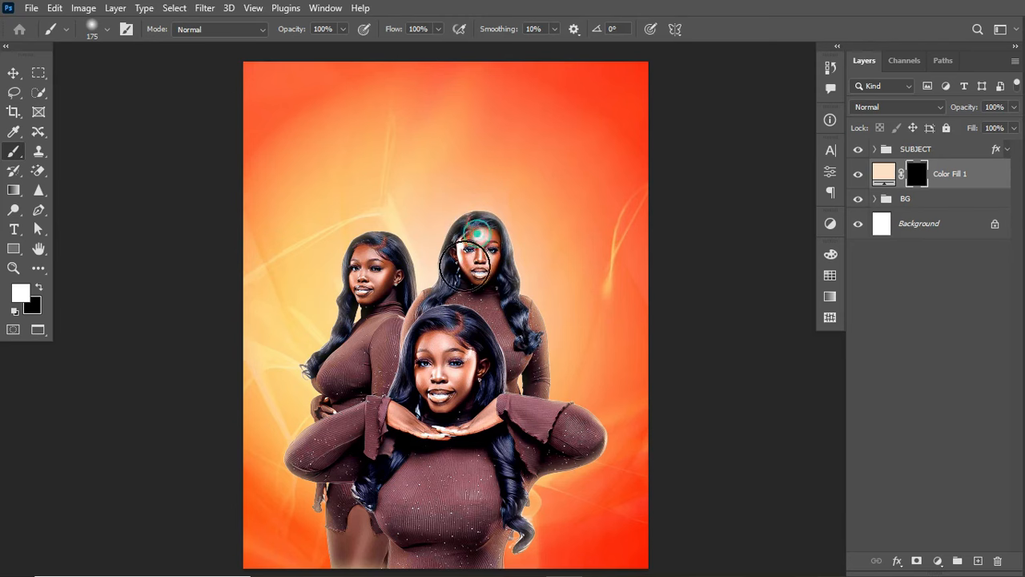
{"action": "left_click", "coordinate": [473, 245]}
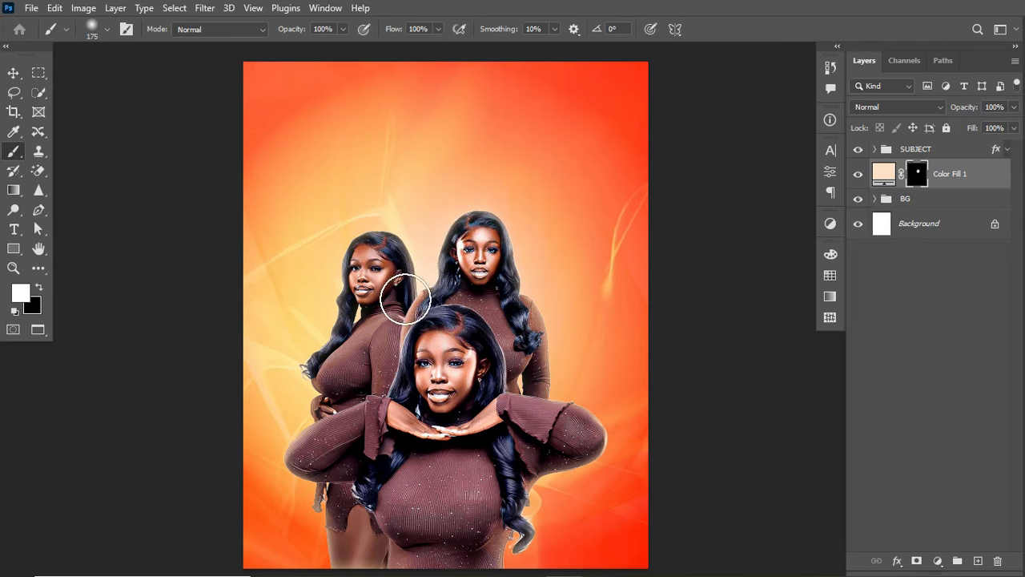
Paint white on the fill mask behind the left portrait, from the head along the hair and torso to the front portrait's elbow.
{"action": "left_click", "coordinate": [361, 245]}
{"action": "left_click", "coordinate": [381, 254]}
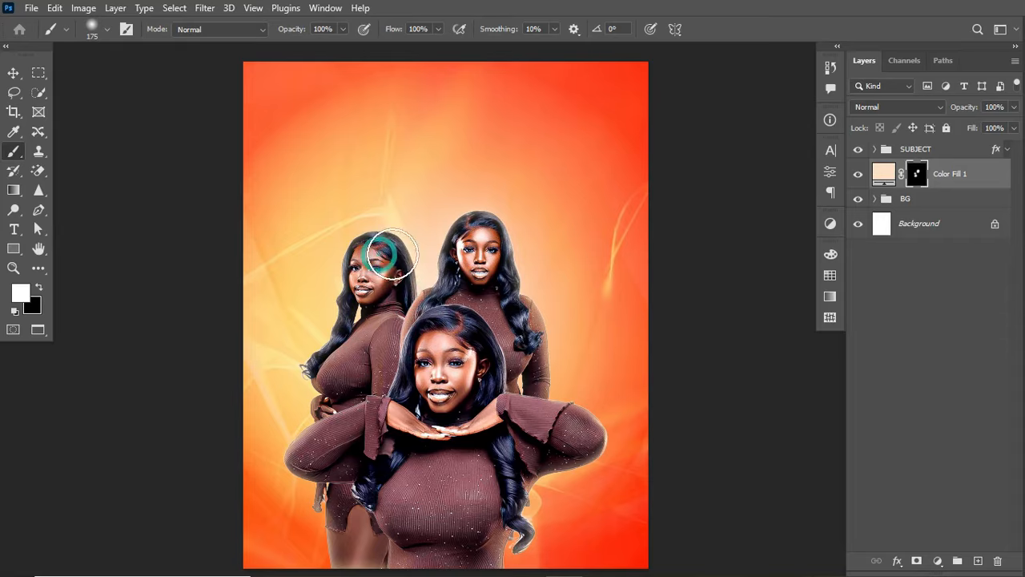
{"action": "left_click", "coordinate": [373, 248]}
{"action": "left_click", "coordinate": [362, 258]}
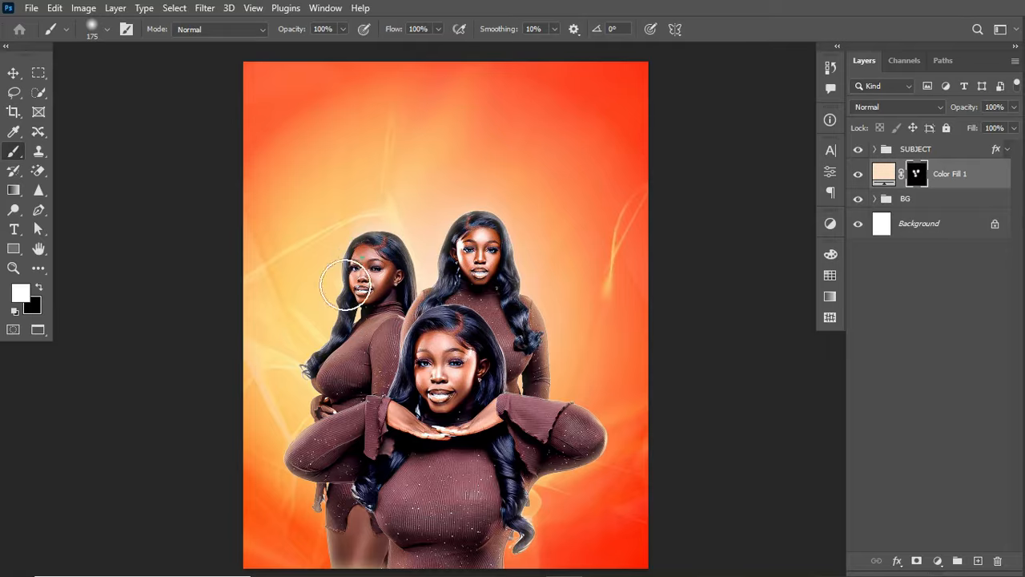
{"action": "left_click", "coordinate": [352, 316]}
{"action": "left_click", "coordinate": [345, 350]}
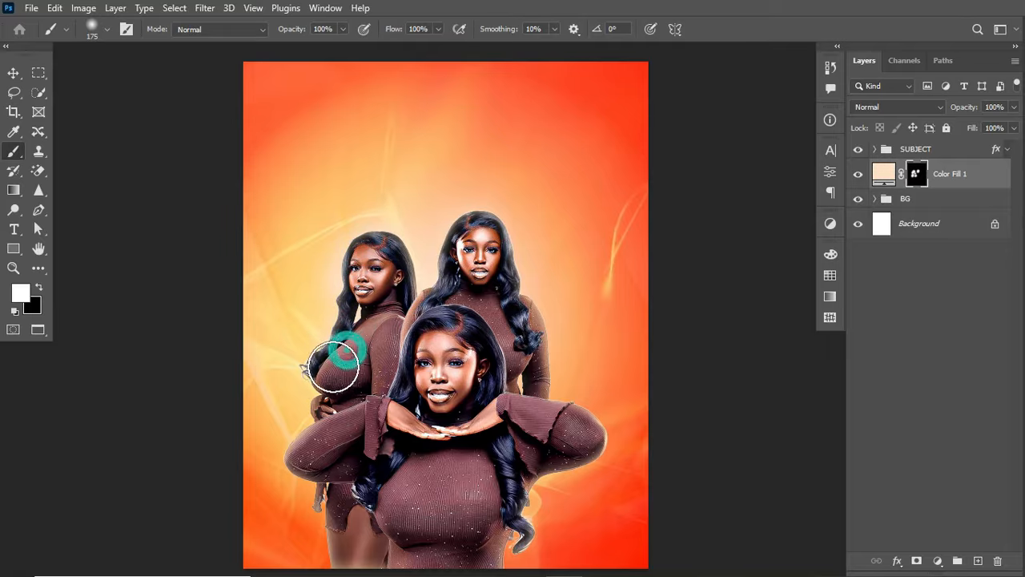
{"action": "left_click", "coordinate": [337, 366]}
{"action": "left_click", "coordinate": [339, 384]}
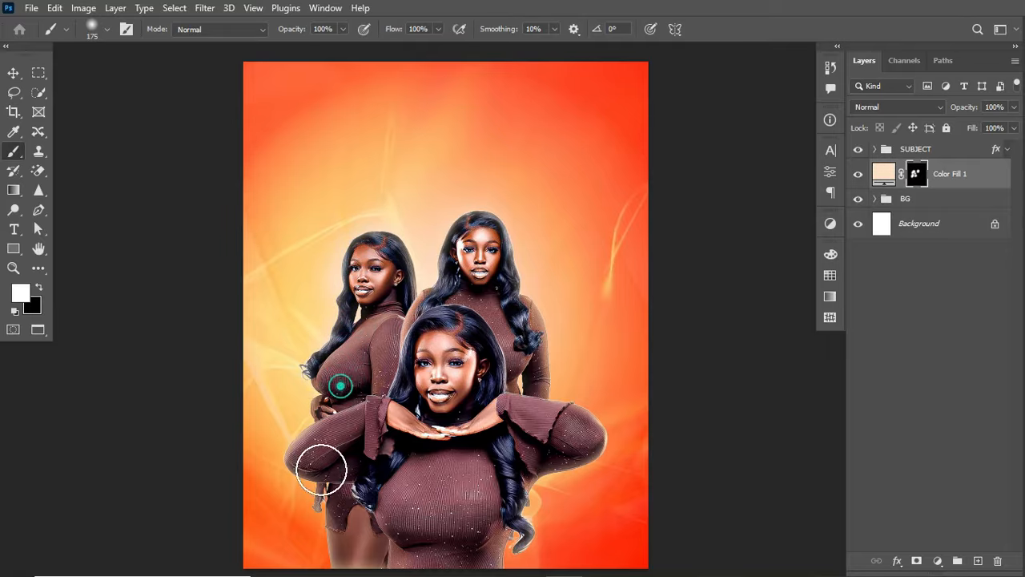
{"action": "left_click", "coordinate": [334, 428]}
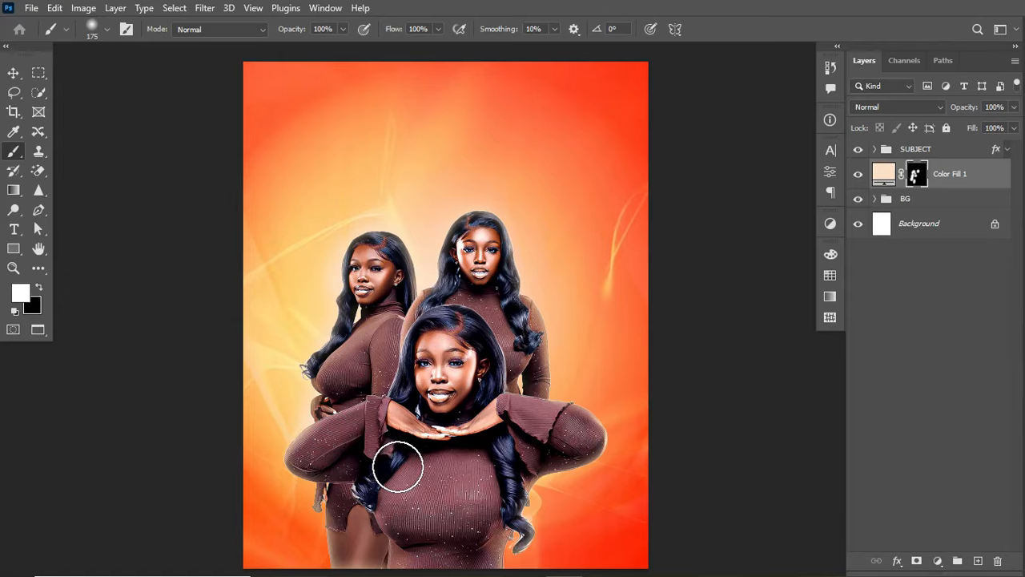
Paint white on the fill mask behind the right side of the front and rear portraits, from the bent arm up to the rear head.
{"action": "left_click", "coordinate": [495, 366]}
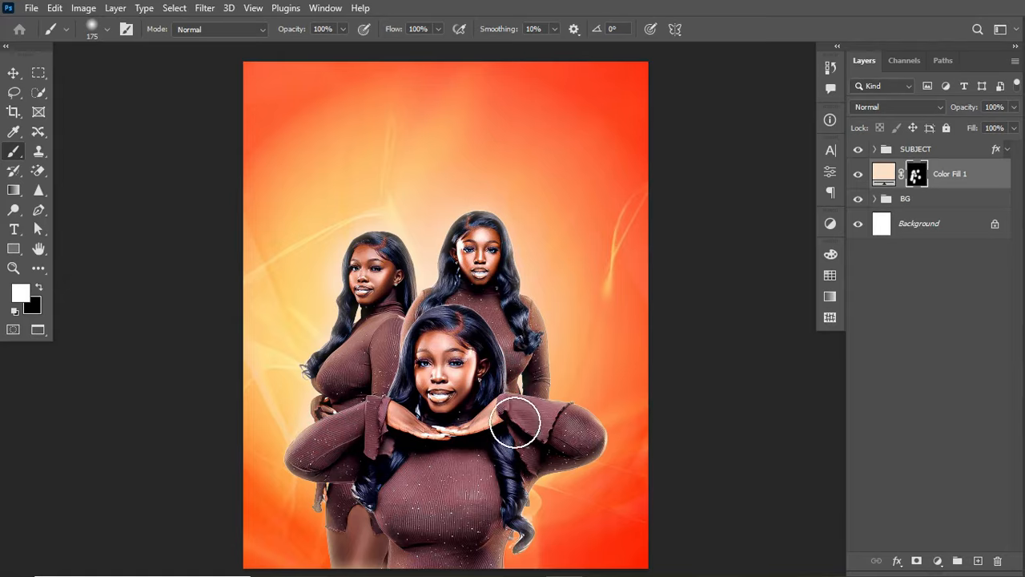
{"action": "left_click", "coordinate": [568, 423]}
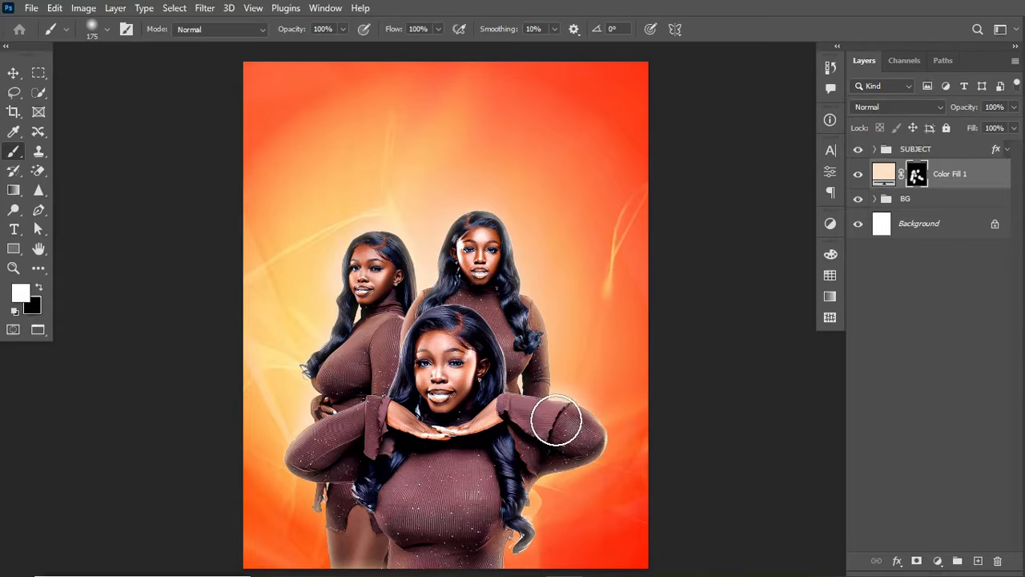
{"action": "left_click", "coordinate": [576, 435]}
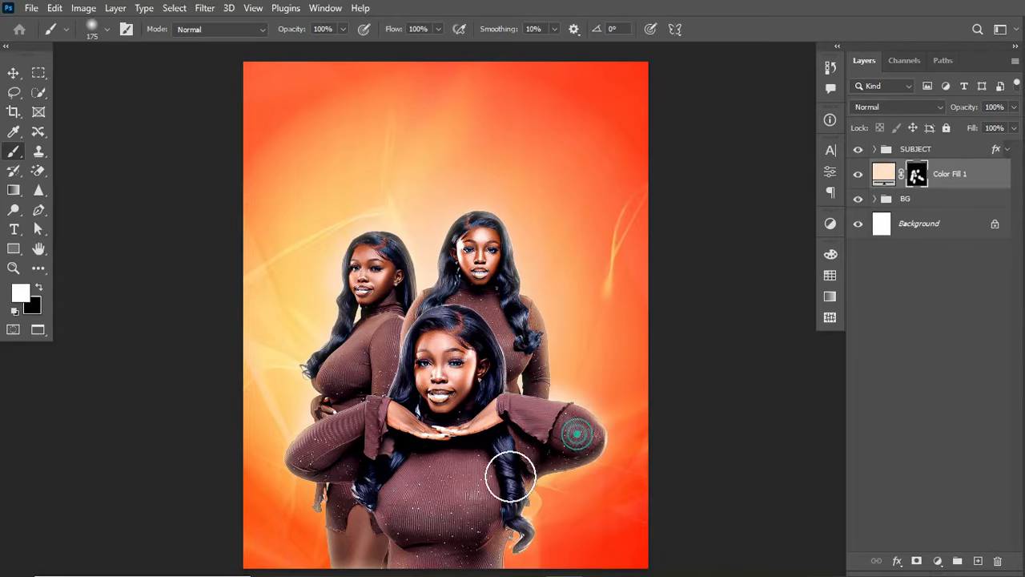
{"action": "left_click", "coordinate": [527, 466]}
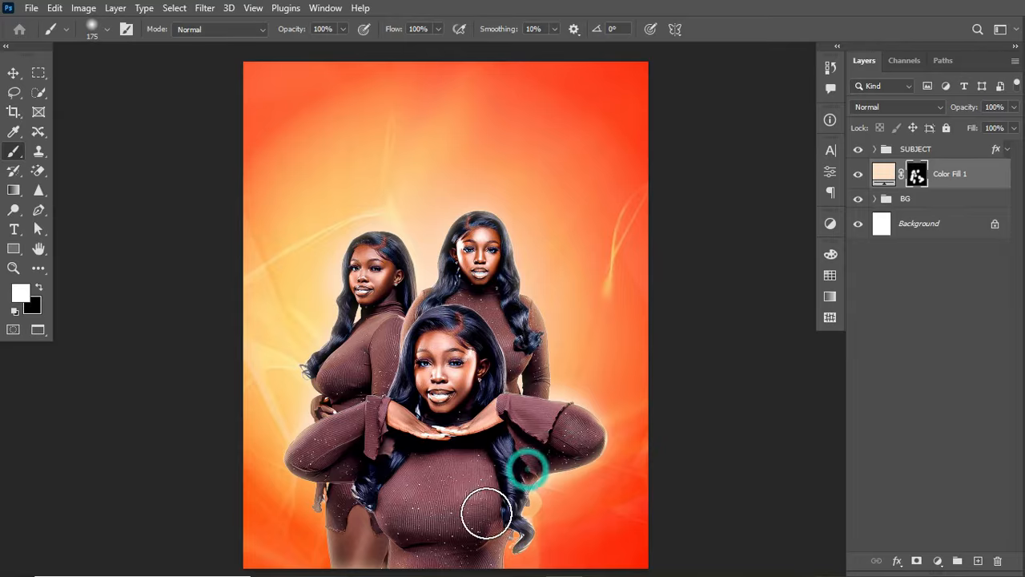
{"action": "left_click", "coordinate": [525, 356]}
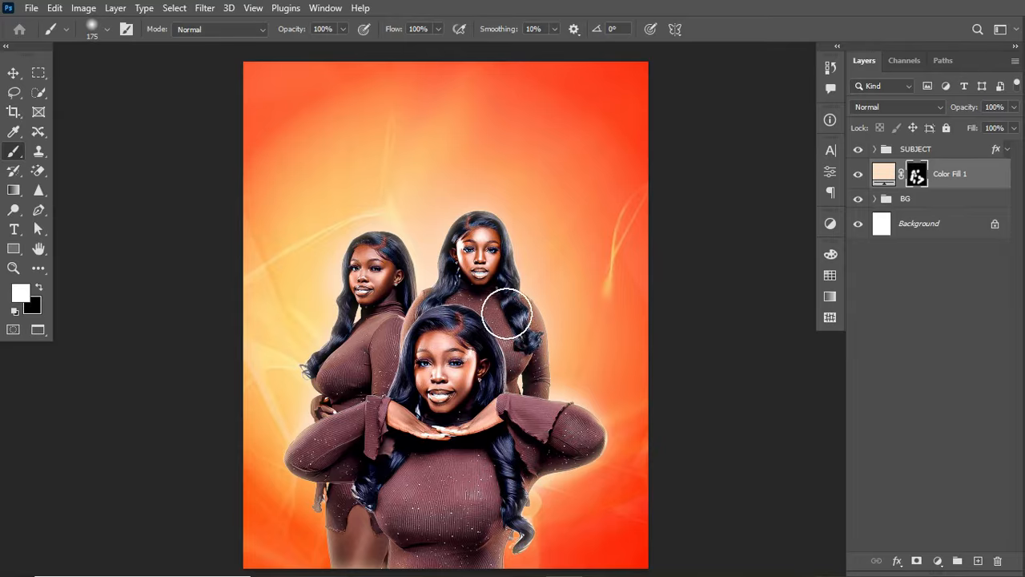
{"action": "left_click", "coordinate": [511, 311]}
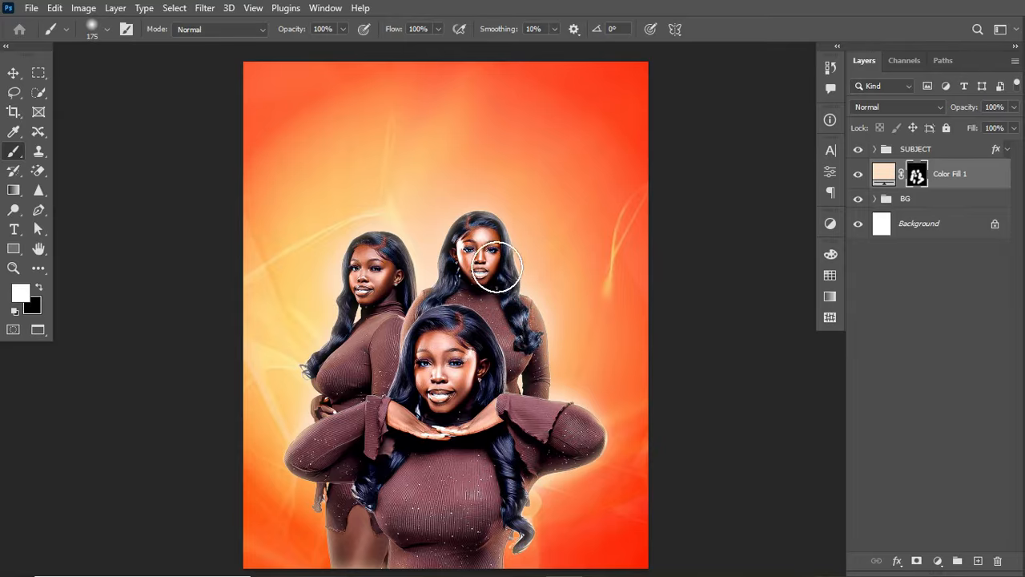
{"action": "left_click", "coordinate": [485, 228]}
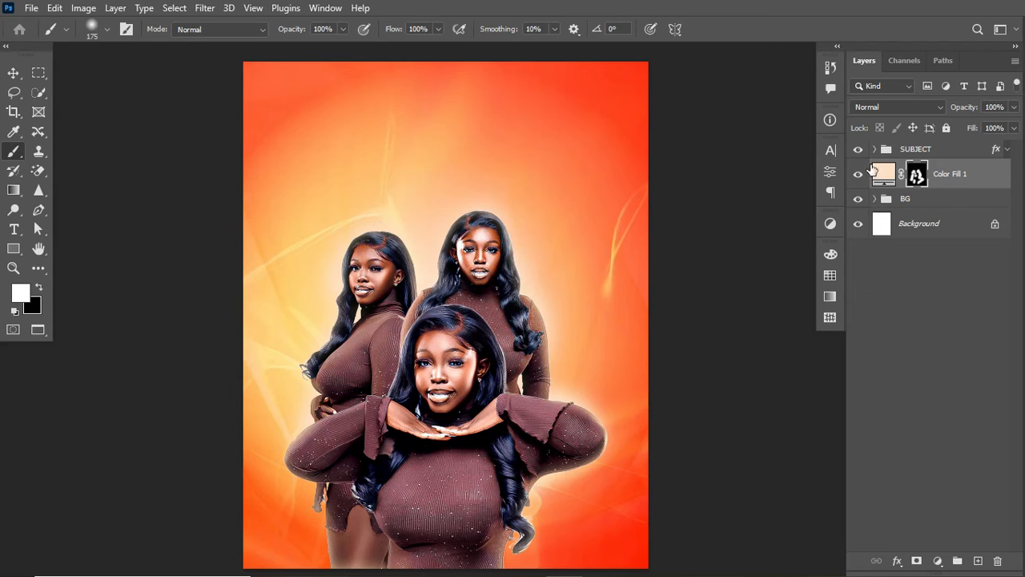
Set the fill layer's opacity to 66% and compare the flyer with and without the painted glow, leaving the layer visible.
{"action": "left_click", "coordinate": [857, 173]}
{"action": "left_click", "coordinate": [858, 173]}
{"action": "left_click", "coordinate": [857, 174]}
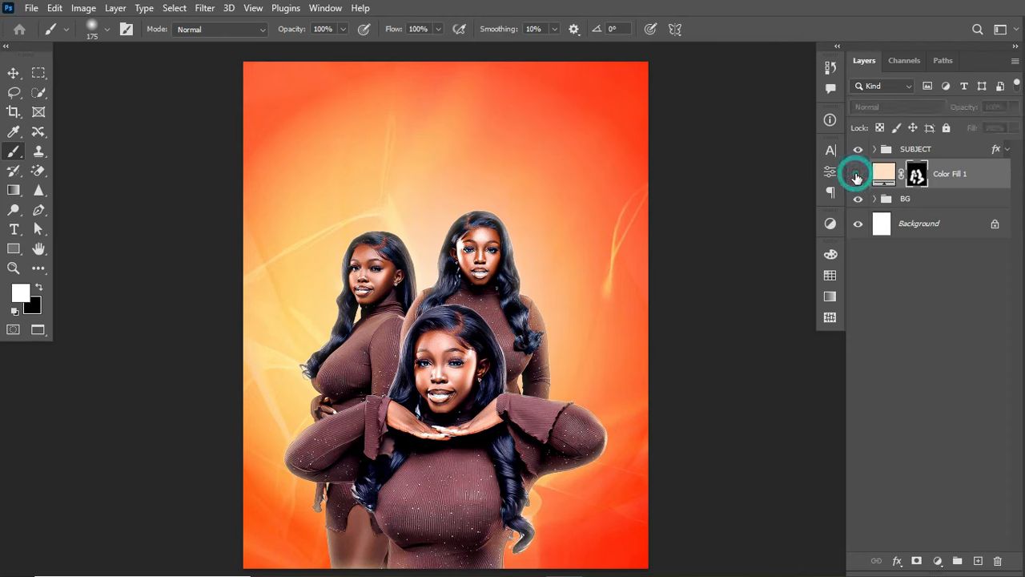
{"action": "left_click", "coordinate": [857, 174]}
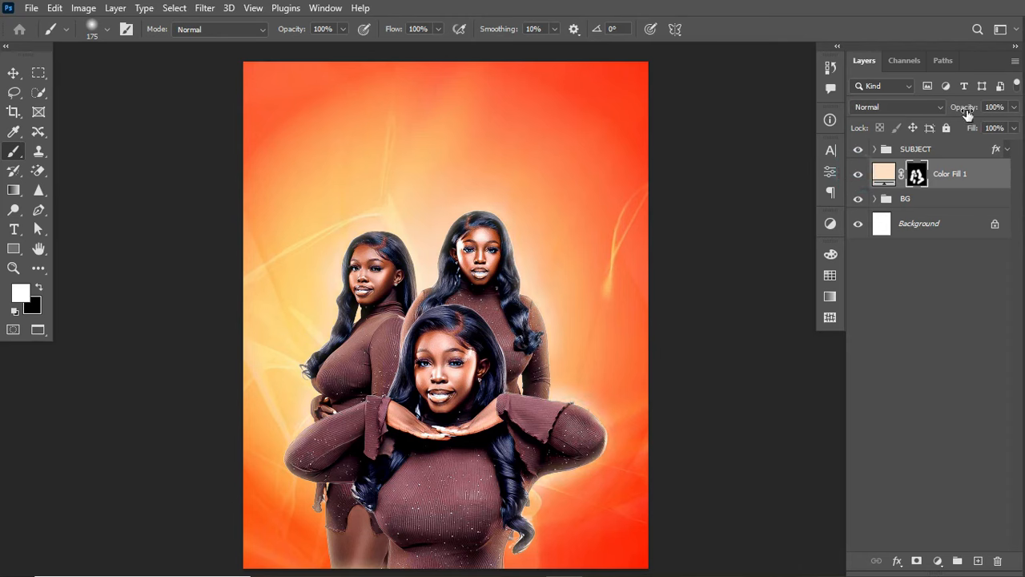
{"action": "left_click_drag", "start_coordinate": [968, 113], "coordinate": [961, 114]}
{"action": "left_click", "coordinate": [858, 175]}
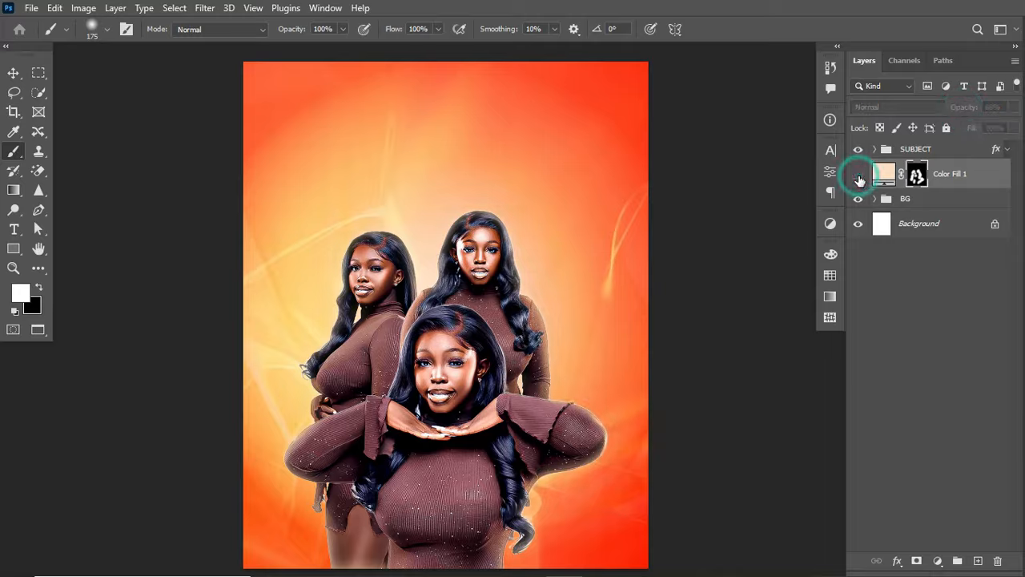
{"action": "left_click", "coordinate": [858, 177]}
{"action": "left_click", "coordinate": [859, 178]}
{"action": "left_click", "coordinate": [858, 177]}
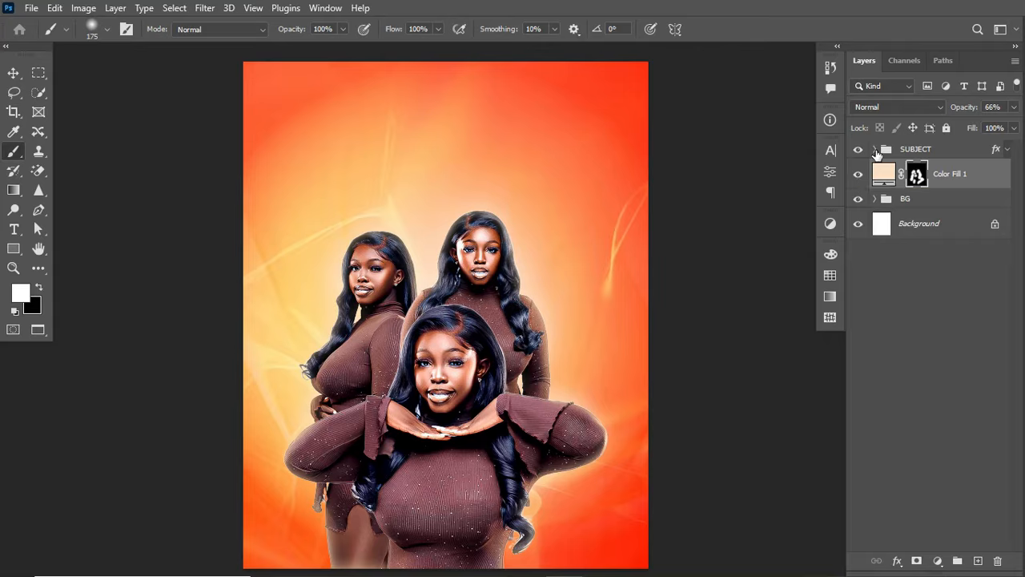
Add a Hue/Saturation adjustment layer directly above the SUBJECT group.
{"action": "left_click", "coordinate": [917, 149]}
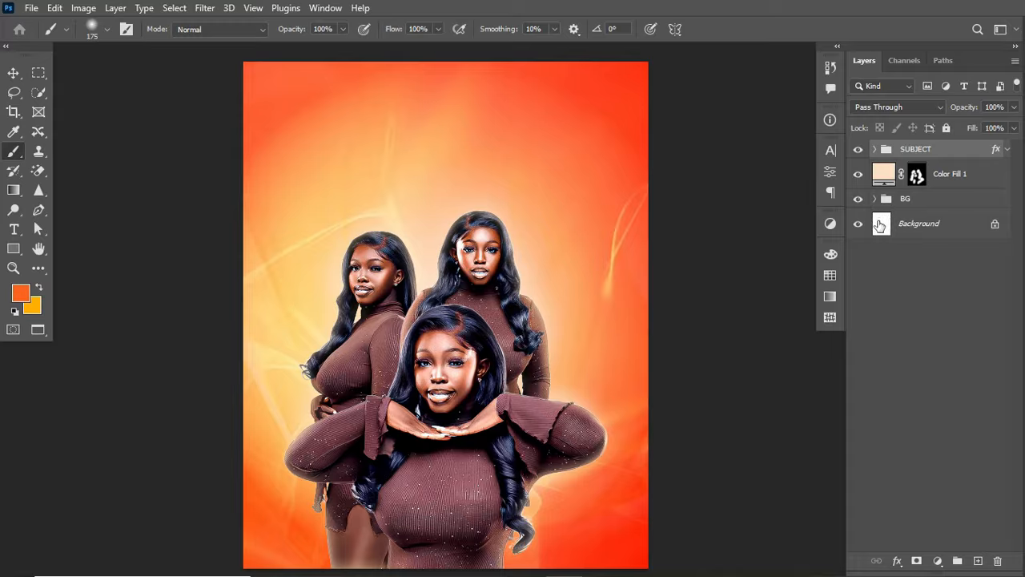
{"action": "left_click", "coordinate": [938, 559]}
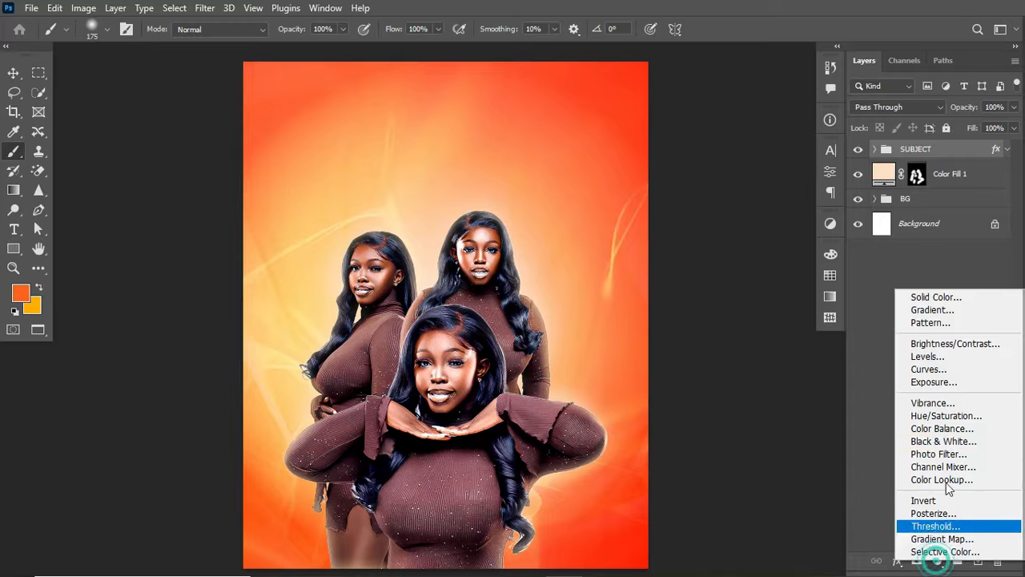
{"action": "left_click", "coordinate": [947, 416]}
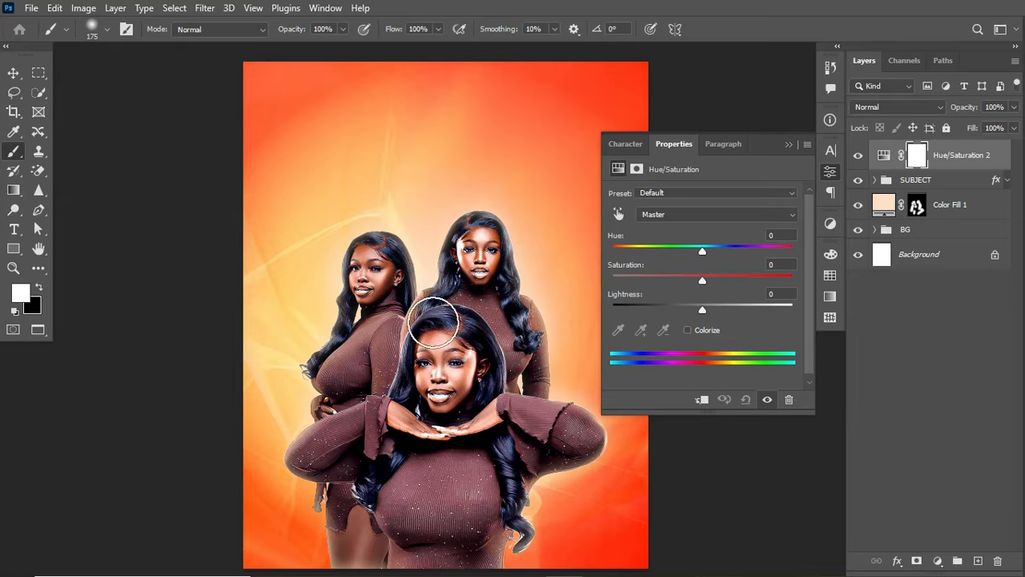
Clip the Hue/Saturation adjustment to the SUBJECT group and set the Cyans saturation to -100.
{"action": "left_click", "coordinate": [701, 399]}
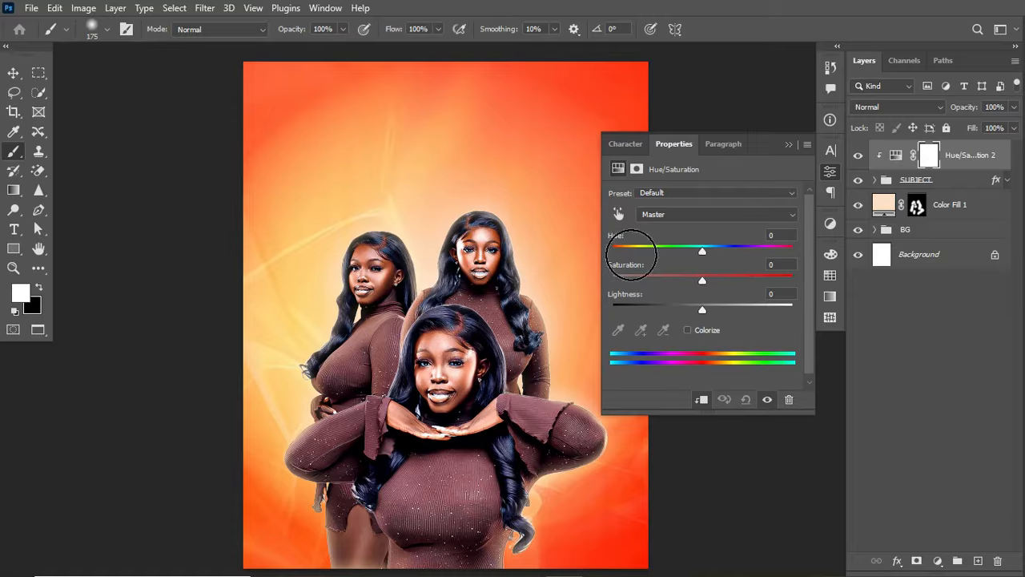
{"action": "left_click", "coordinate": [712, 215]}
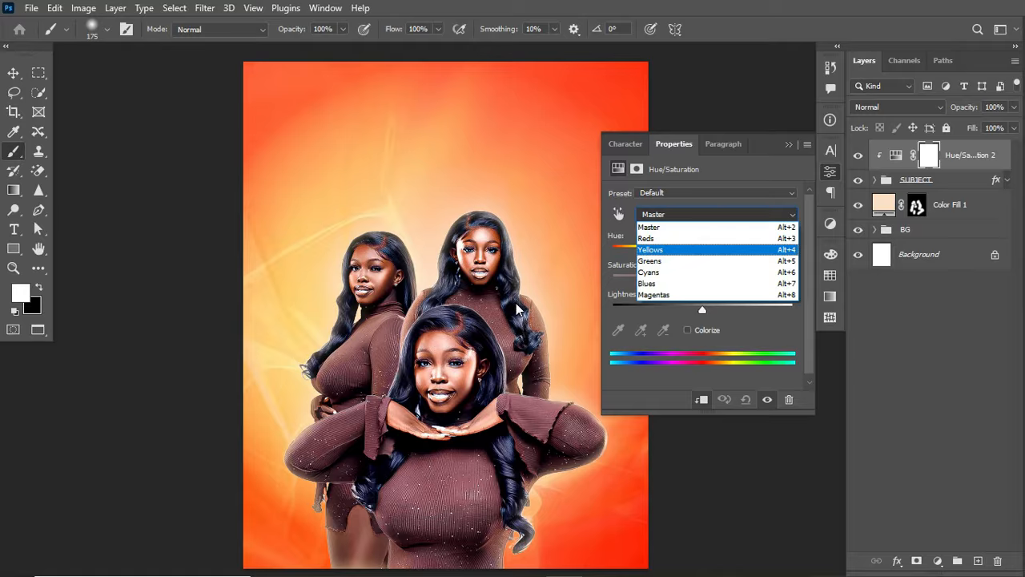
{"action": "left_click", "coordinate": [680, 271]}
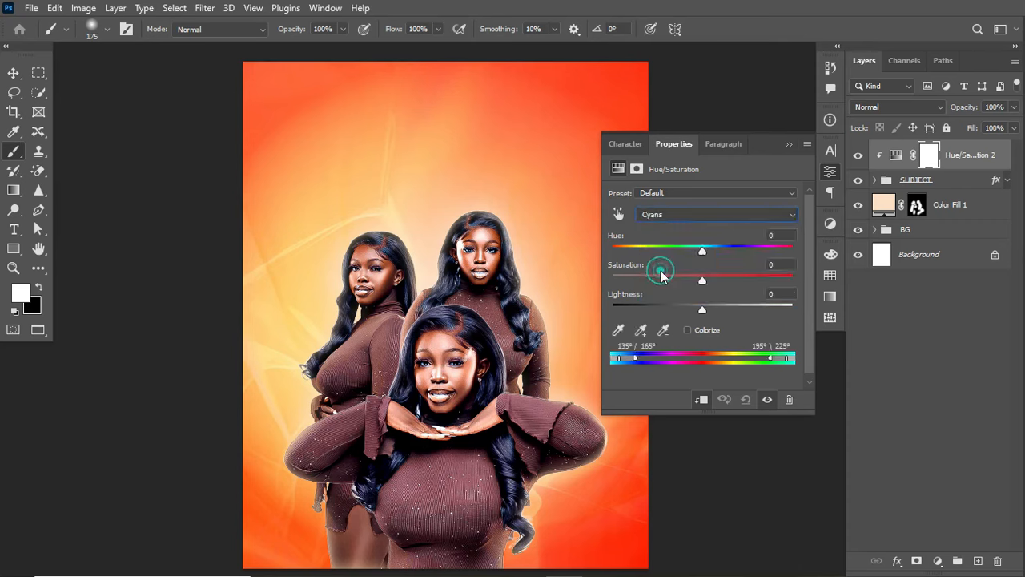
{"action": "left_click", "coordinate": [701, 282]}
{"action": "left_click_drag", "start_coordinate": [701, 282], "coordinate": [602, 287]}
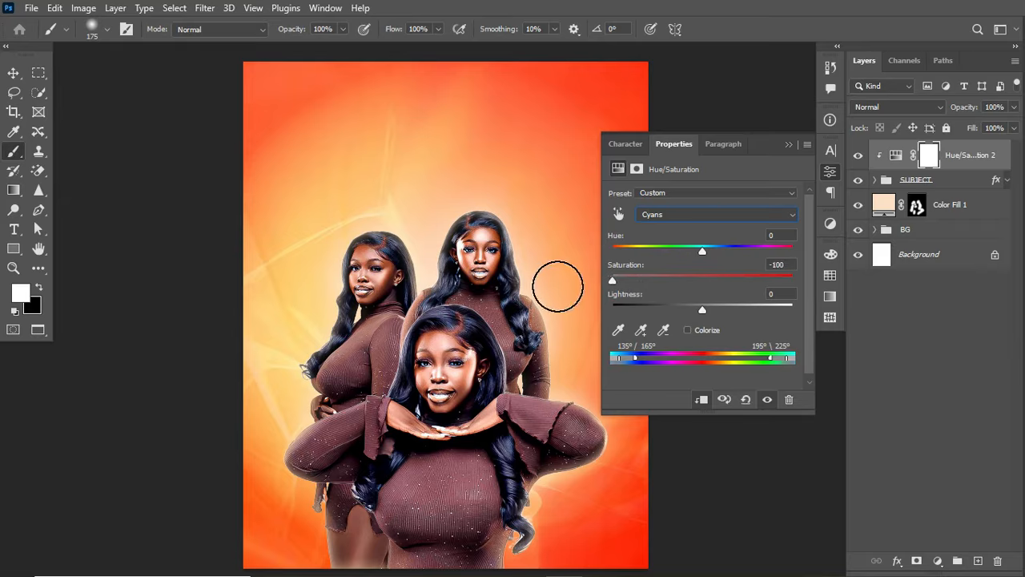
Set the Blues saturation of the clipped Hue/Saturation adjustment to -85.
{"action": "left_click", "coordinate": [746, 215]}
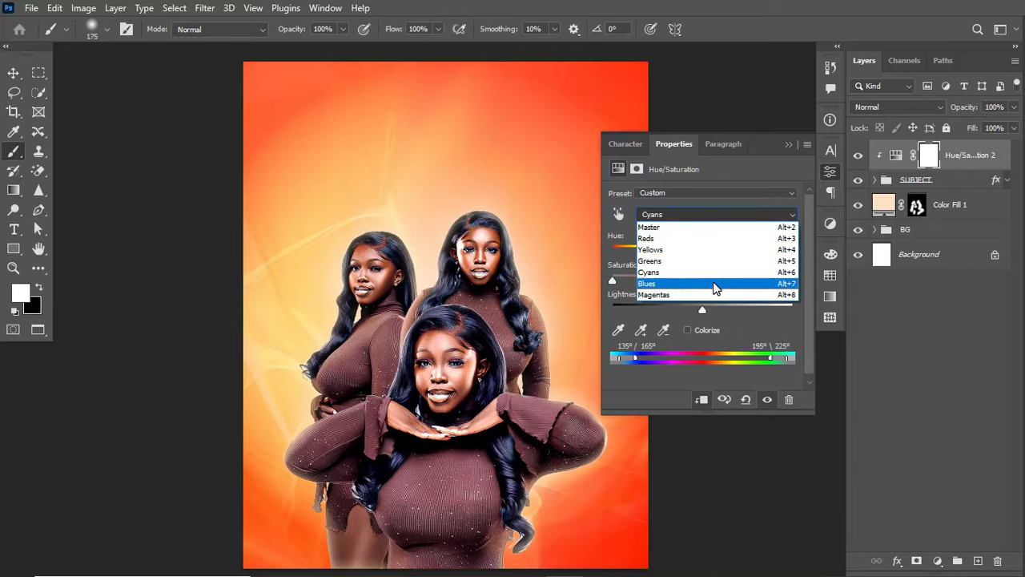
{"action": "left_click", "coordinate": [715, 283]}
{"action": "left_click_drag", "start_coordinate": [700, 280], "coordinate": [629, 295]}
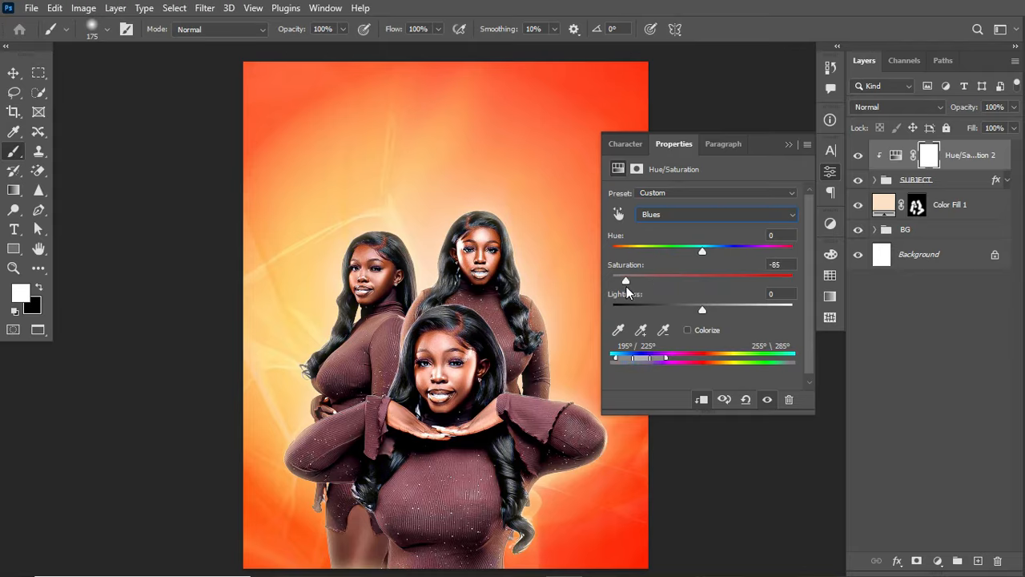
Lower the Magentas saturation almost to its minimum and compare the portraits with and without the Hue/Saturation adjustment, leaving it visible.
{"action": "left_click", "coordinate": [740, 216]}
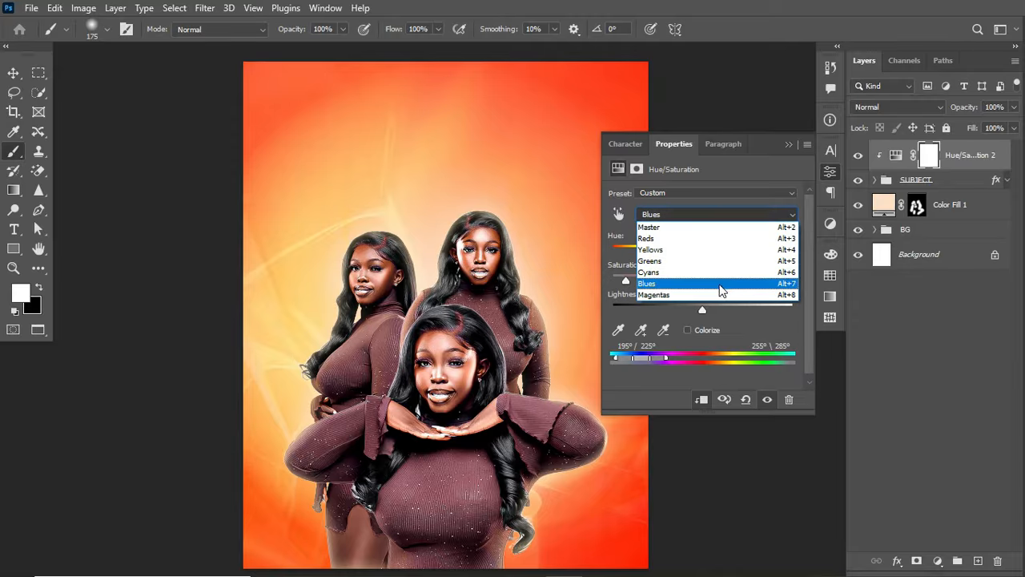
{"action": "left_click", "coordinate": [707, 294]}
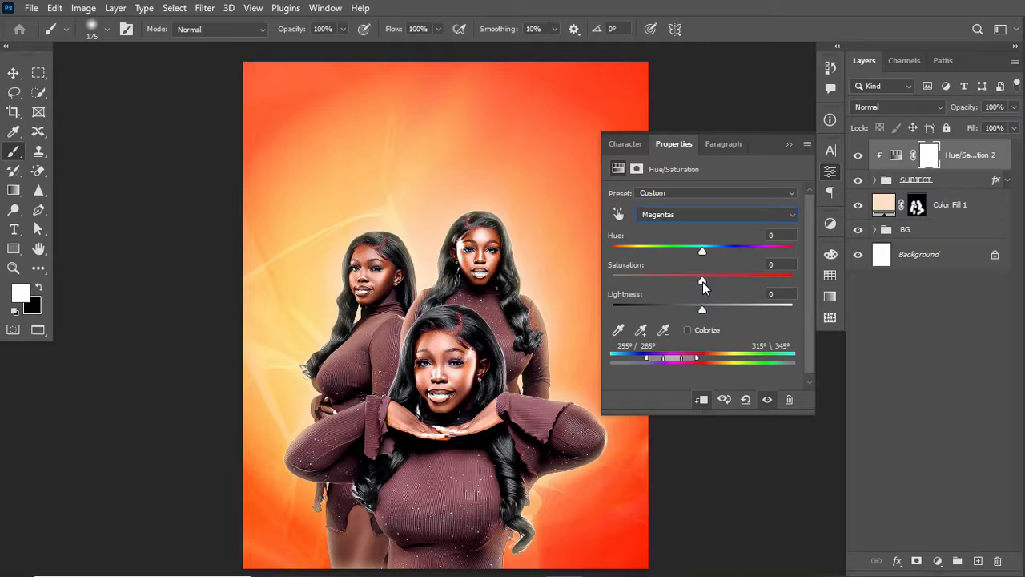
{"action": "left_click_drag", "start_coordinate": [702, 282], "coordinate": [617, 293]}
{"action": "left_click", "coordinate": [788, 144]}
{"action": "left_click", "coordinate": [855, 155]}
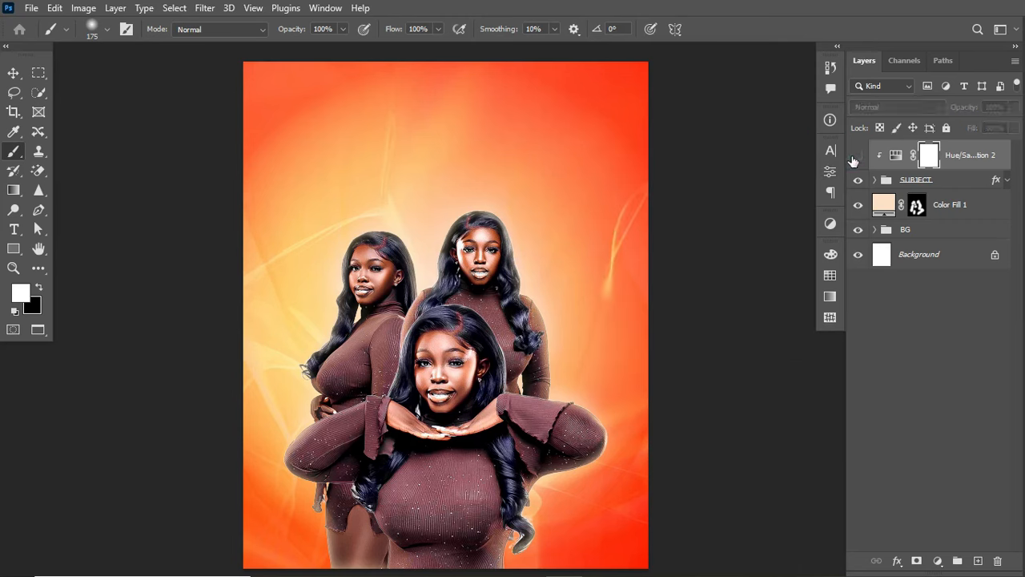
{"action": "left_click", "coordinate": [855, 156]}
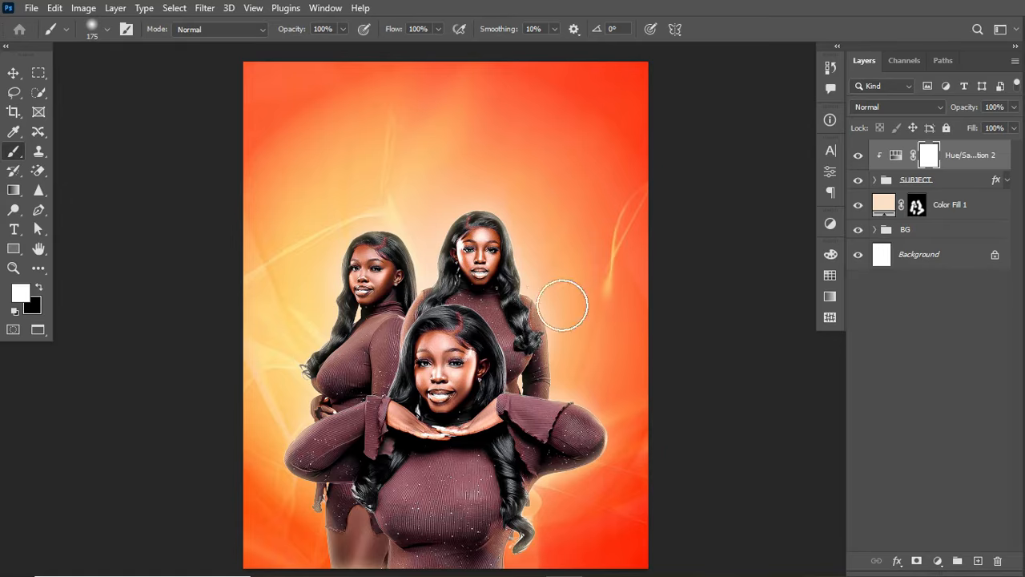
Add a Color Balance adjustment clipped to the SUBJECT group and shift its midtones toward red, with Yellow-Blue at +1.
{"action": "left_click", "coordinate": [937, 561]}
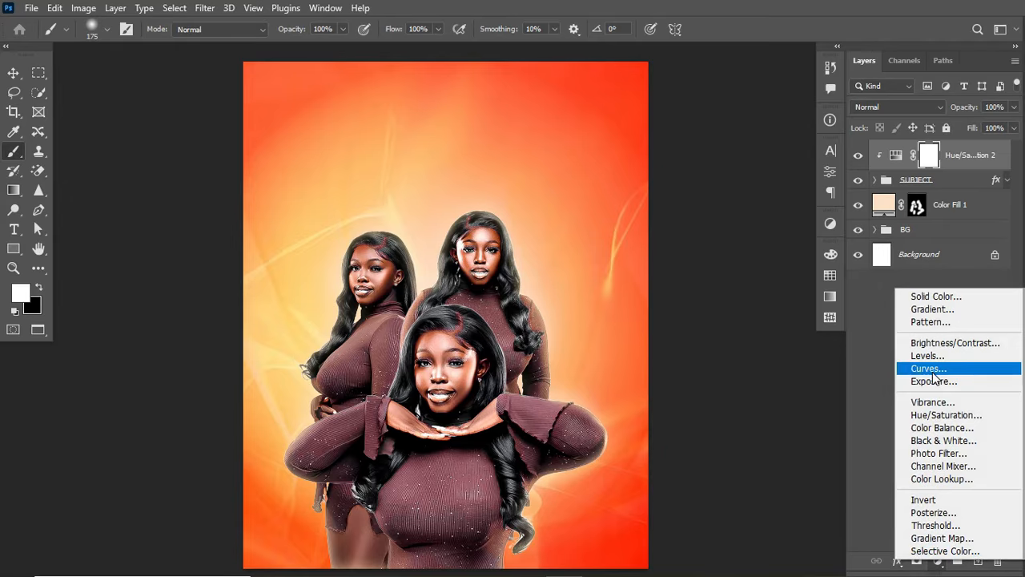
{"action": "left_click", "coordinate": [934, 430]}
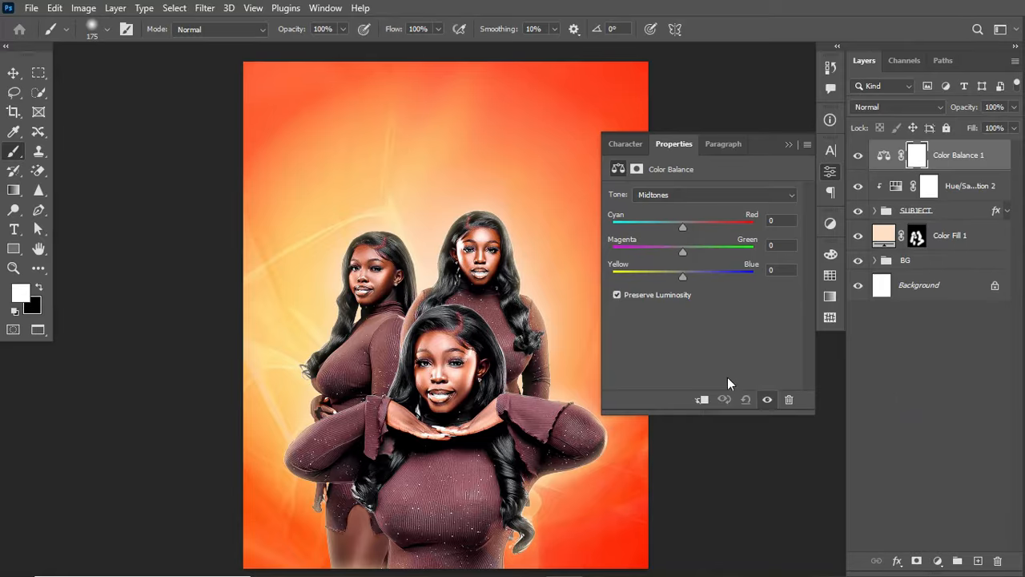
{"action": "left_click", "coordinate": [702, 399]}
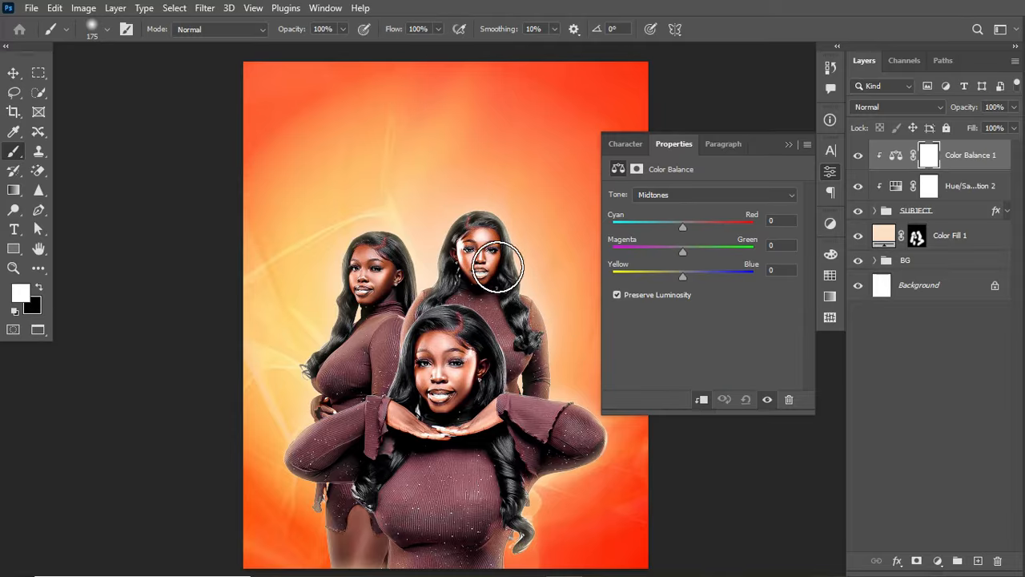
{"action": "left_click", "coordinate": [671, 197]}
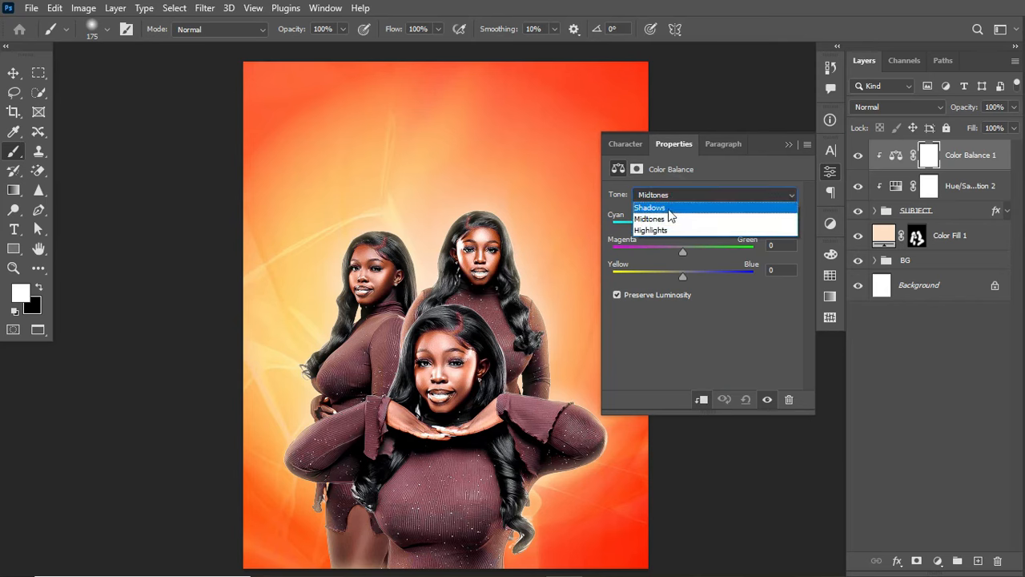
{"action": "left_click", "coordinate": [673, 197]}
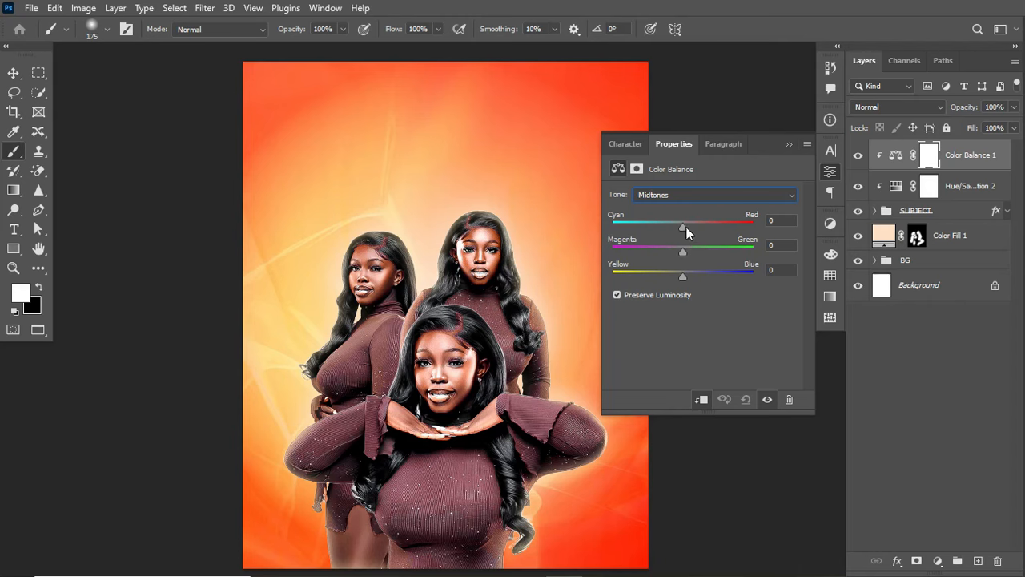
{"action": "left_click_drag", "start_coordinate": [684, 227], "coordinate": [706, 229]}
{"action": "left_click_drag", "start_coordinate": [684, 274], "coordinate": [685, 276]}
Shift the Color Balance shadows slightly toward red and set the highlights' Cyan-Red value to +10.
{"action": "left_click", "coordinate": [693, 197]}
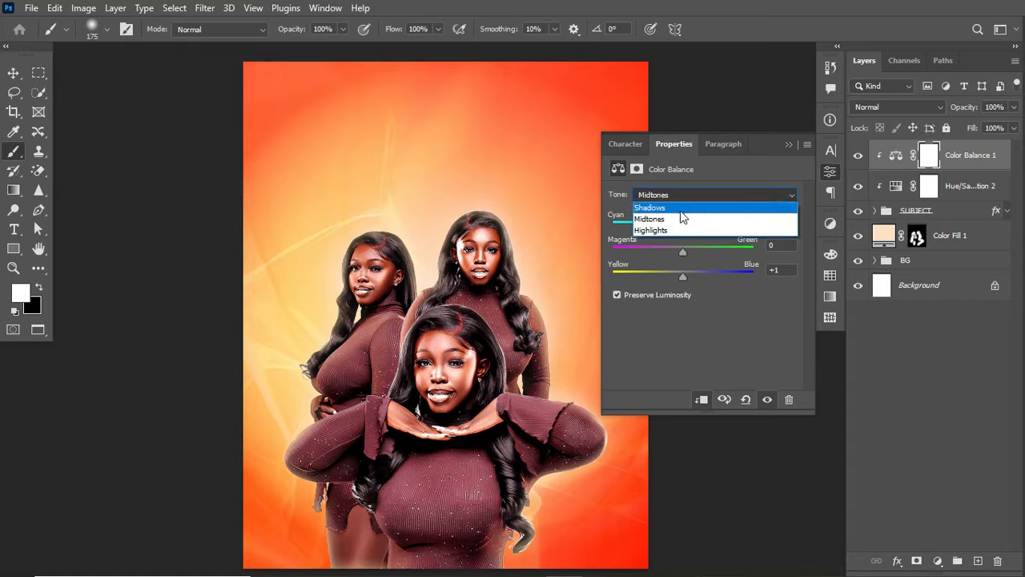
{"action": "left_click", "coordinate": [680, 208]}
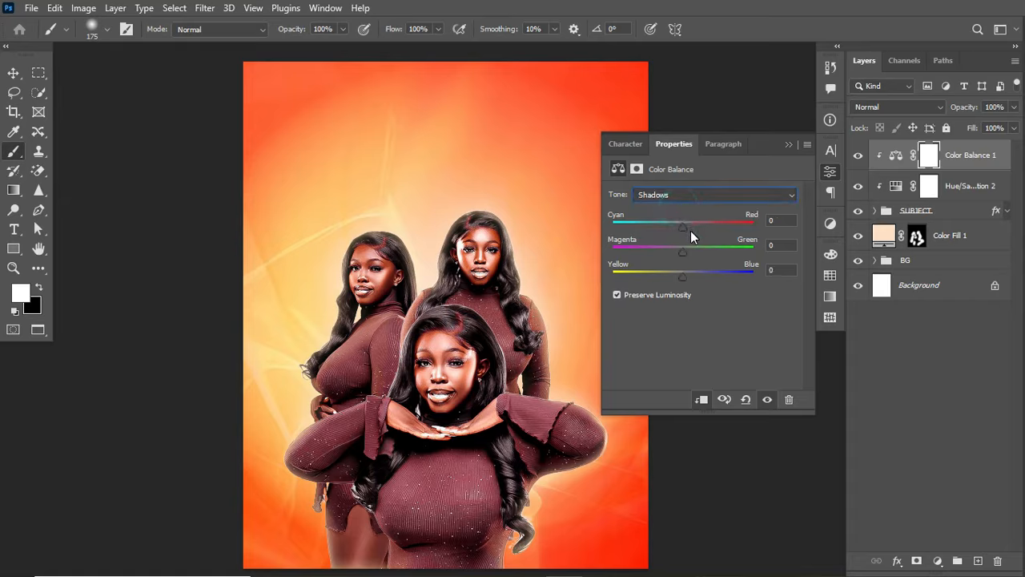
{"action": "left_click_drag", "start_coordinate": [684, 226], "coordinate": [687, 227]}
{"action": "left_click", "coordinate": [709, 193]}
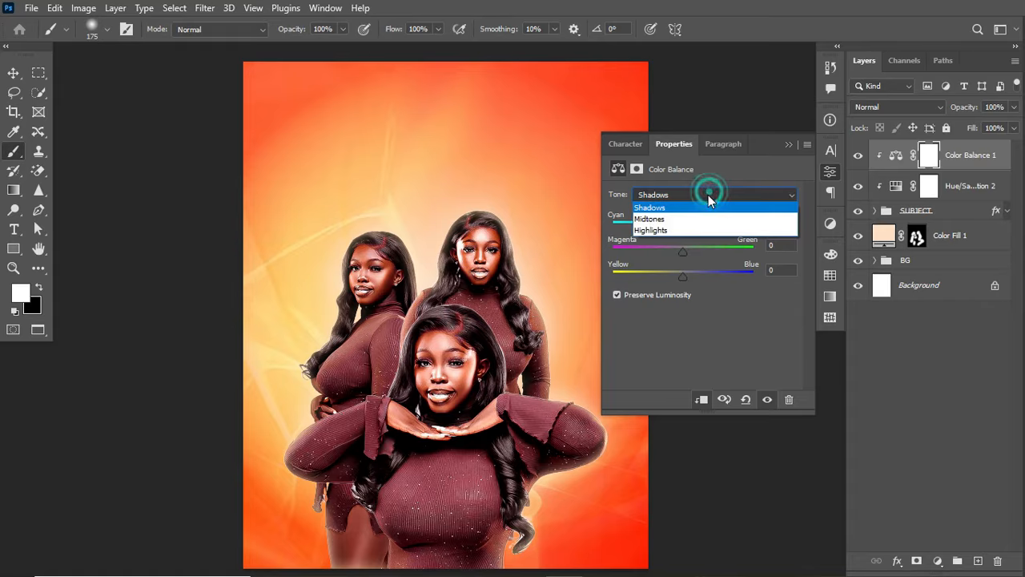
{"action": "left_click", "coordinate": [686, 230]}
{"action": "left_click_drag", "start_coordinate": [684, 225], "coordinate": [689, 226]}
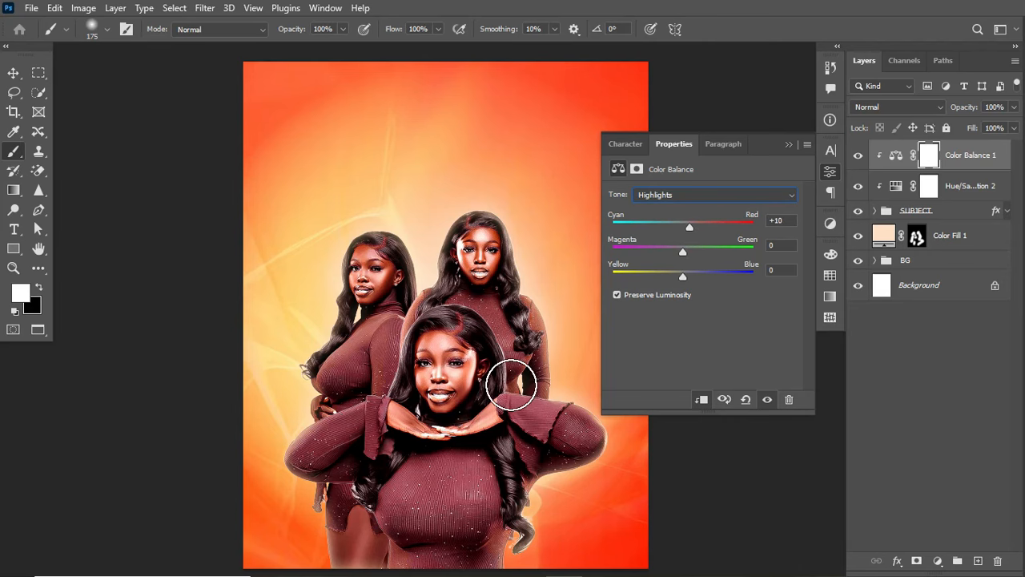
{"action": "left_click", "coordinate": [789, 146]}
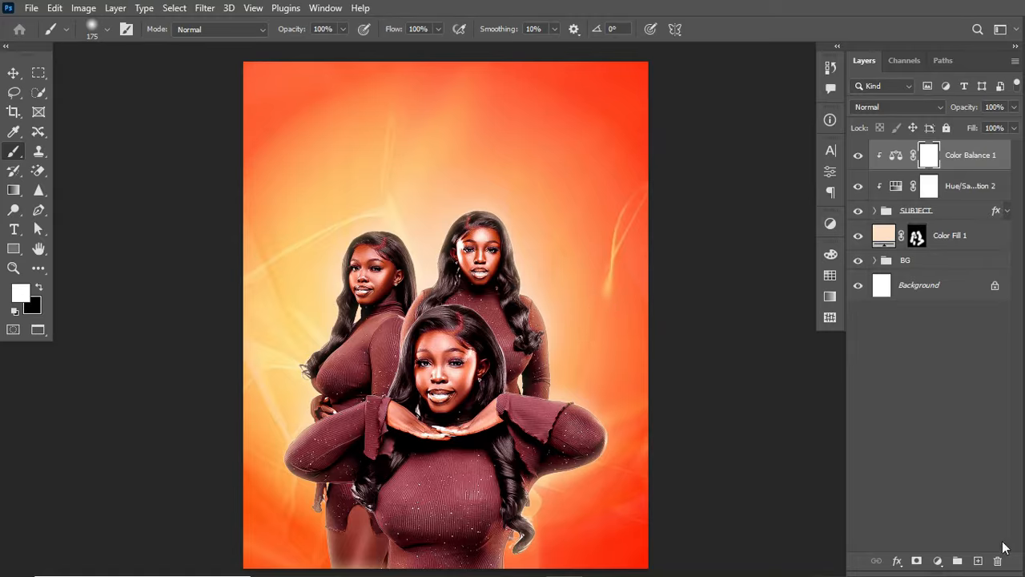
Add a Selective Color adjustment above the Color Balance layer and set Magenta to -100% for the Magentas range.
{"action": "left_click", "coordinate": [938, 561]}
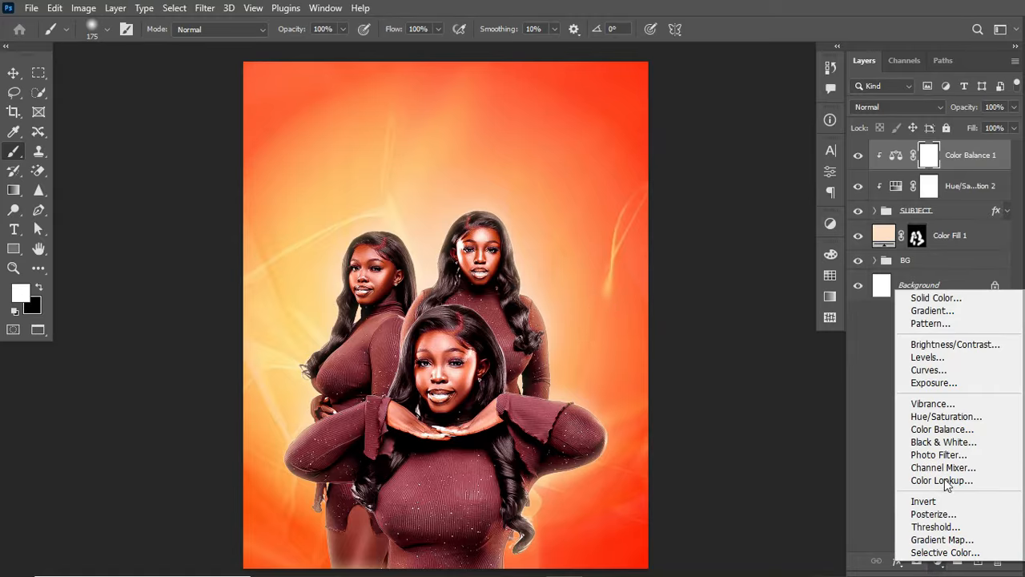
{"action": "left_click", "coordinate": [942, 551]}
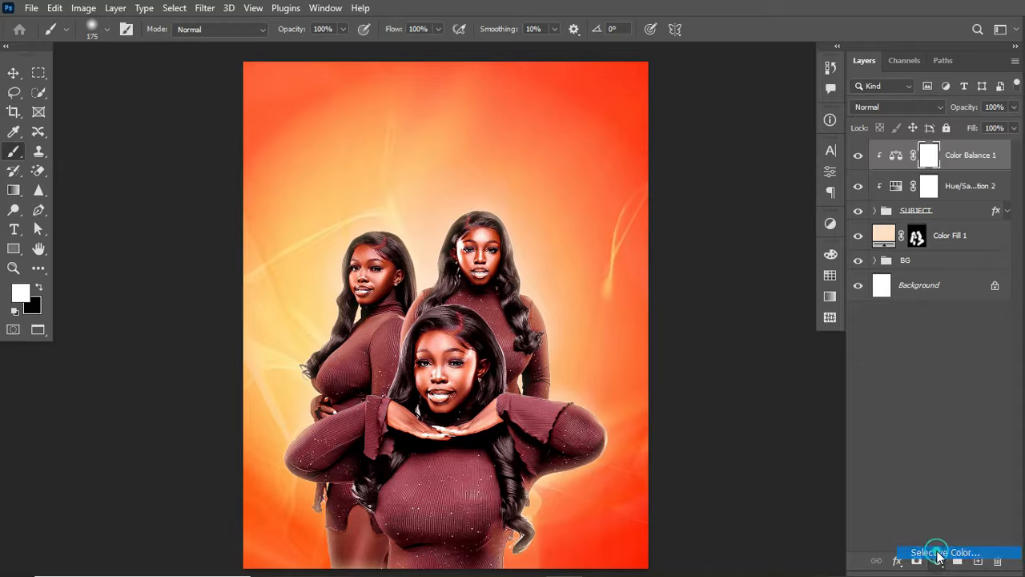
{"action": "left_click", "coordinate": [711, 209]}
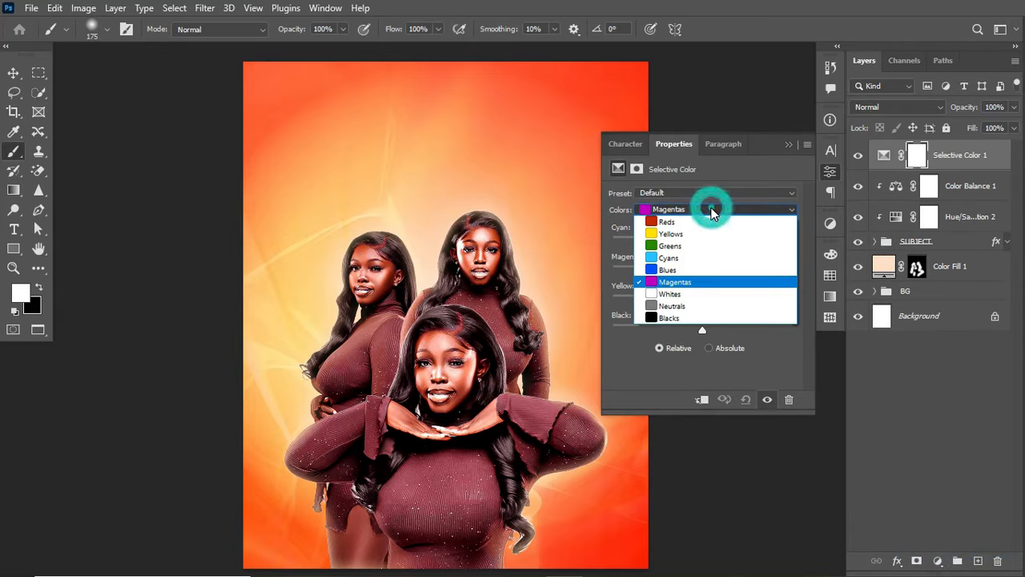
{"action": "left_click", "coordinate": [694, 280]}
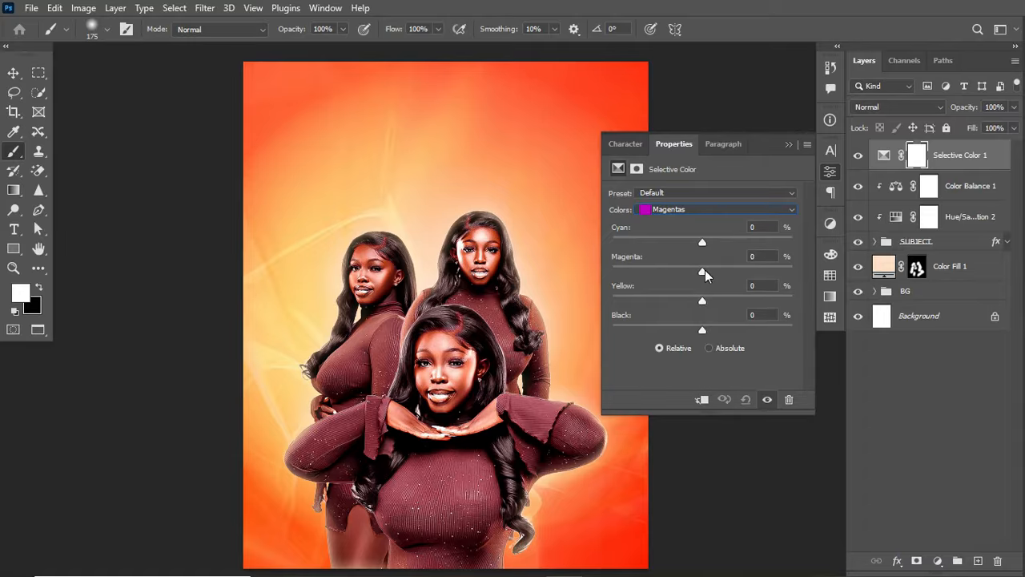
{"action": "left_click", "coordinate": [708, 210]}
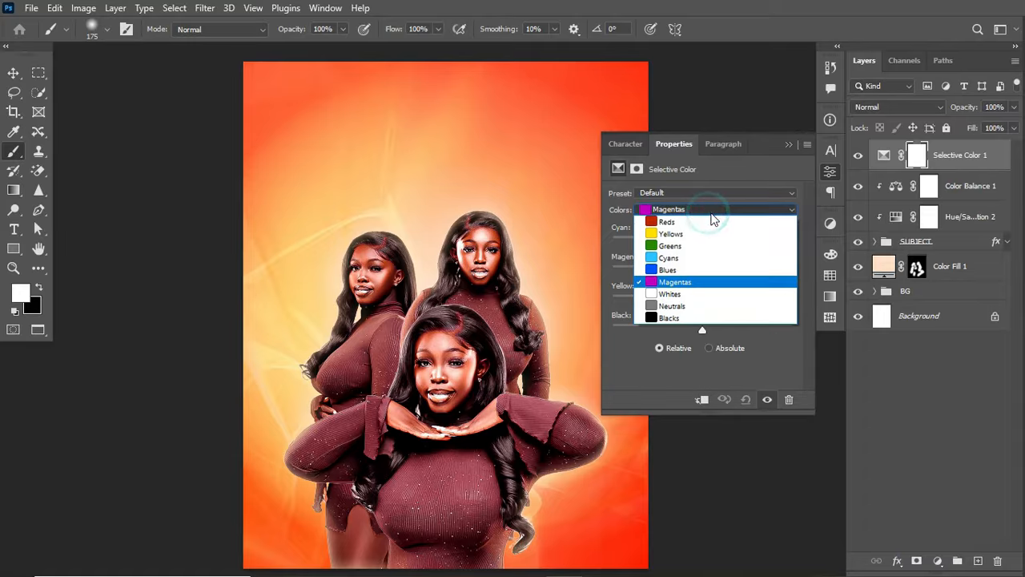
{"action": "left_click", "coordinate": [701, 281]}
{"action": "left_click_drag", "start_coordinate": [705, 274], "coordinate": [828, 270]}
{"action": "left_click_drag", "start_coordinate": [758, 276], "coordinate": [565, 288]}
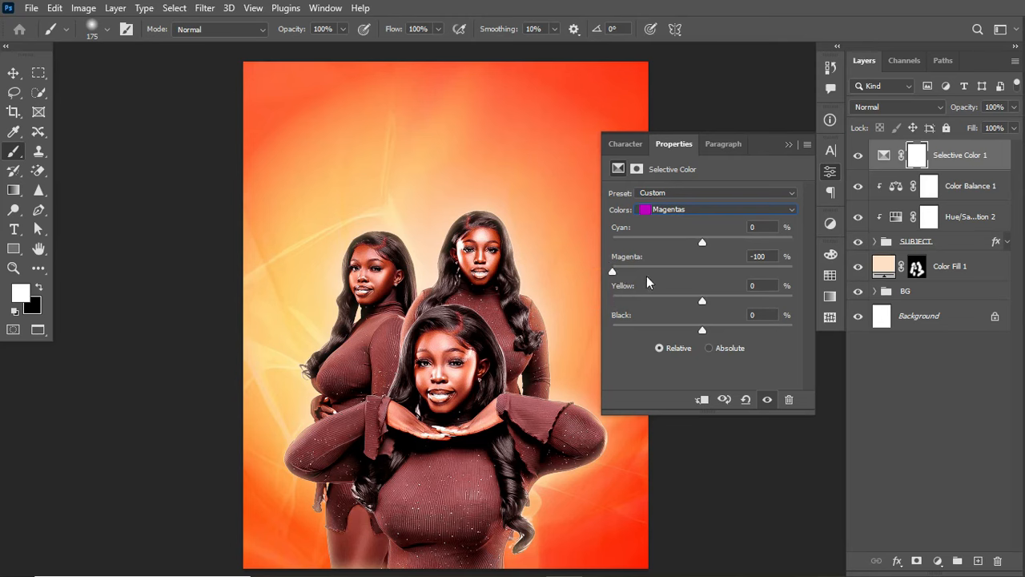
{"action": "left_click_drag", "start_coordinate": [614, 272], "coordinate": [567, 272]}
{"action": "mouse_move", "coordinate": [614, 271]}
{"action": "left_mouse_down"}
{"action": "mouse_move", "coordinate": [812, 250]}
{"action": "mouse_move", "coordinate": [597, 274]}
{"action": "left_mouse_up"}
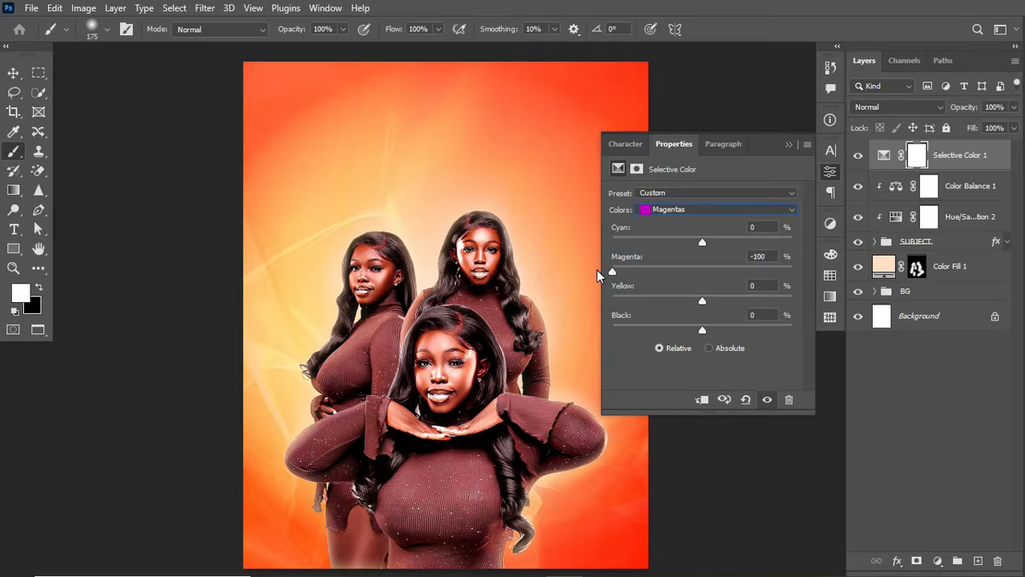
{"action": "left_click", "coordinate": [789, 144]}
Reopen the Selective Color adjustment's settings and clip it to the SUBJECT group.
{"action": "left_click", "coordinate": [882, 155]}
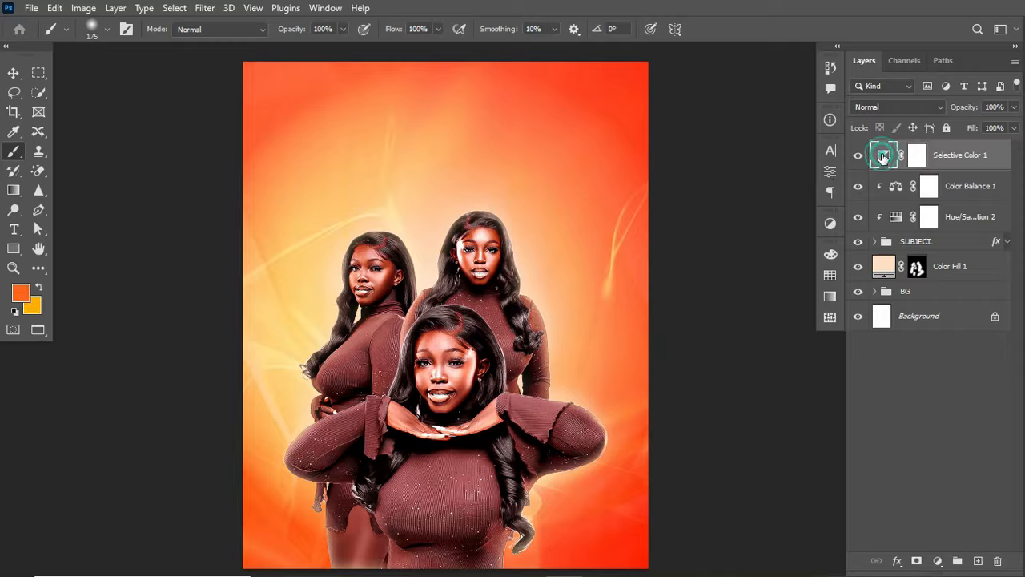
{"action": "left_click", "coordinate": [883, 157]}
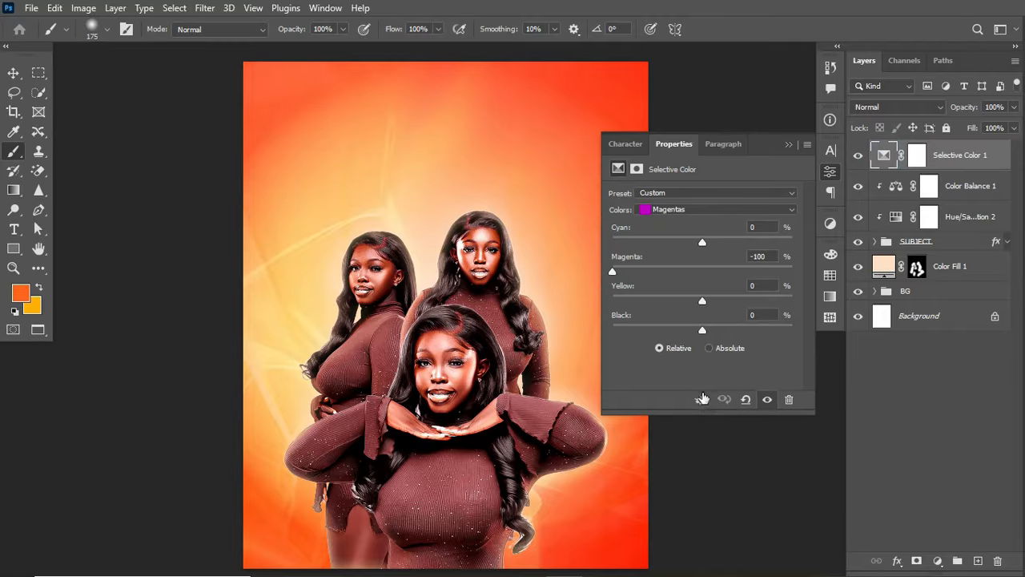
{"action": "left_click", "coordinate": [702, 399]}
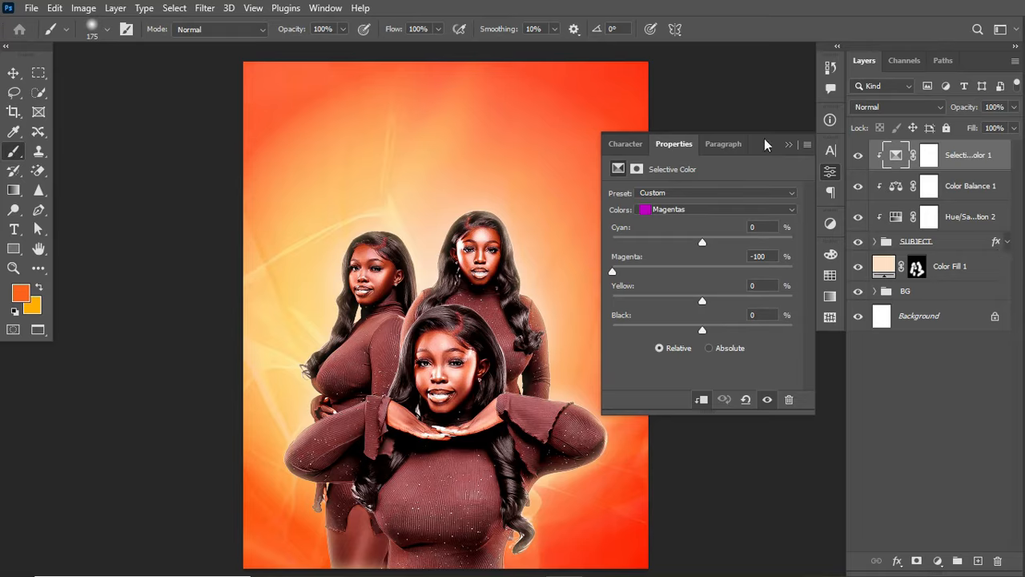
{"action": "left_click", "coordinate": [788, 144]}
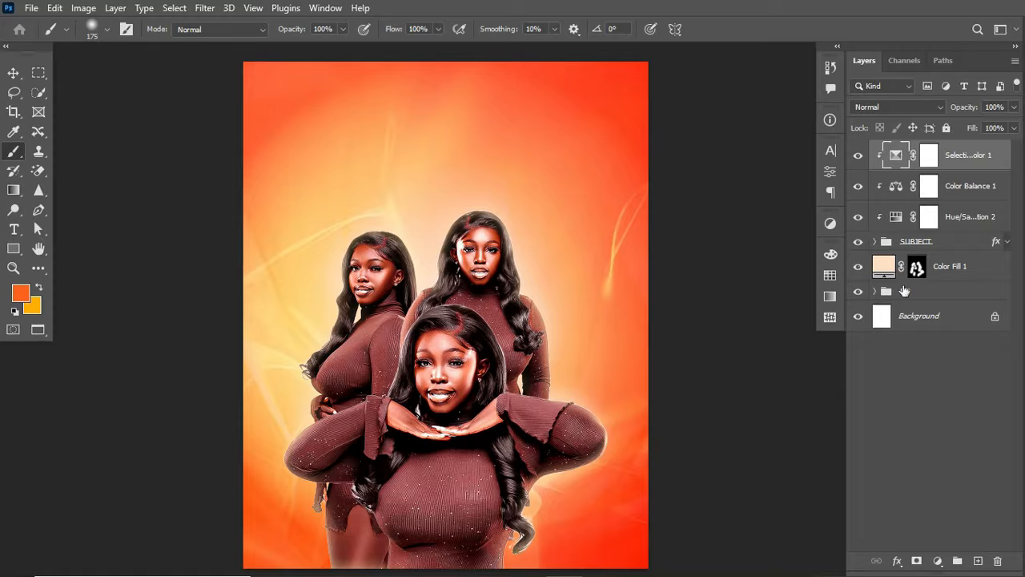
Add a new layer and set the Gradient tool to the Basics foreground-to-transparent preset with foreground color #ff631c.
{"action": "left_click", "coordinate": [978, 561]}
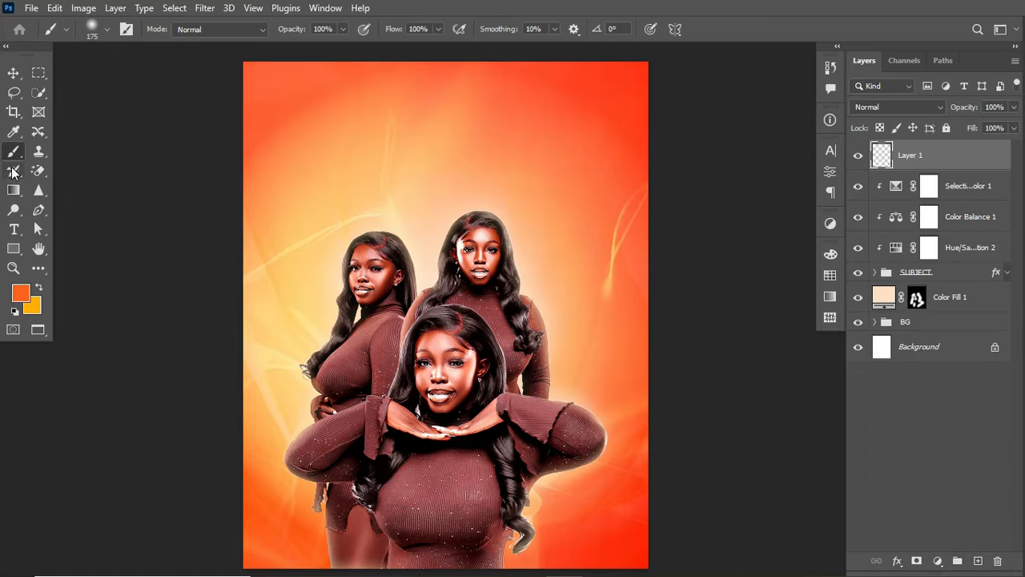
{"action": "left_click", "coordinate": [13, 190]}
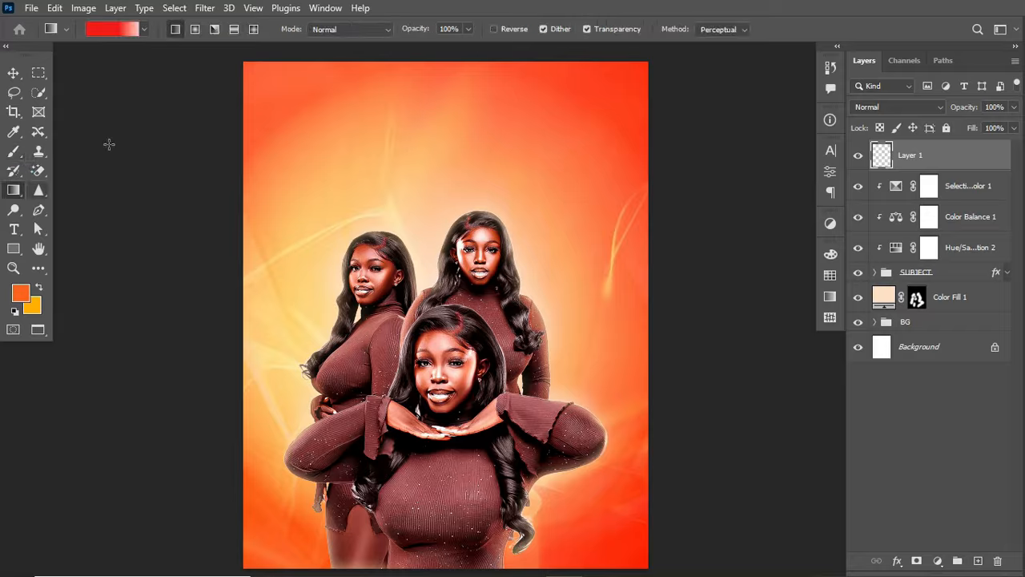
{"action": "left_click", "coordinate": [144, 32]}
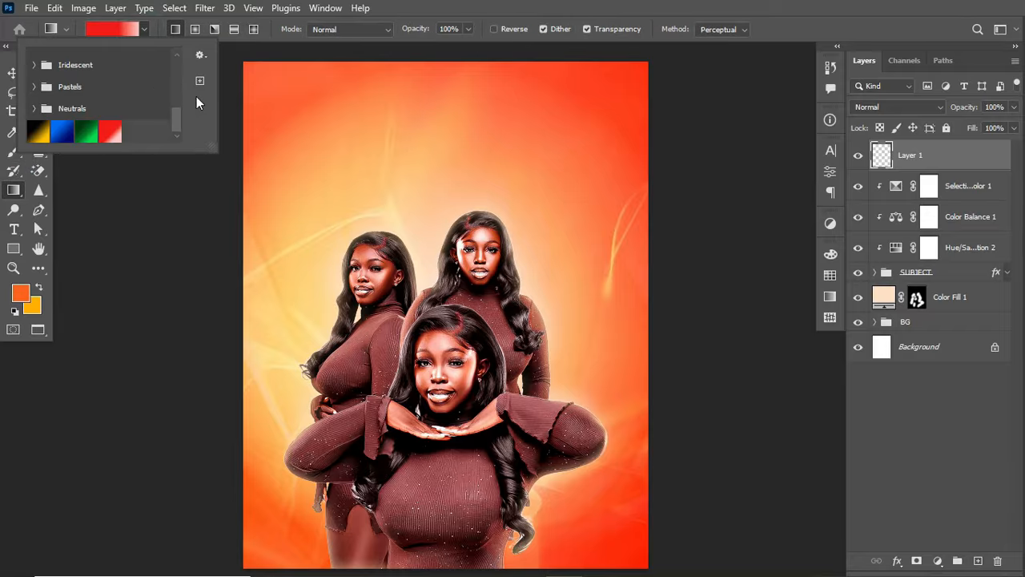
{"action": "left_click_drag", "start_coordinate": [176, 119], "coordinate": [178, 55]}
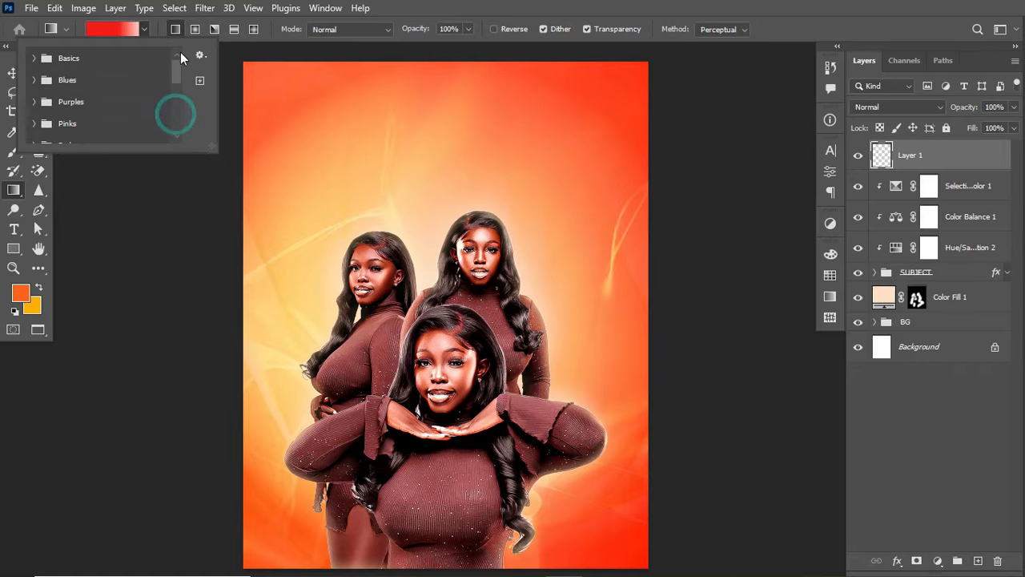
{"action": "left_click", "coordinate": [33, 59]}
{"action": "left_click", "coordinate": [77, 81]}
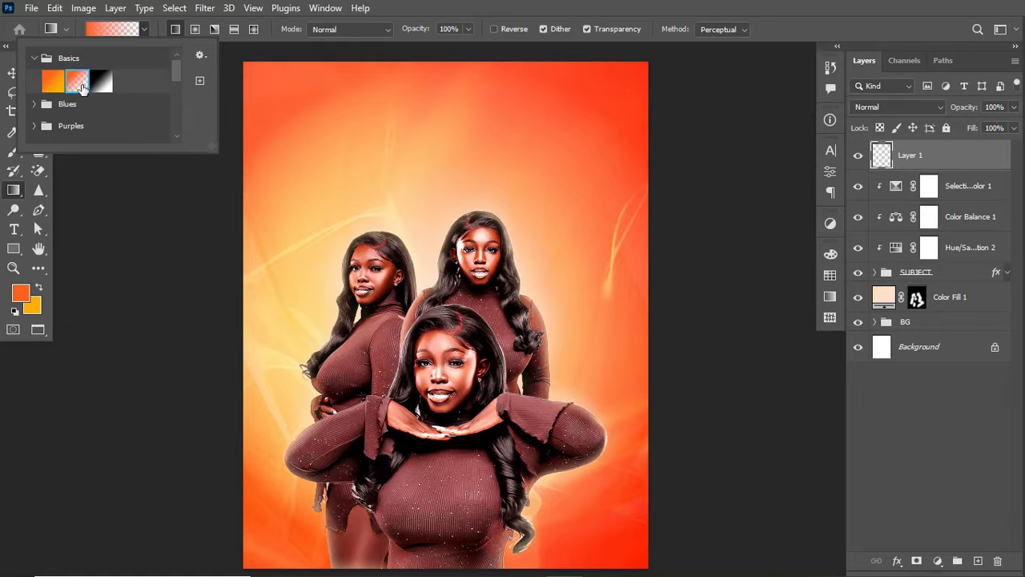
{"action": "left_click", "coordinate": [21, 293]}
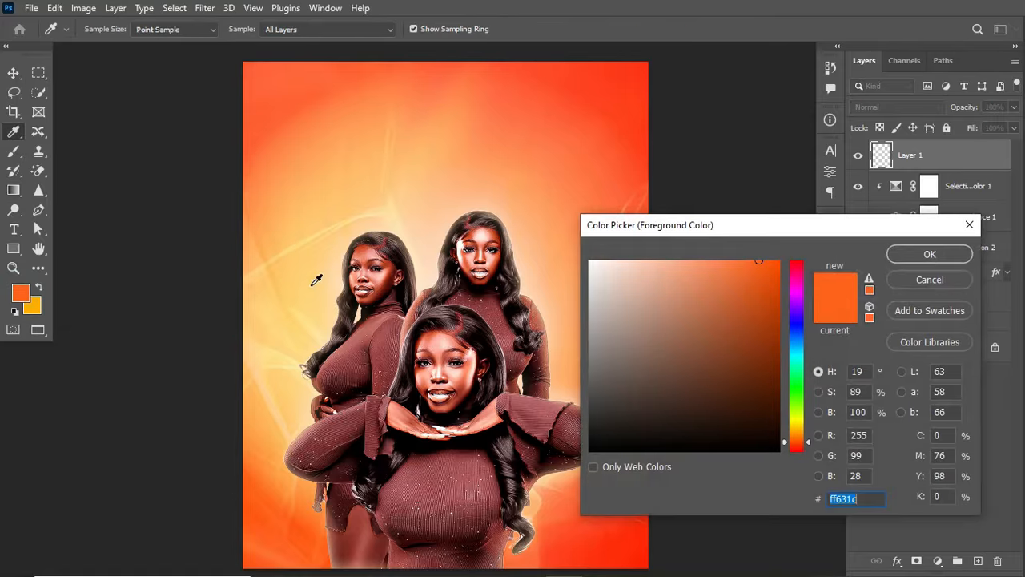
{"action": "left_click", "coordinate": [861, 502]}
{"action": "left_click", "coordinate": [930, 253]}
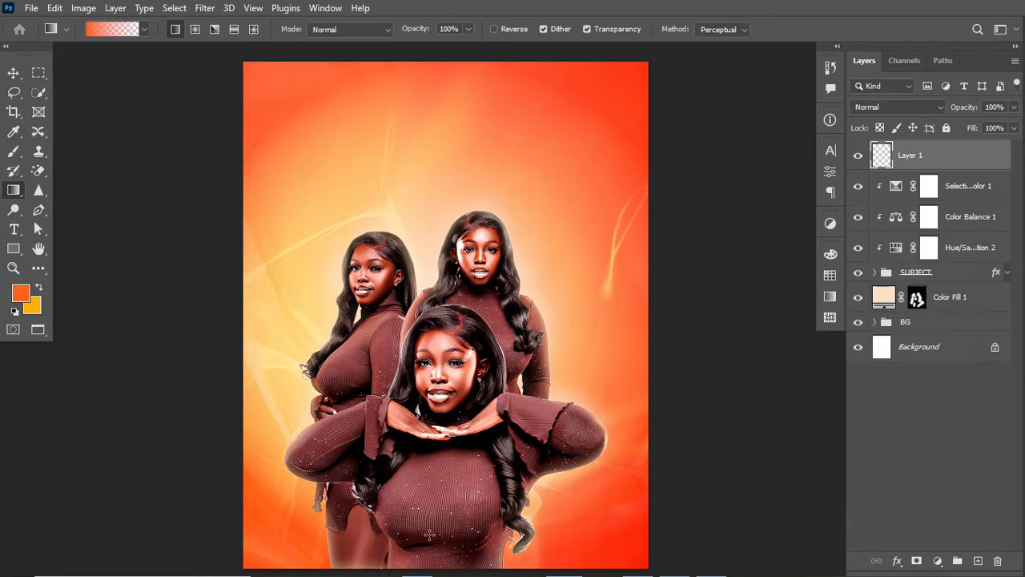
Draw an orange-to-transparent linear gradient upward from the flyer's bottom edge over the lower part of the portraits.
{"action": "left_click_drag", "start_coordinate": [434, 562], "coordinate": [445, 288]}
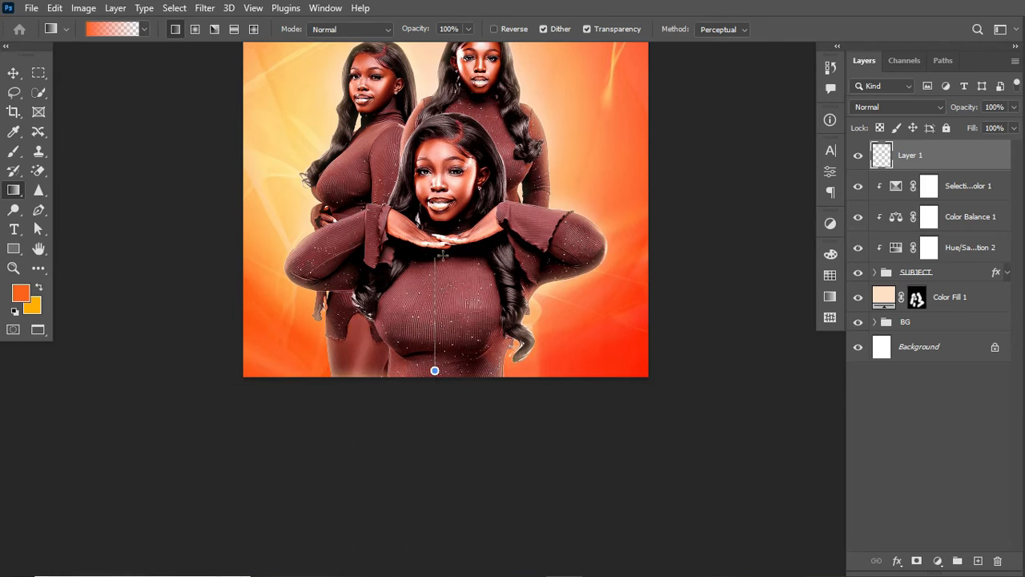
{"action": "left_click_drag", "start_coordinate": [440, 232], "coordinate": [453, 167]}
{"action": "key", "text": "ctrl+t"}
{"action": "key", "text": "Return"}
{"action": "key", "text": "g"}
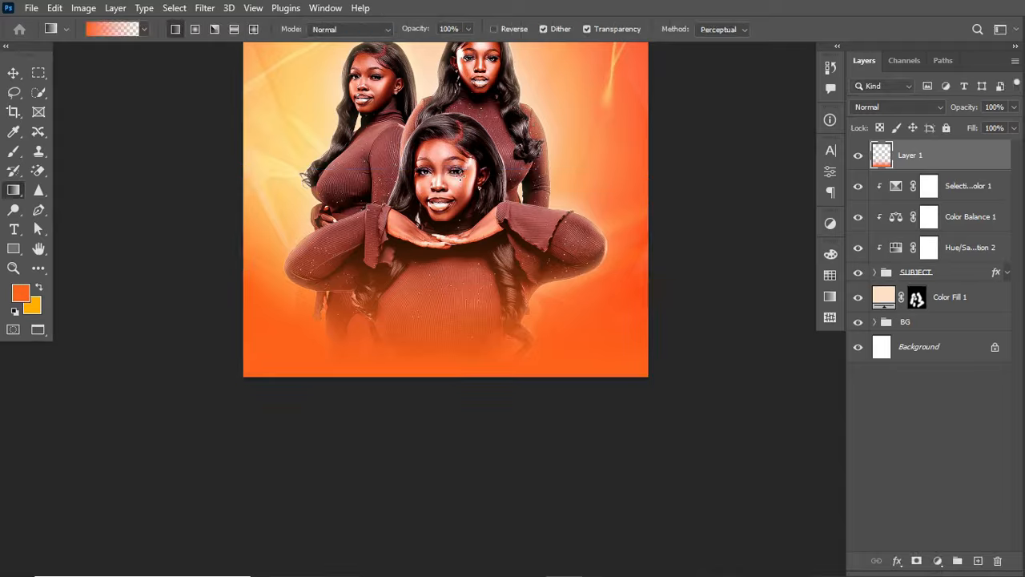
{"action": "scroll", "coordinate": [461, 185], "scroll_direction": "up", "scroll_amount": 5}
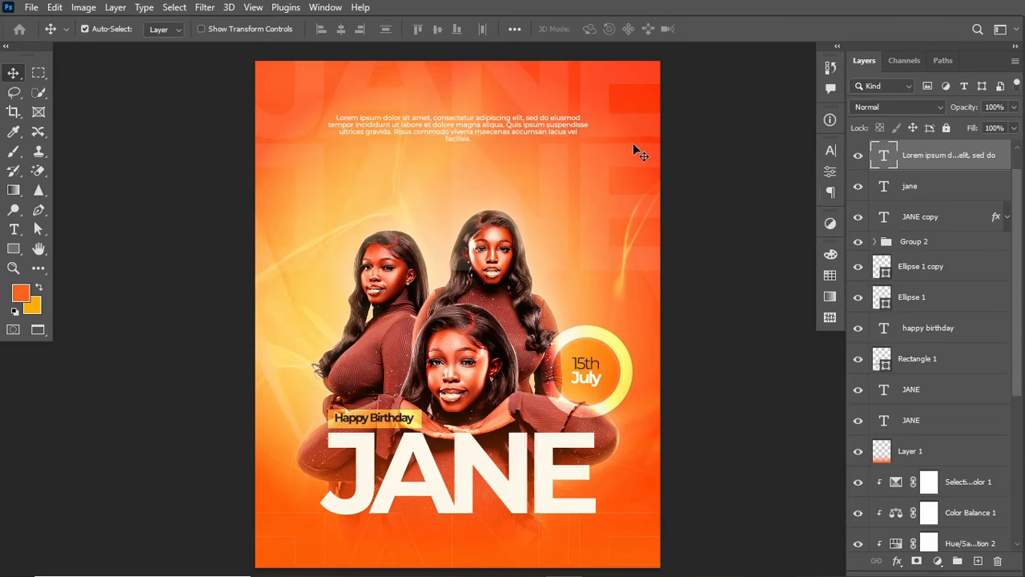
{"action": "key", "text": "t"}
{"action": "left_click", "coordinate": [394, 122]}
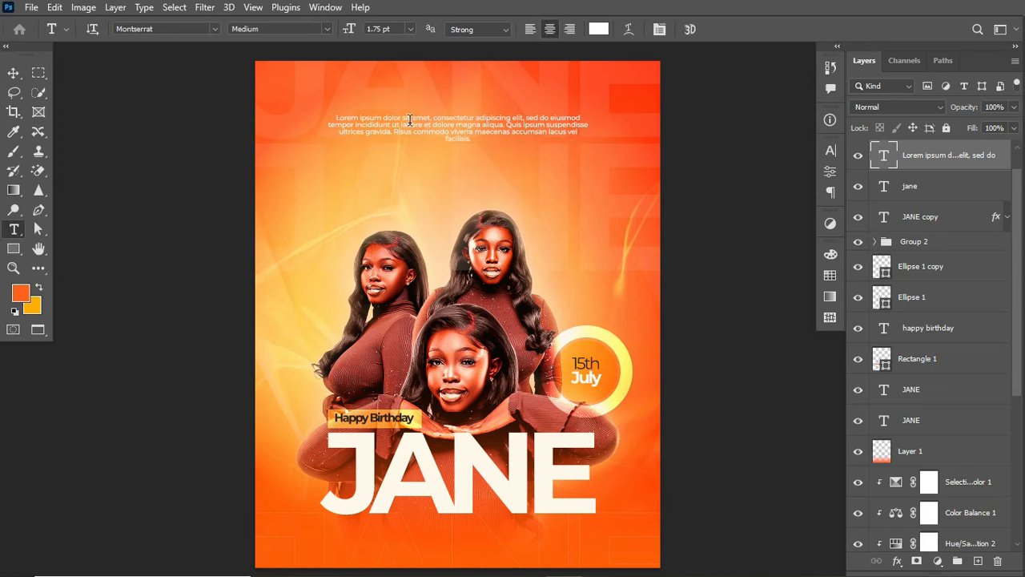
{"action": "left_click", "coordinate": [407, 126]}
{"action": "key", "text": "ctrl+Return"}
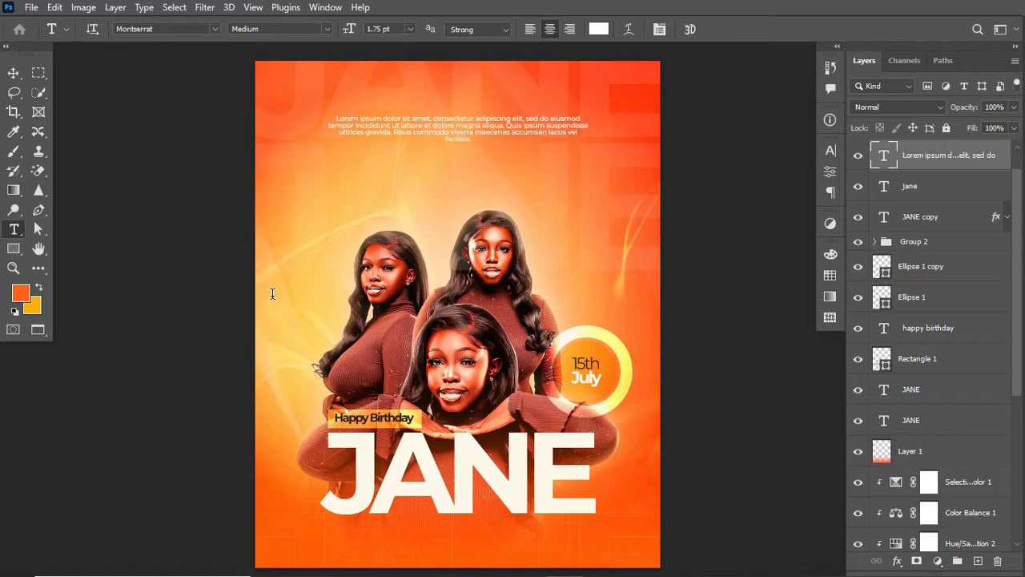
{"action": "left_click_drag", "start_coordinate": [267, 315], "coordinate": [307, 338]}
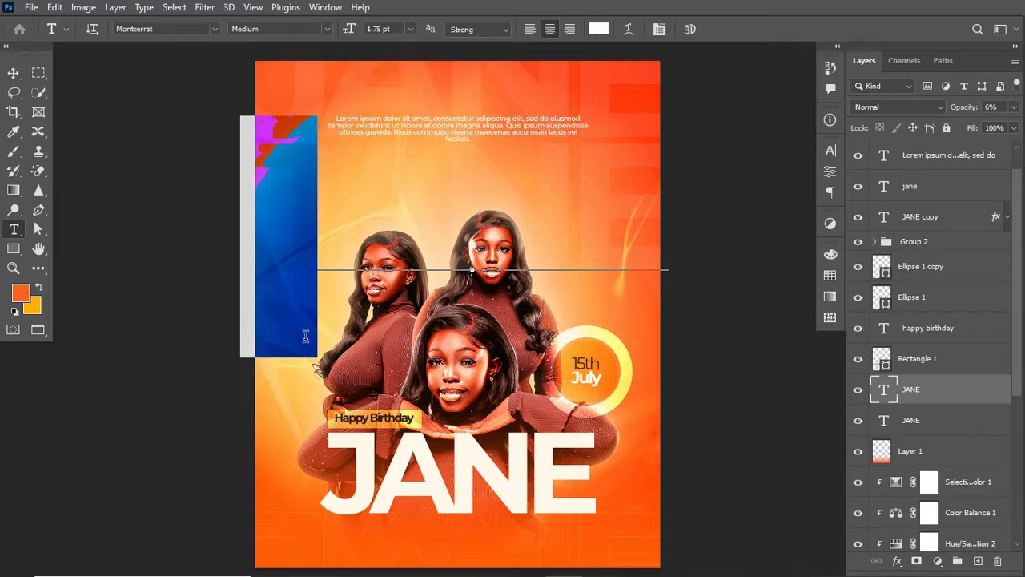
{"action": "key", "text": "ctrl+Return"}
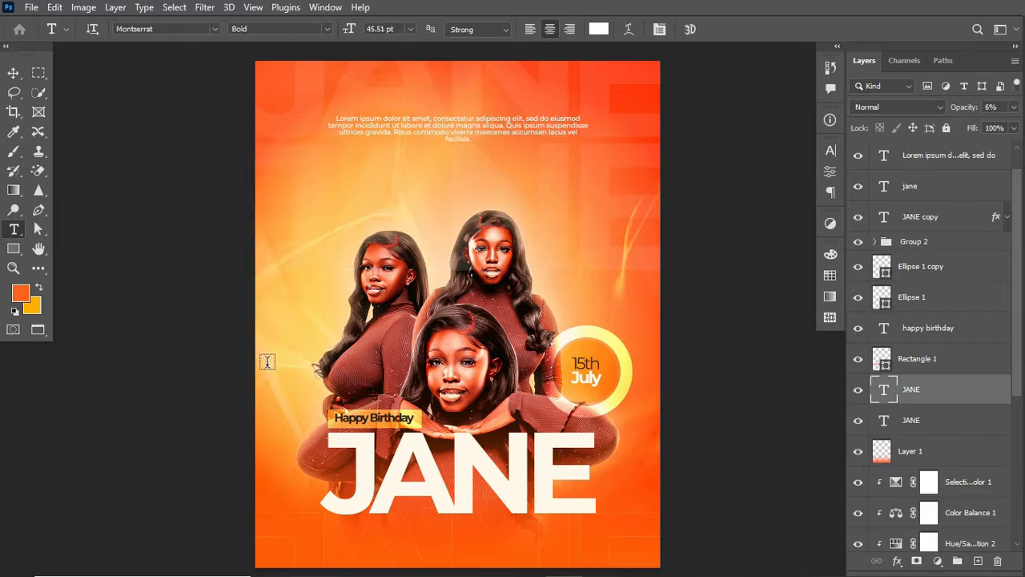
Create a paragraph text box with Lorem ipsum placeholder text across the front portrait and set its font size to 2 pt.
{"action": "left_click_drag", "start_coordinate": [267, 362], "coordinate": [540, 432]}
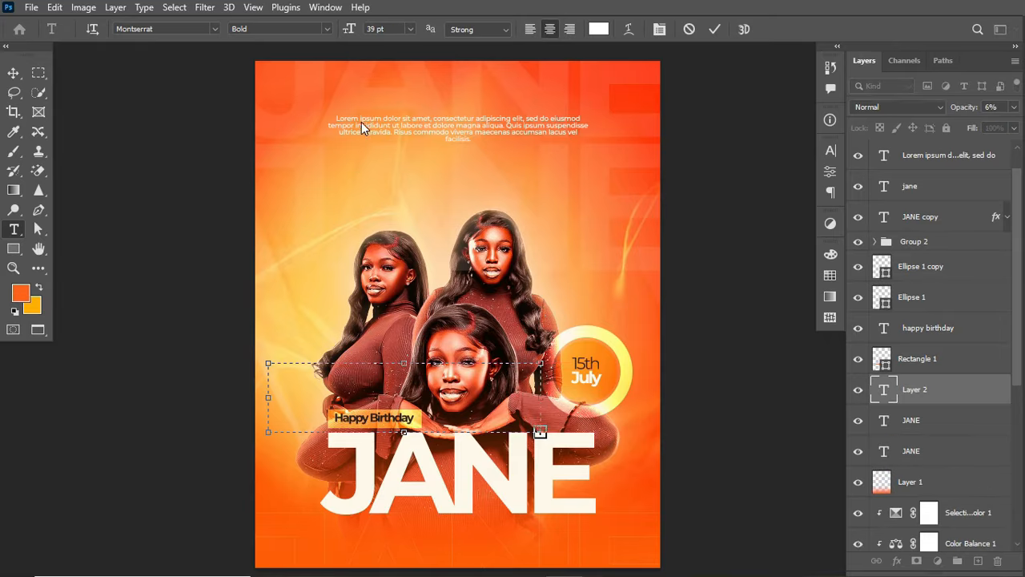
{"action": "left_click_drag", "start_coordinate": [352, 30], "coordinate": [328, 36]}
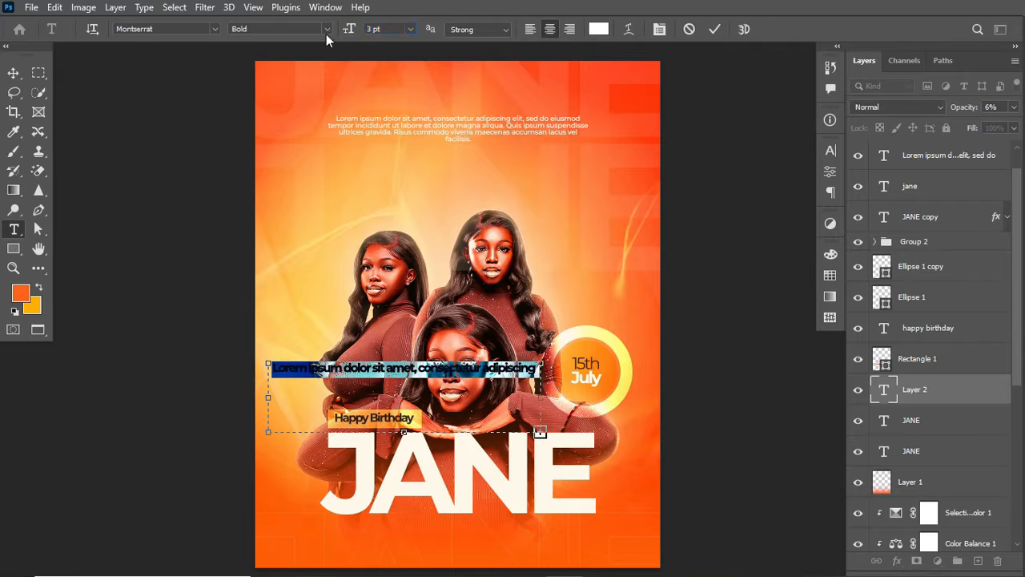
{"action": "left_click", "coordinate": [326, 32]}
{"action": "left_click", "coordinate": [343, 29]}
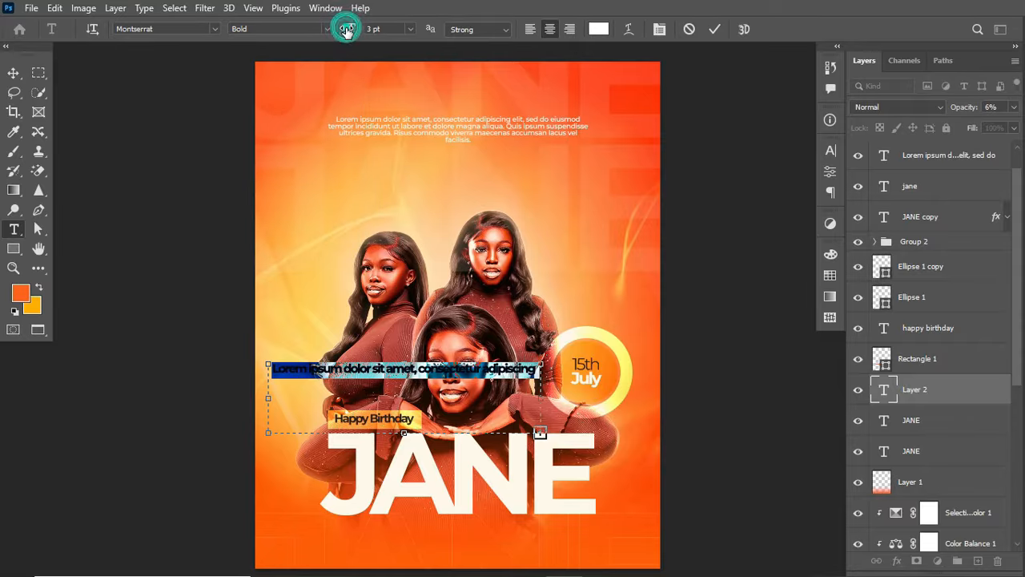
{"action": "left_click_drag", "start_coordinate": [345, 29], "coordinate": [347, 30]}
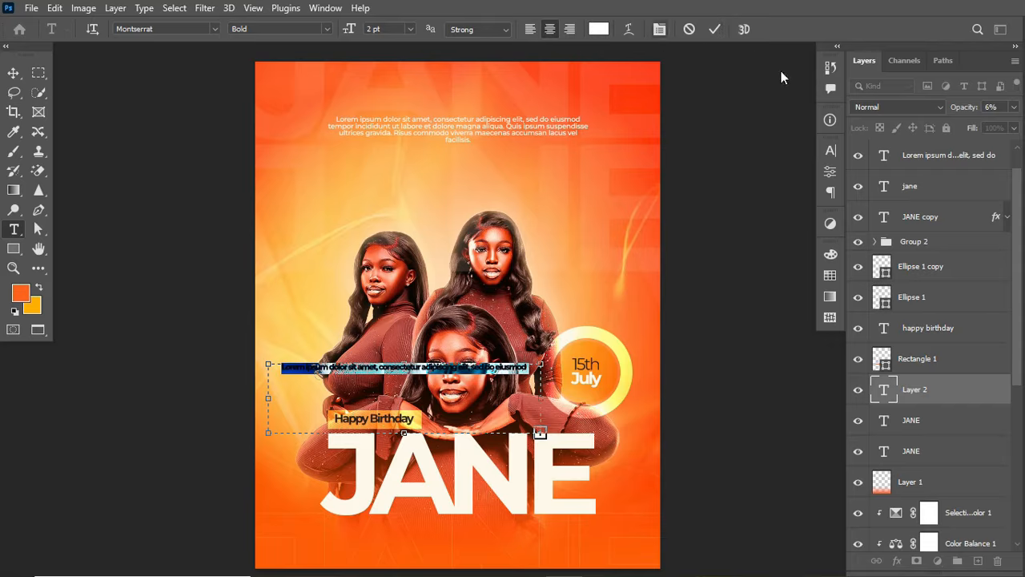
Set the new placeholder paragraph's leading to 2 pt and its tracking to 0 in the character settings.
{"action": "left_click", "coordinate": [830, 153]}
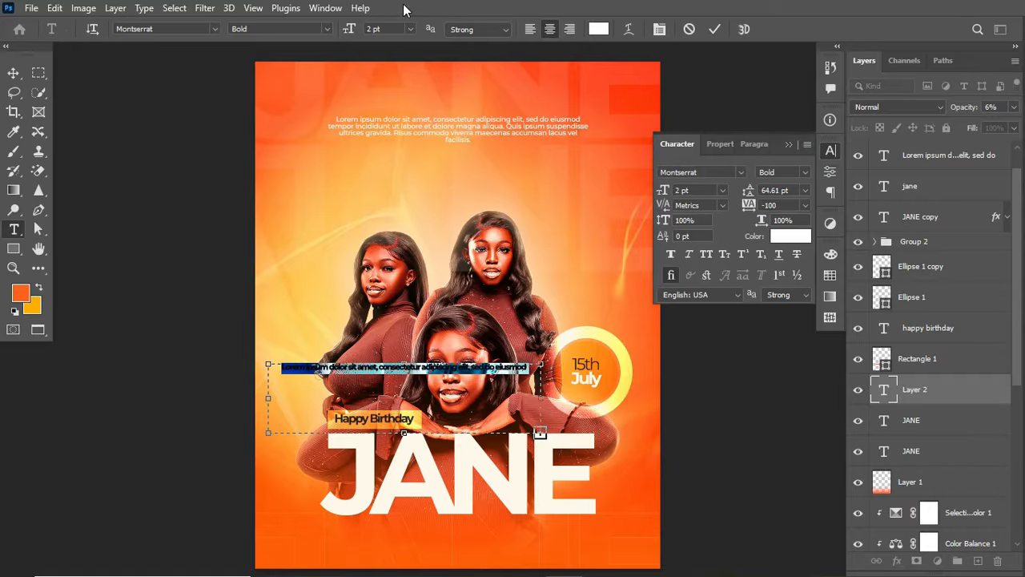
{"action": "left_click", "coordinate": [325, 9]}
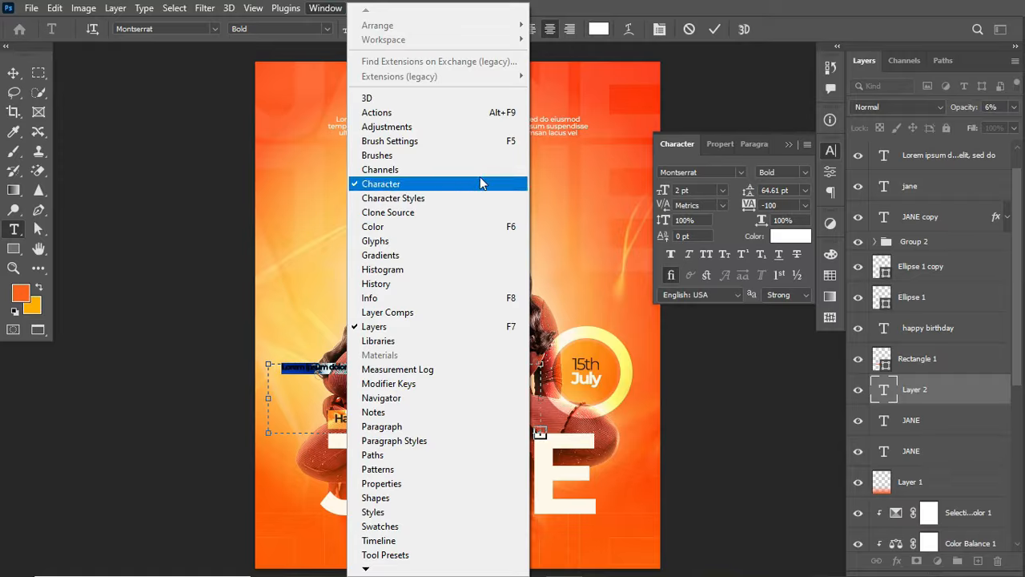
{"action": "left_click_drag", "start_coordinate": [749, 191], "coordinate": [735, 200]}
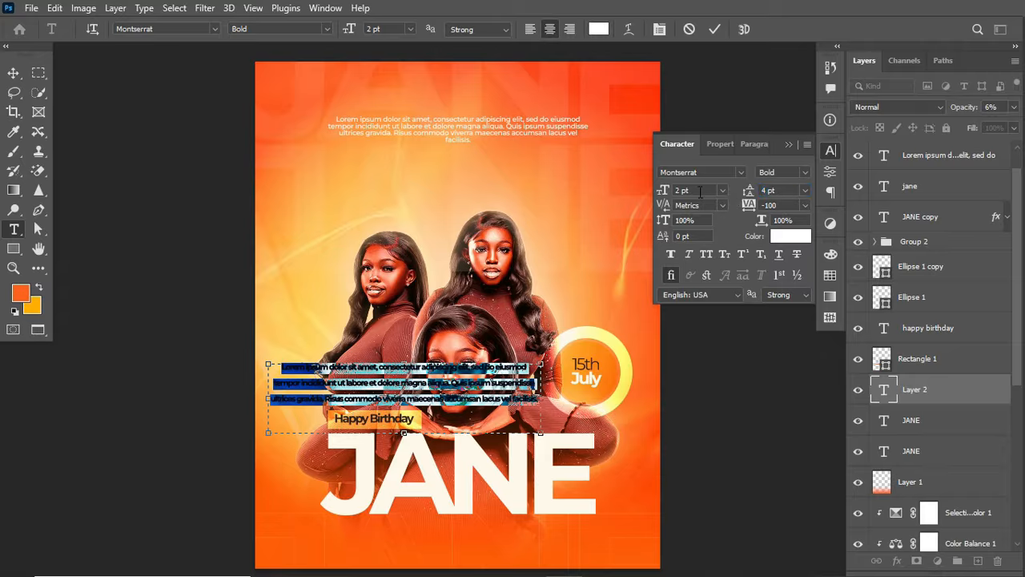
{"action": "left_click", "coordinate": [715, 30]}
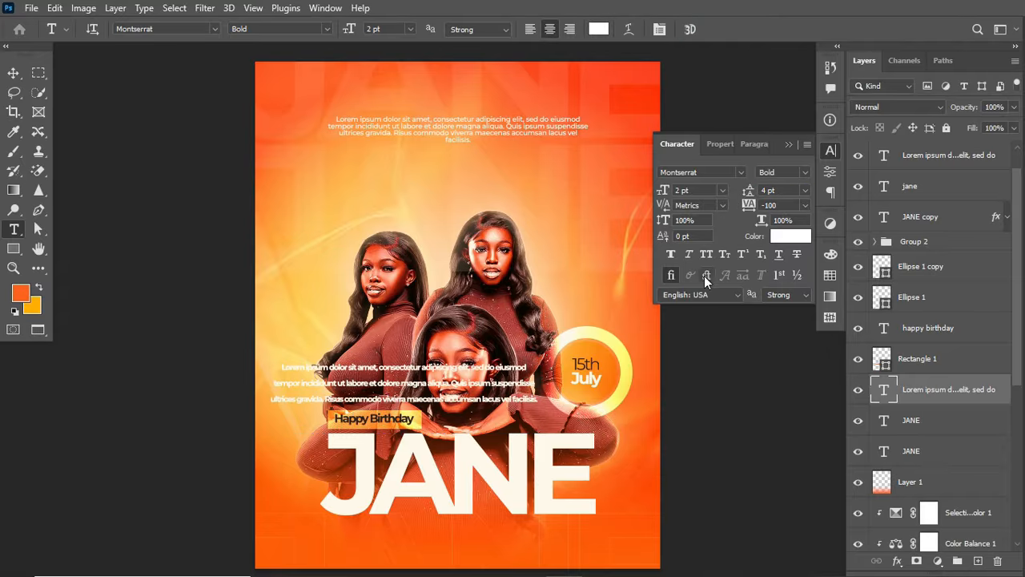
{"action": "left_click", "coordinate": [748, 195]}
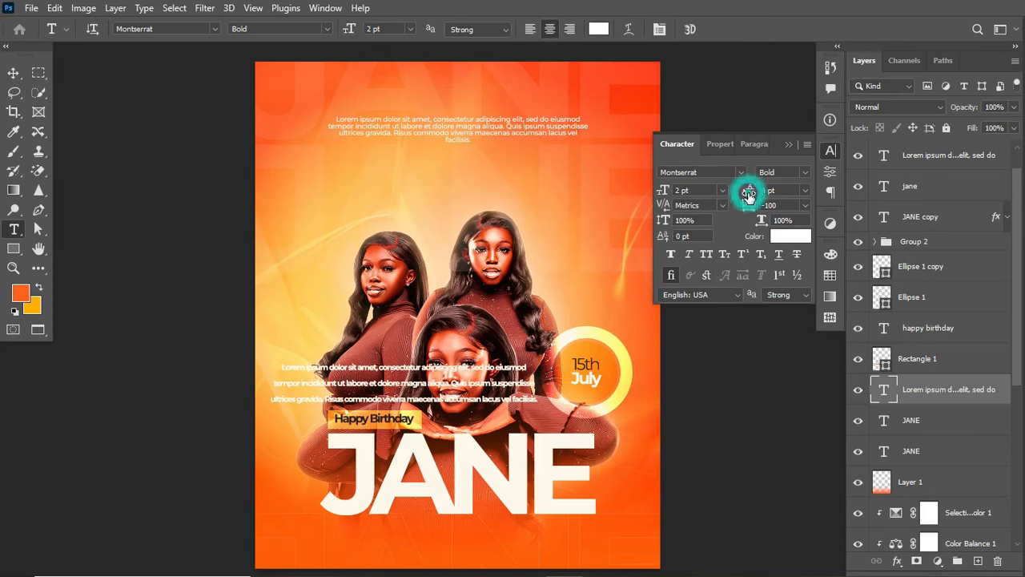
{"action": "left_click_drag", "start_coordinate": [748, 194], "coordinate": [750, 206]}
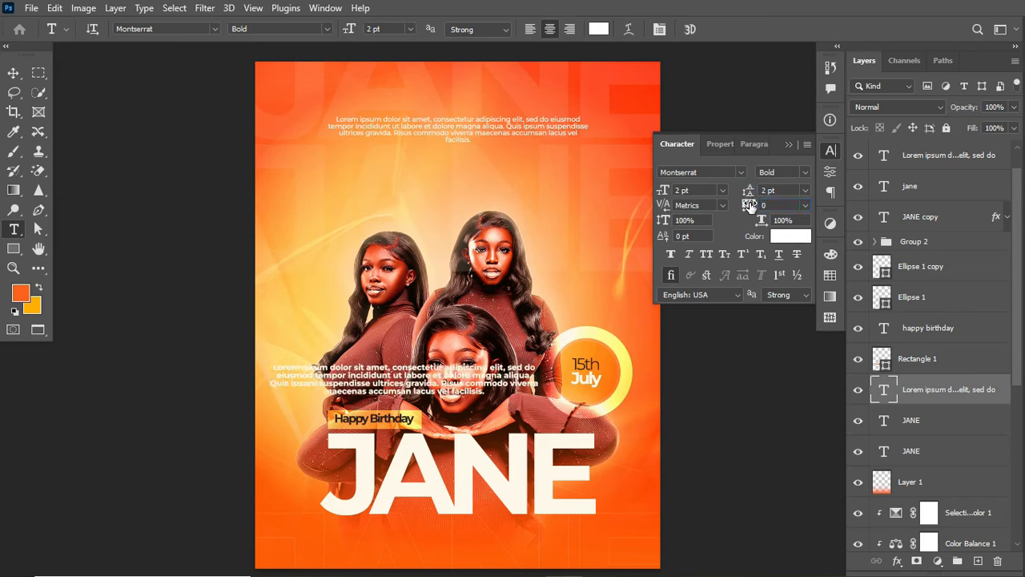
Delete the new placeholder paragraph layer lying over the front portrait.
{"action": "left_click", "coordinate": [789, 145]}
{"action": "key", "text": "Delete"}
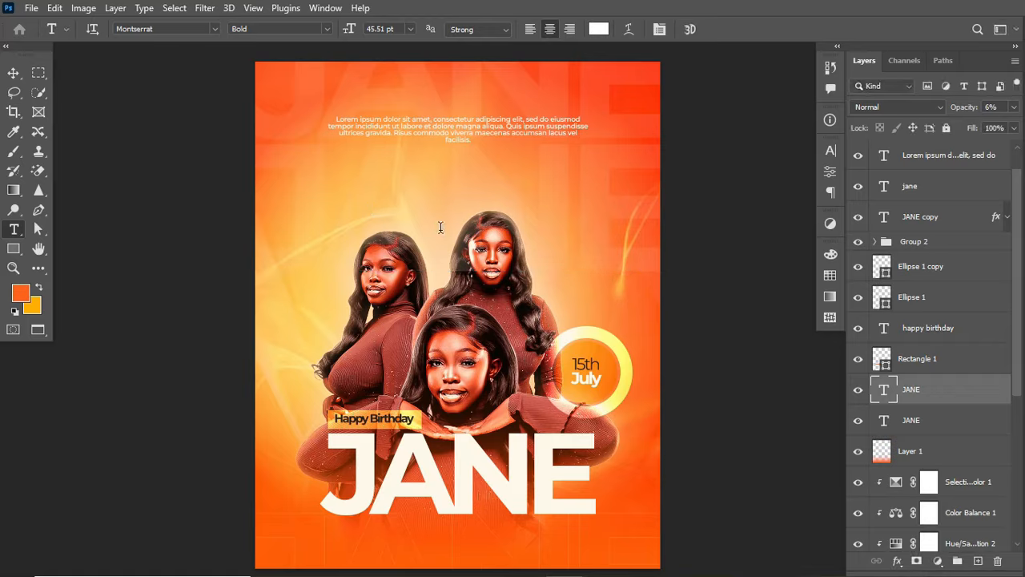
{"action": "left_click", "coordinate": [336, 188]}
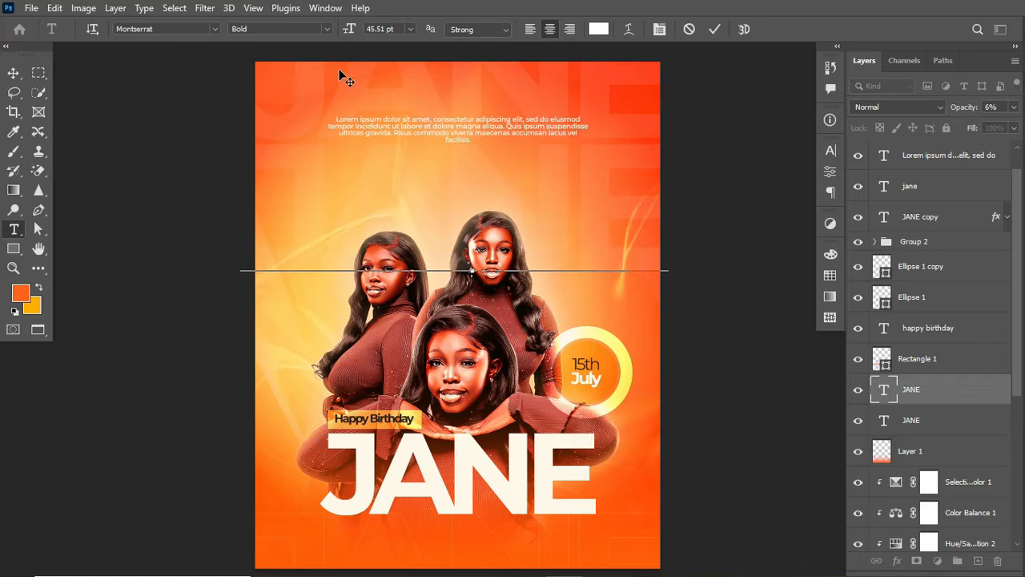
{"action": "key", "text": "Escape"}
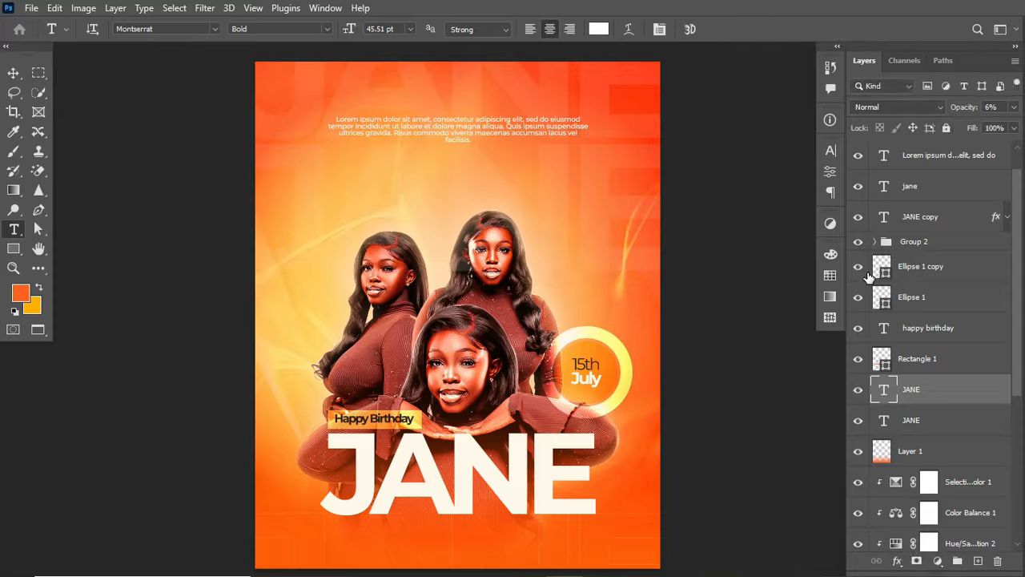
Examine the character settings, opacity and visibility of the two faint oversized JANE text layers in the upper background.
{"action": "left_click", "coordinate": [831, 150]}
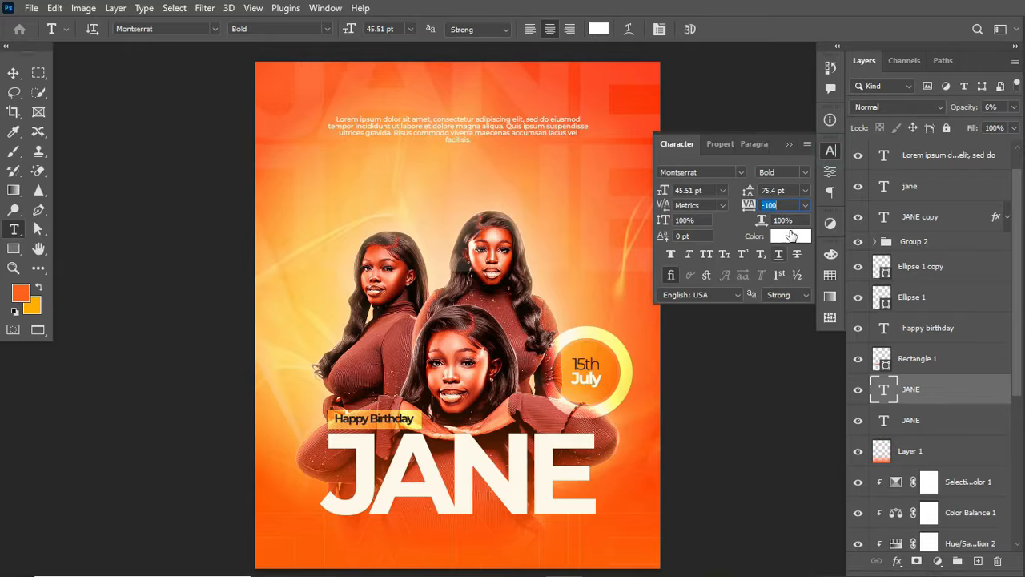
{"action": "left_click", "coordinate": [990, 108]}
{"action": "left_click", "coordinate": [857, 389]}
{"action": "left_click", "coordinate": [856, 390]}
{"action": "left_click_drag", "start_coordinate": [961, 108], "coordinate": [1024, 118]}
{"action": "left_click", "coordinate": [857, 420]}
{"action": "left_click", "coordinate": [858, 420]}
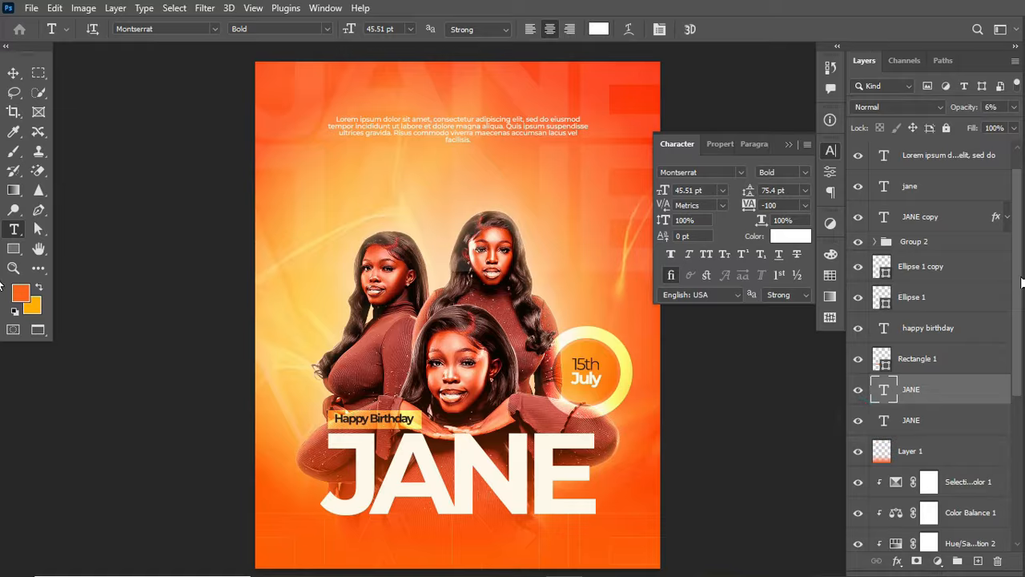
Try a 93% opacity on the faint JANE text along the flyer's top edge and undo the change.
{"action": "left_click", "coordinate": [963, 419]}
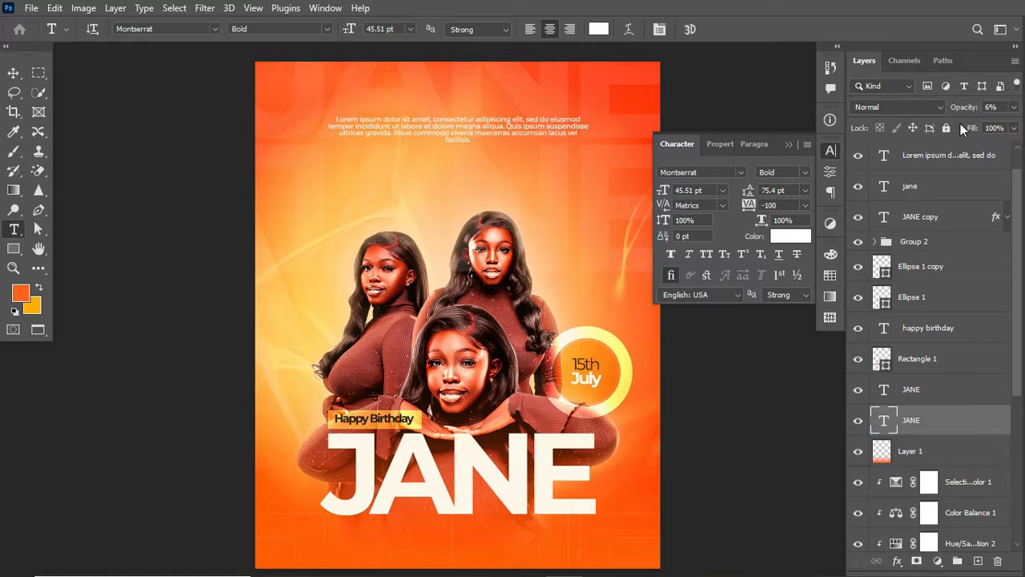
{"action": "left_click_drag", "start_coordinate": [959, 110], "coordinate": [1, 149]}
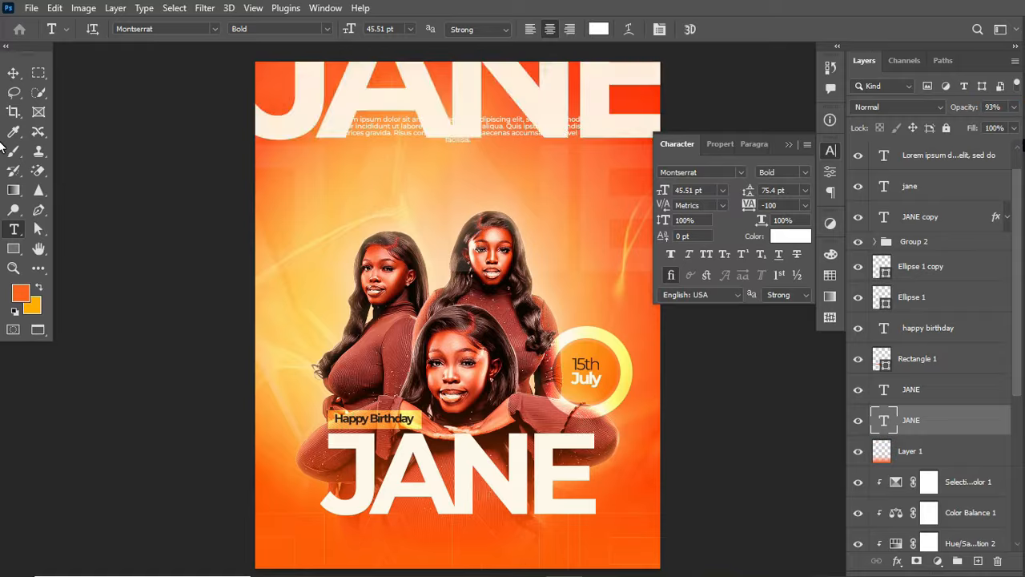
{"action": "key", "text": "ctrl+z"}
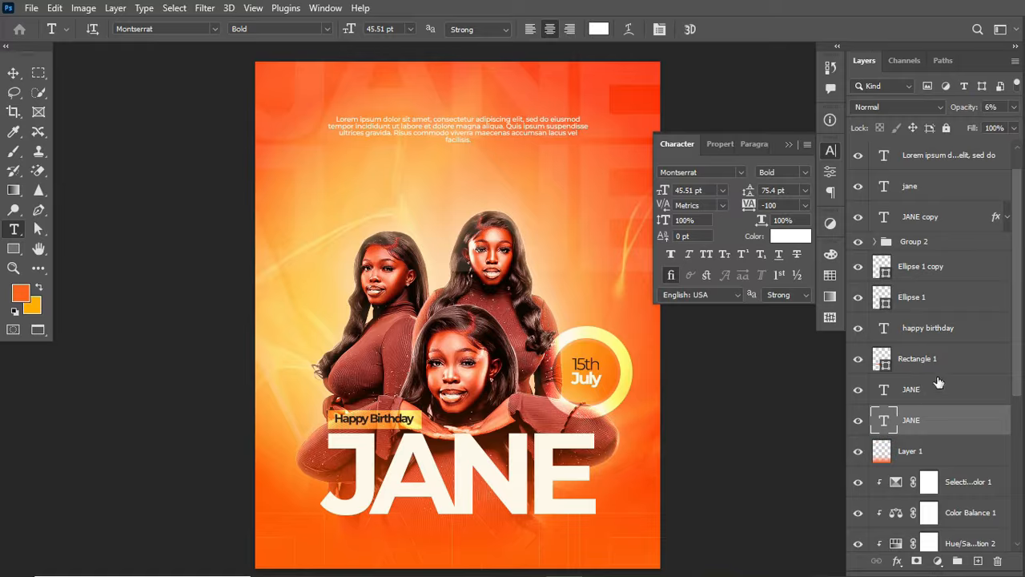
Try a 71% fill on the outlined JANE text at the flyer's bottom edge and set the fill back to 0%.
{"action": "left_click", "coordinate": [415, 548]}
{"action": "key", "text": "ctrl+Return"}
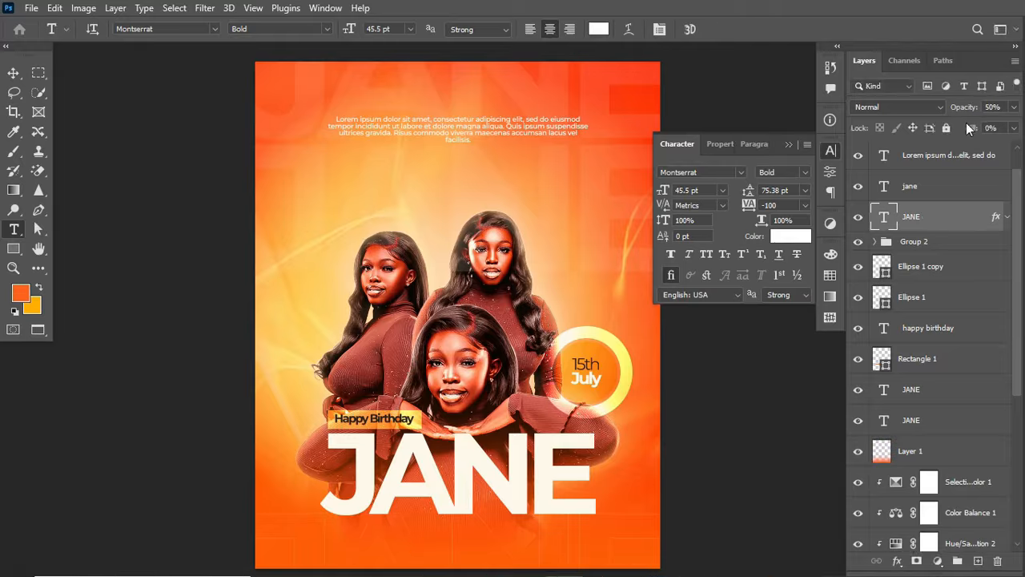
{"action": "left_click_drag", "start_coordinate": [971, 128], "coordinate": [1, 140]}
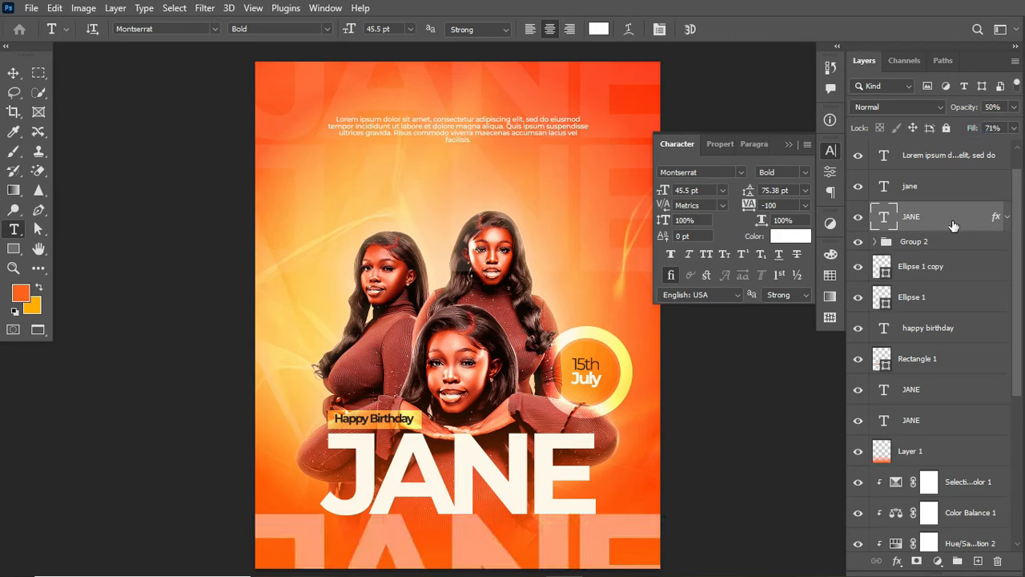
{"action": "type", "text": "0"}
{"action": "key", "text": "Return"}
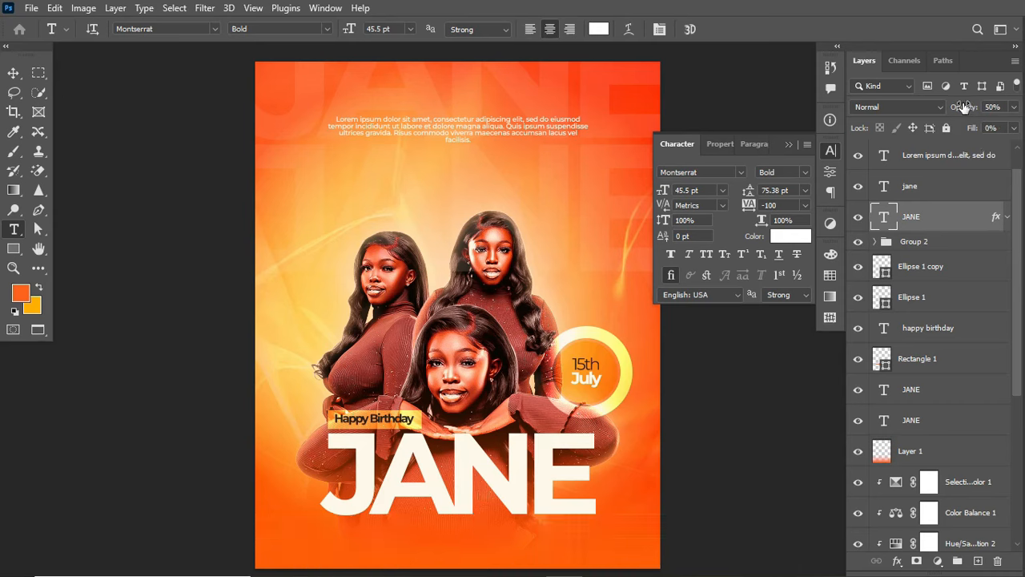
Examine the opacity, stroke settings and visibility of the outlined JANE text at the flyer's bottom edge.
{"action": "left_click_drag", "start_coordinate": [963, 106], "coordinate": [1022, 112]}
{"action": "key", "text": "ctrl+z"}
{"action": "double_click", "coordinate": [962, 217]}
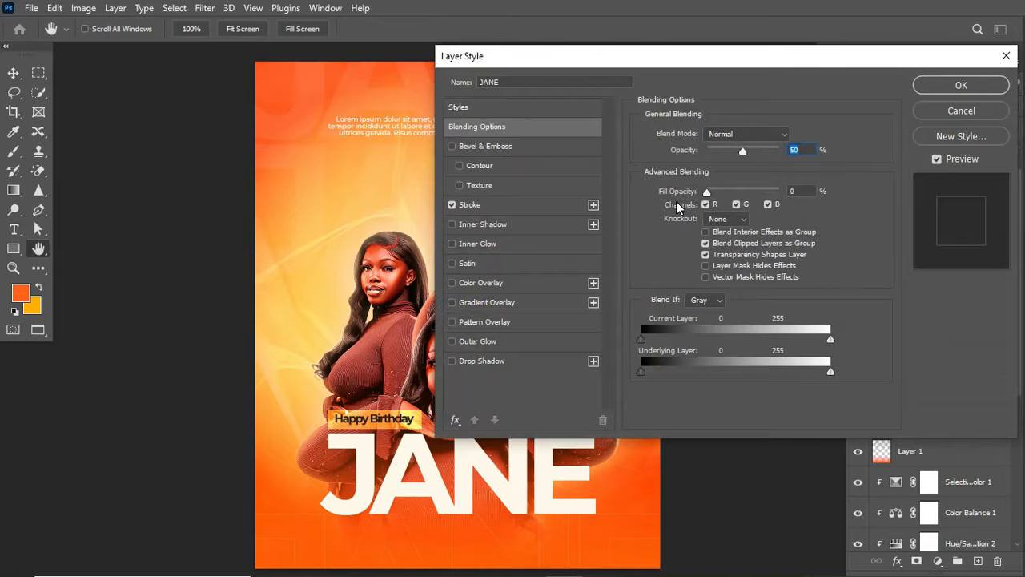
{"action": "left_click", "coordinate": [471, 207]}
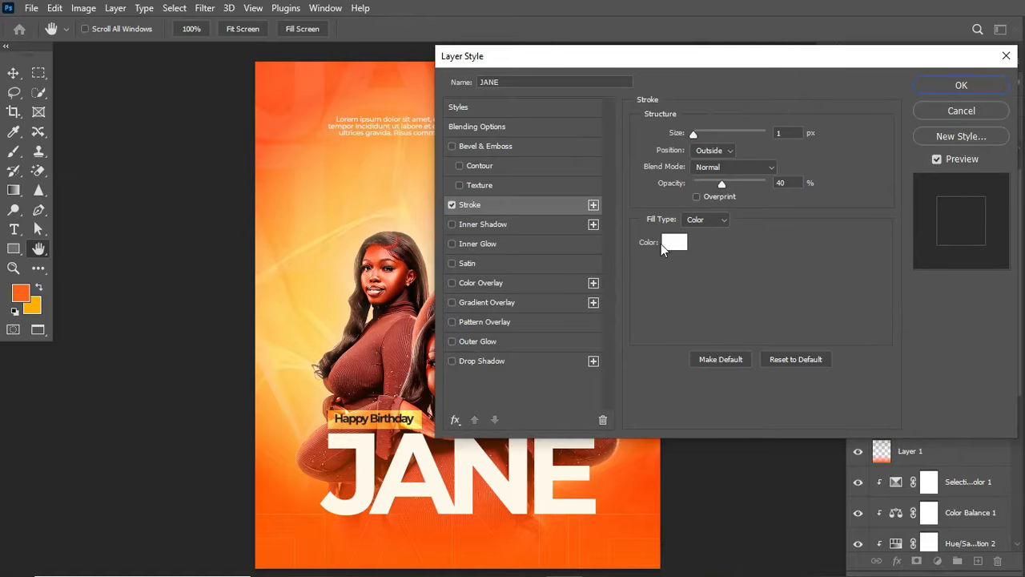
{"action": "left_click", "coordinate": [961, 85]}
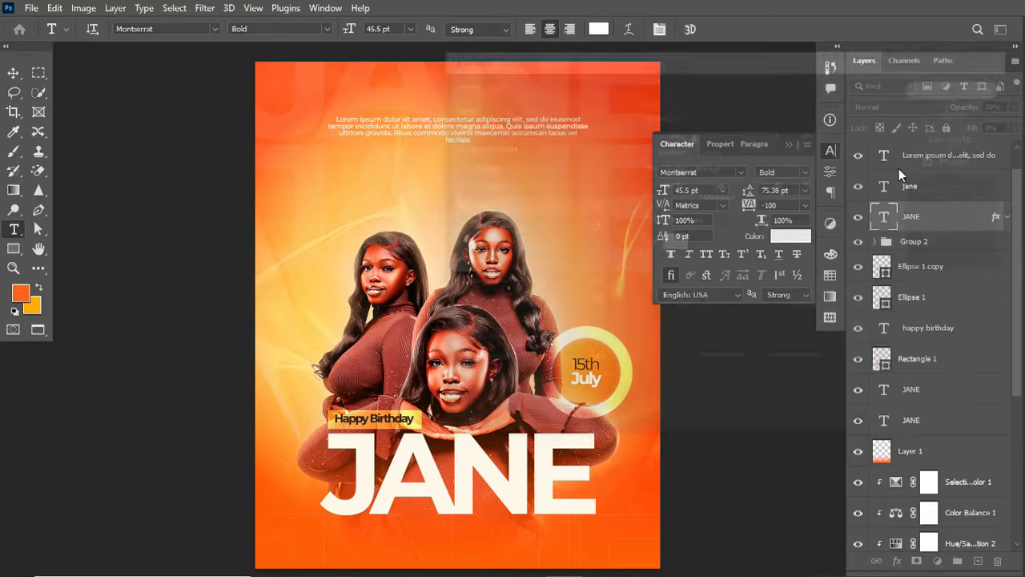
{"action": "left_click", "coordinate": [857, 221]}
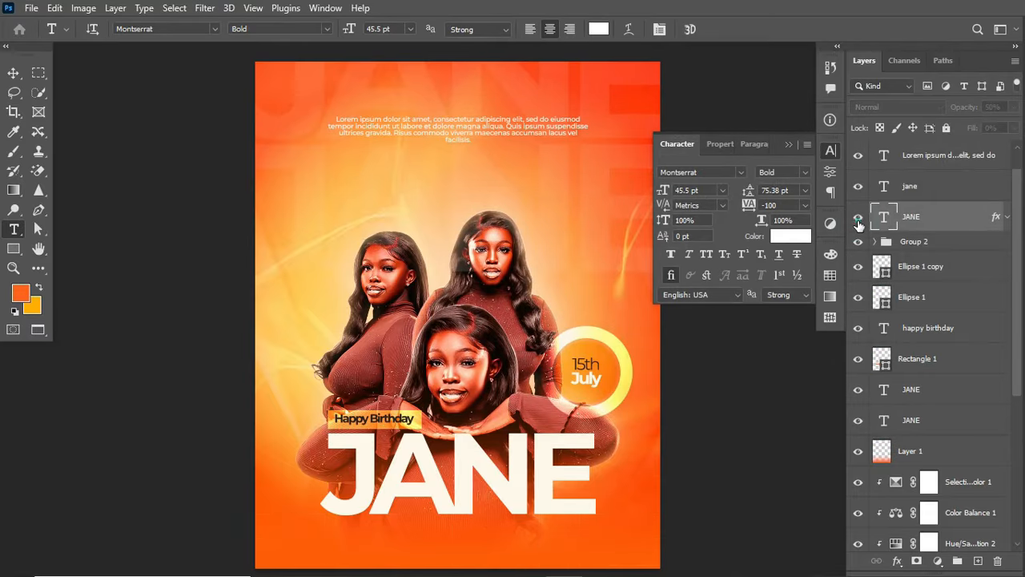
{"action": "left_click", "coordinate": [857, 221]}
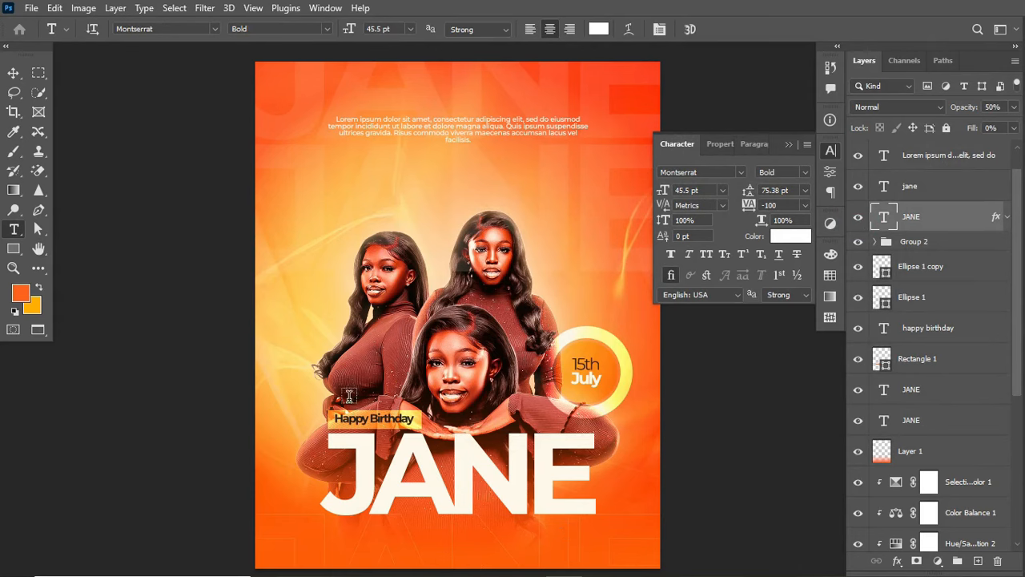
Inspect the fill colour of the rectangle behind the Happy Birthday text.
{"action": "left_click", "coordinate": [15, 251]}
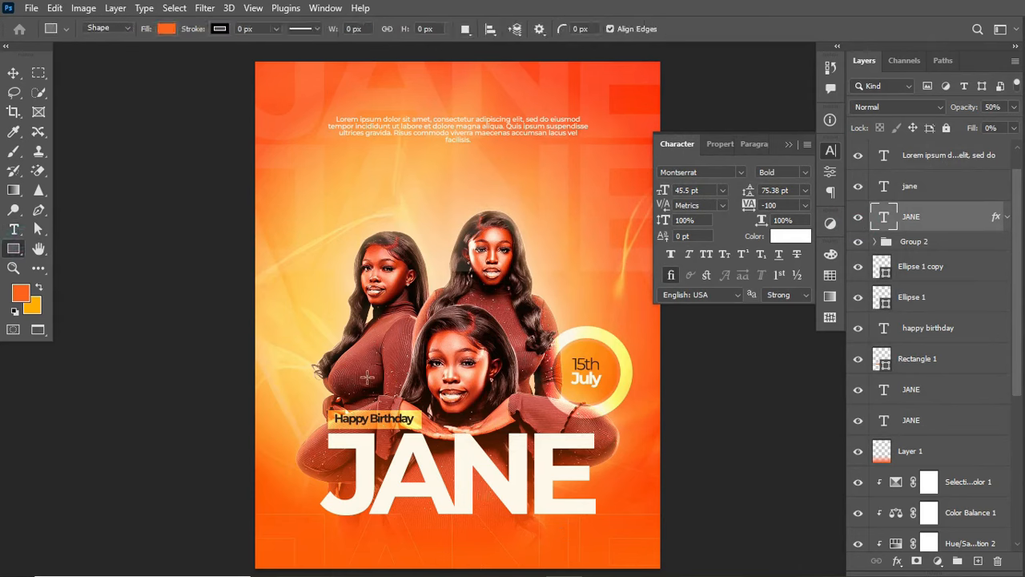
{"action": "left_click", "coordinate": [417, 414]}
{"action": "left_click", "coordinate": [905, 361]}
{"action": "left_click", "coordinate": [937, 359]}
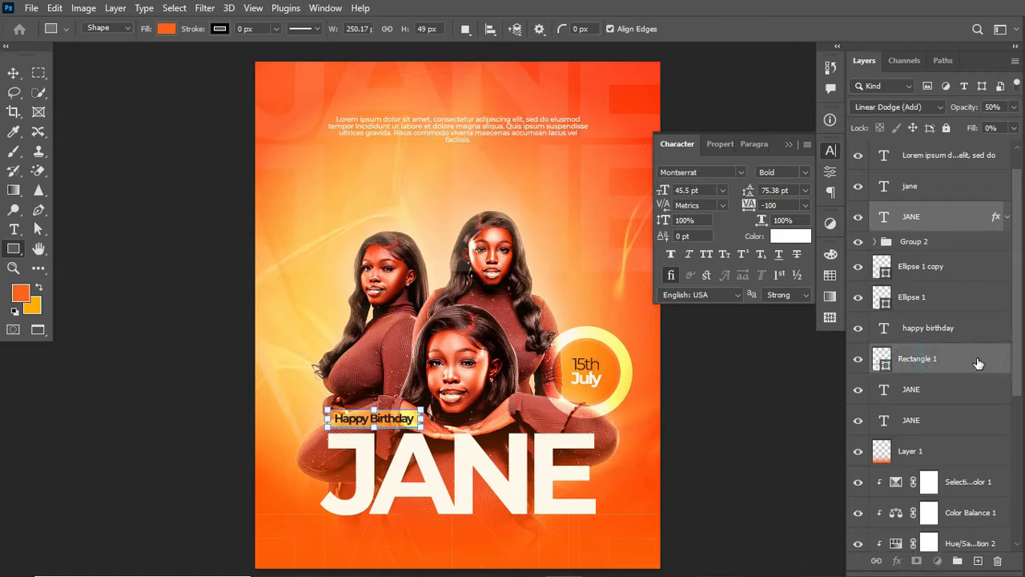
{"action": "double_click", "coordinate": [886, 363]}
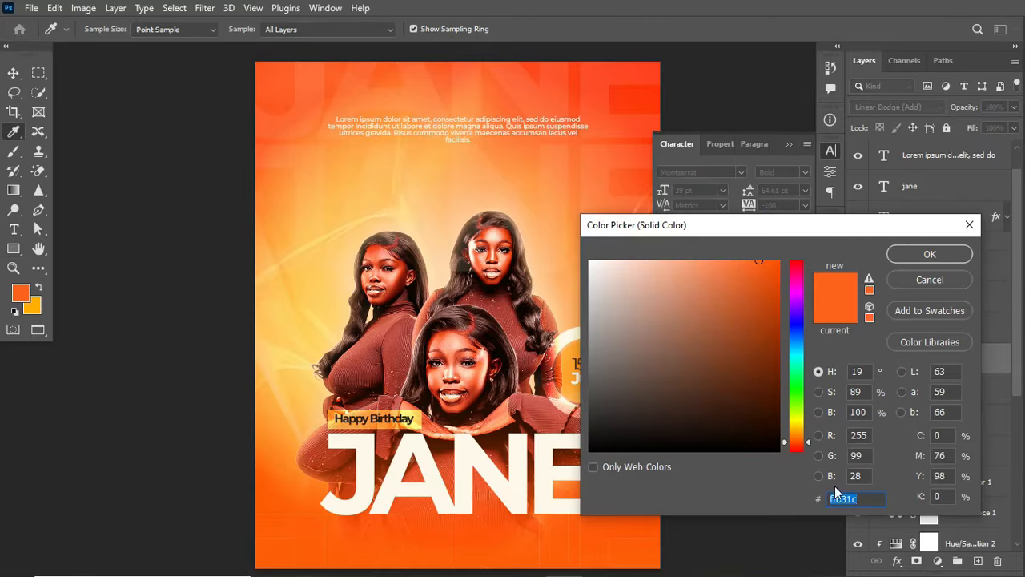
{"action": "left_click", "coordinate": [871, 498]}
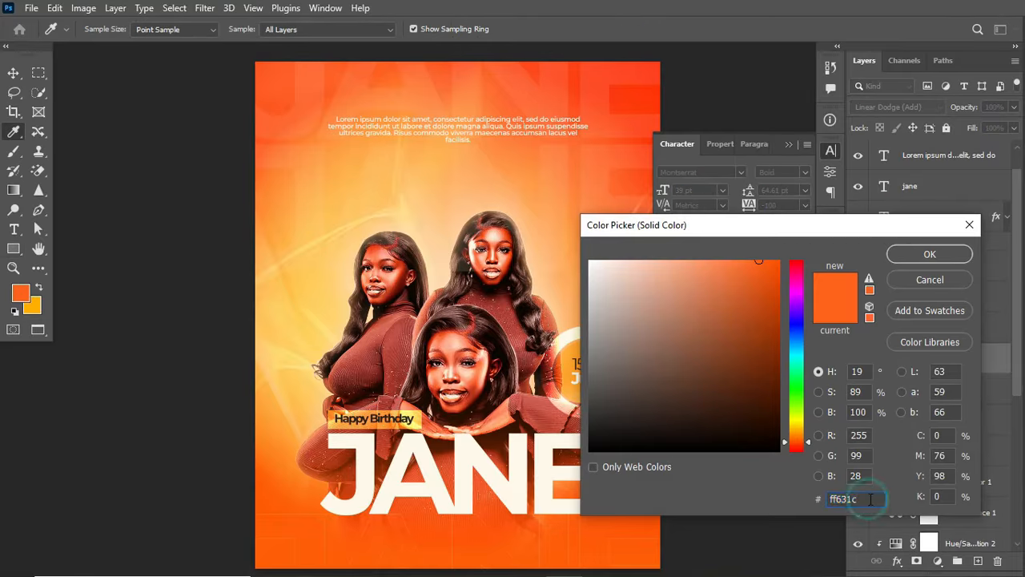
{"action": "left_click", "coordinate": [936, 254]}
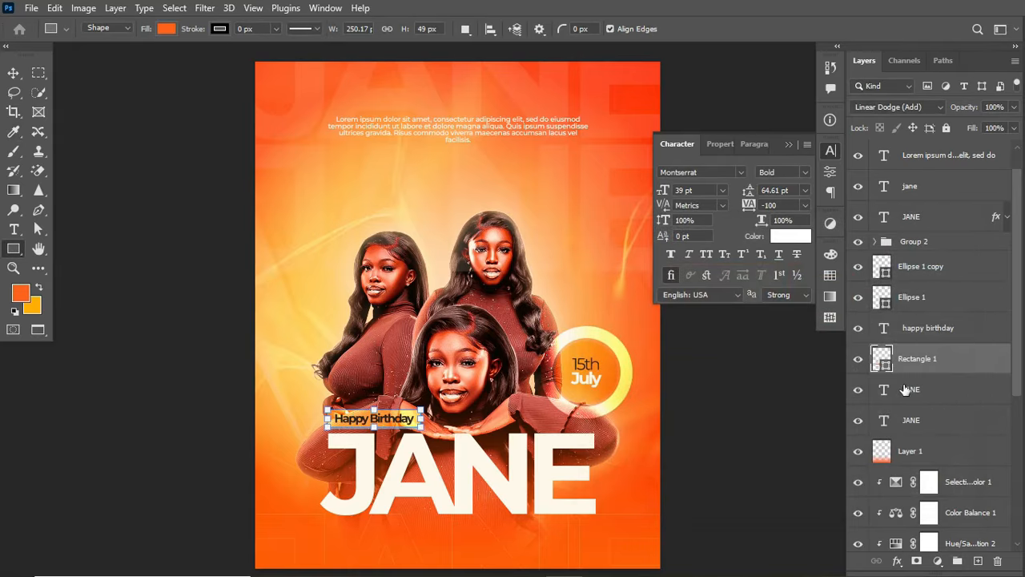
Compare Normal and Linear Dodge (Add) blending on the Happy Birthday rectangle, ending on Linear Dodge (Add).
{"action": "left_click", "coordinate": [927, 110]}
{"action": "left_click", "coordinate": [877, 114]}
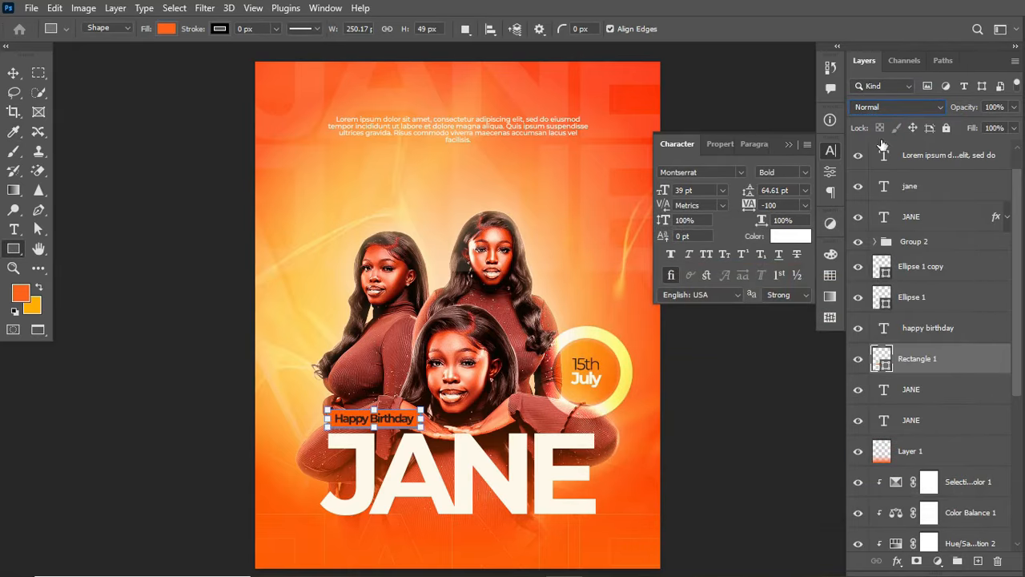
{"action": "left_click", "coordinate": [926, 110]}
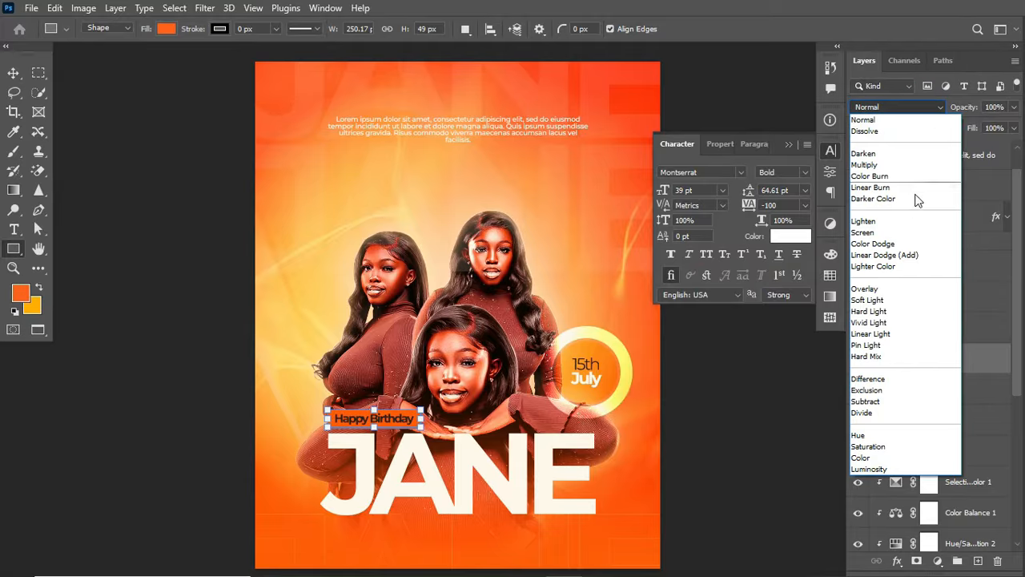
{"action": "left_click", "coordinate": [902, 255]}
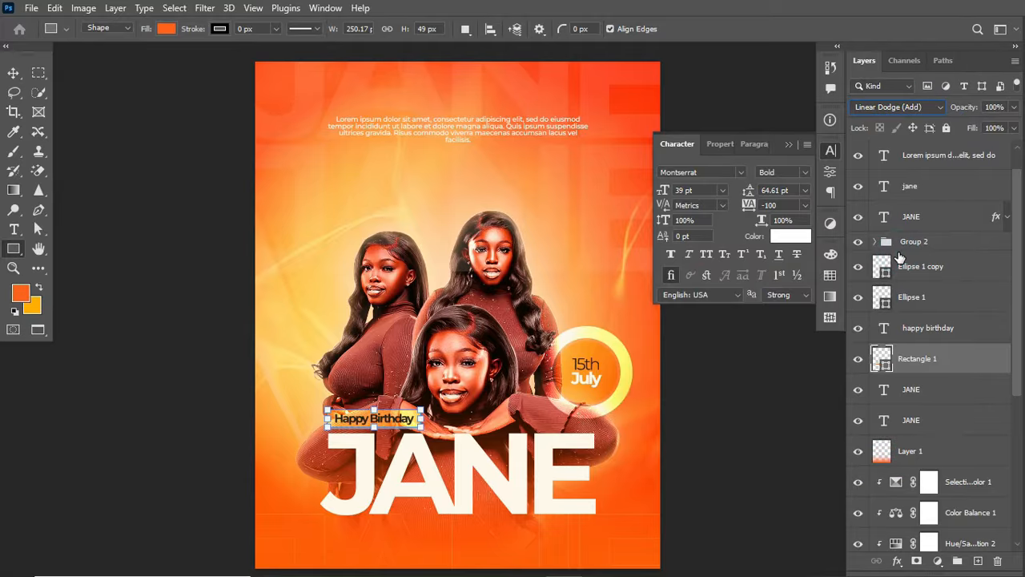
{"action": "left_click", "coordinate": [896, 107]}
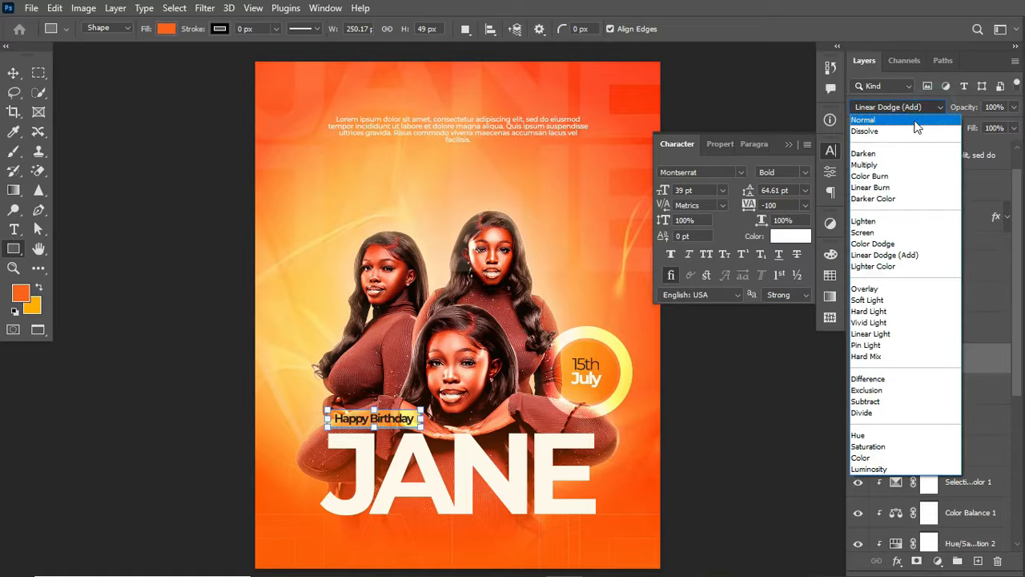
{"action": "left_click", "coordinate": [881, 120]}
{"action": "left_click", "coordinate": [926, 109]}
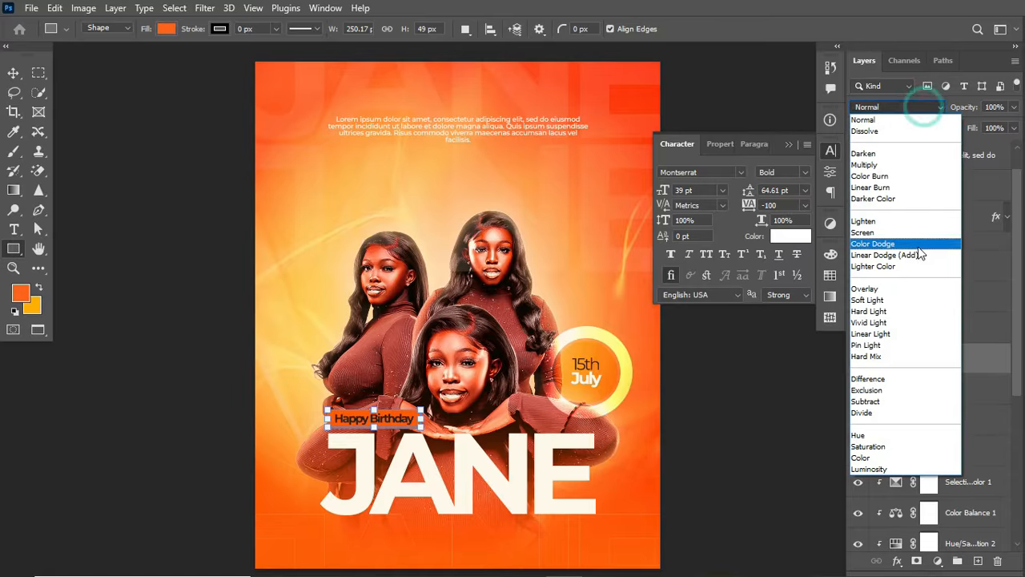
{"action": "left_click", "coordinate": [910, 256]}
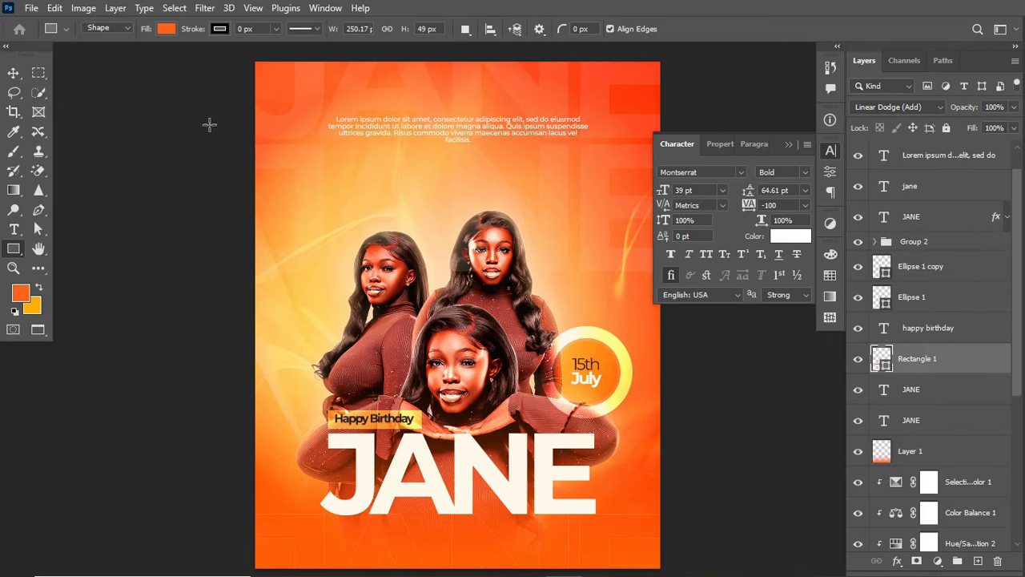
Examine the inner date circle's visibility, fill colour and blending mode, keeping it on Soft Light.
{"action": "left_click", "coordinate": [13, 73]}
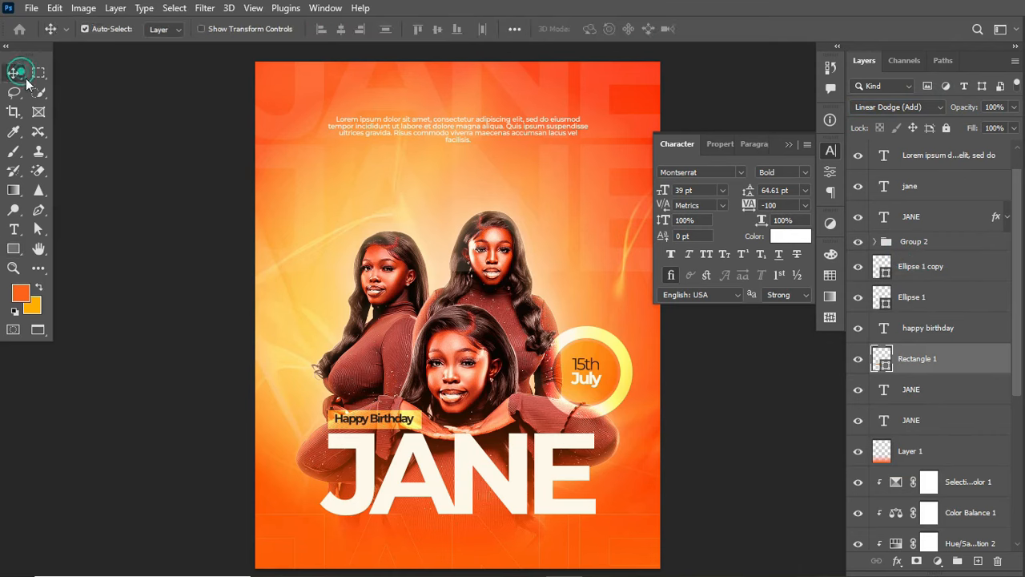
{"action": "left_click", "coordinate": [599, 378]}
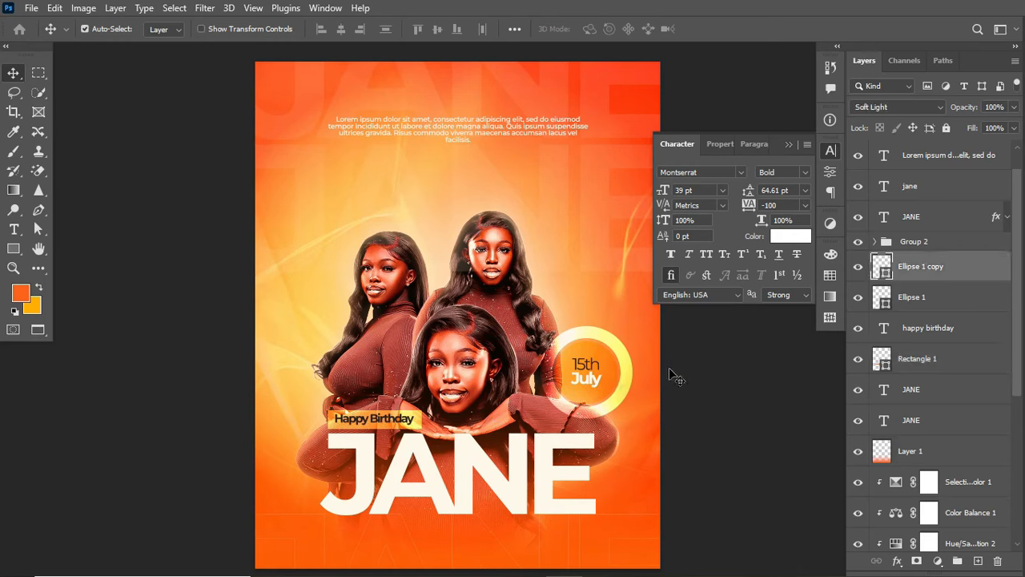
{"action": "left_click", "coordinate": [858, 266]}
{"action": "left_click", "coordinate": [857, 267]}
{"action": "double_click", "coordinate": [885, 274]}
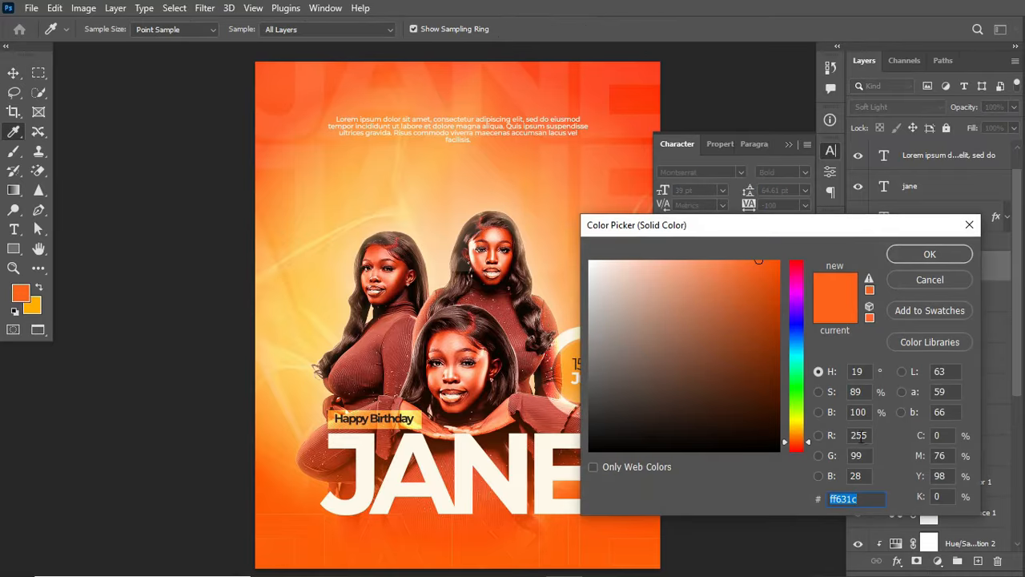
{"action": "left_click", "coordinate": [943, 252]}
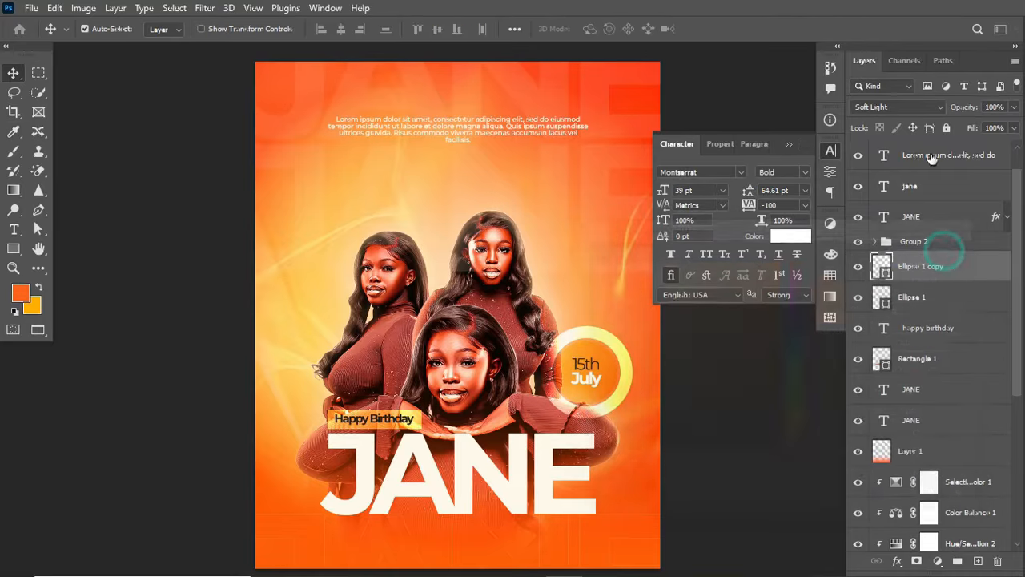
{"action": "left_click", "coordinate": [922, 112]}
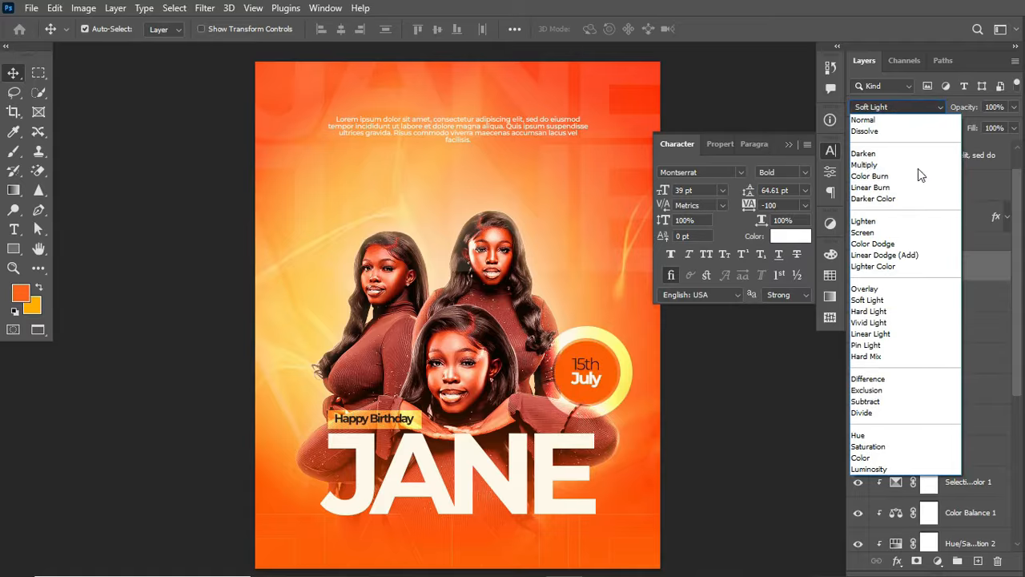
{"action": "left_click", "coordinate": [895, 299]}
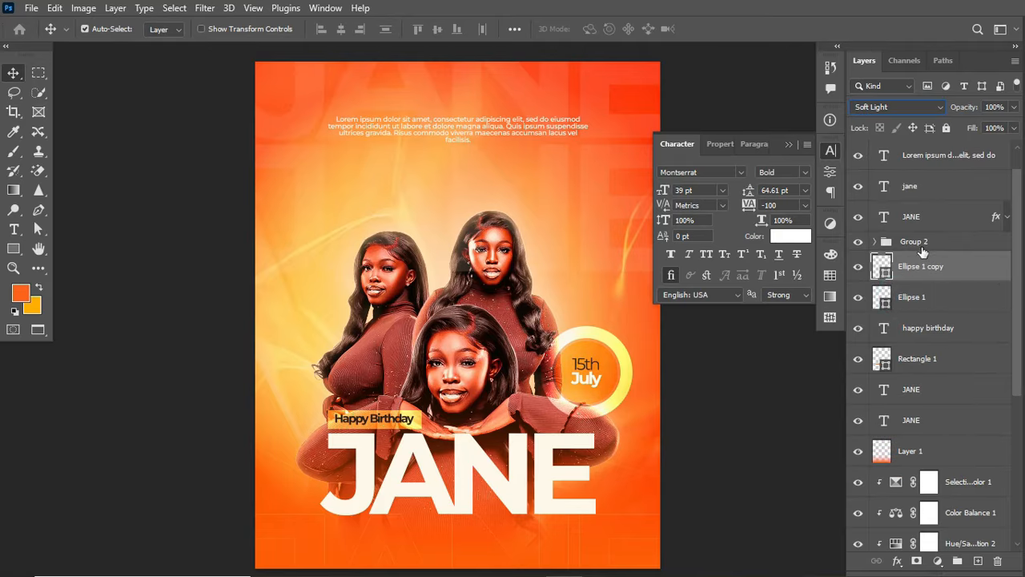
Check what the outer and inner date circles each contribute by hiding and showing them in turn.
{"action": "left_click", "coordinate": [854, 296]}
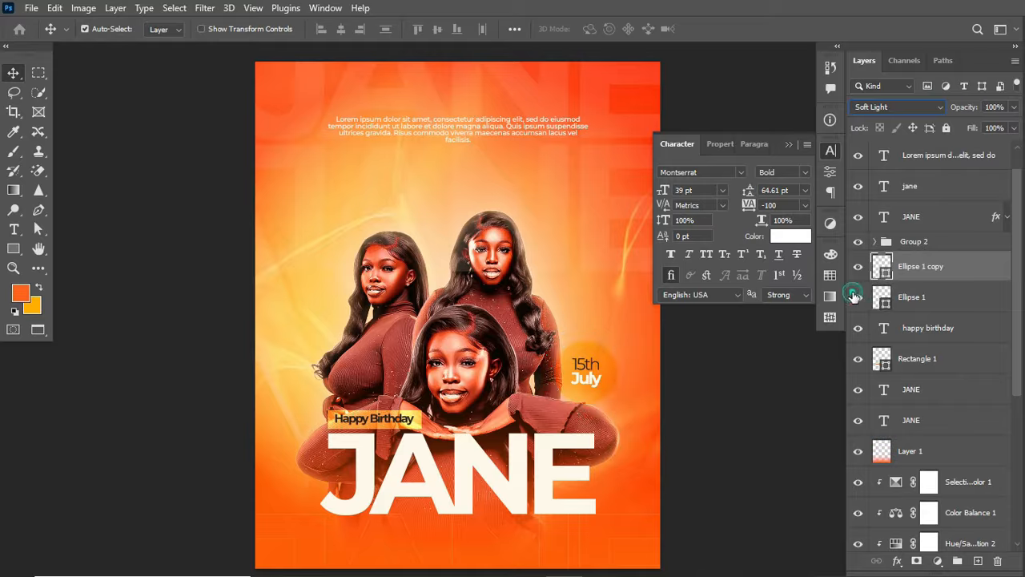
{"action": "left_click", "coordinate": [854, 296]}
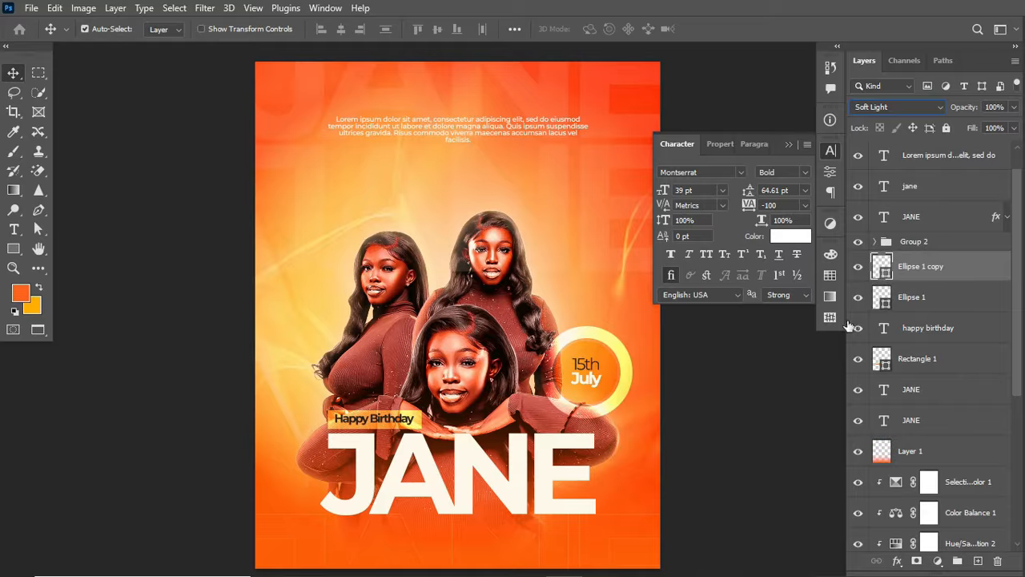
{"action": "left_click", "coordinate": [858, 267]}
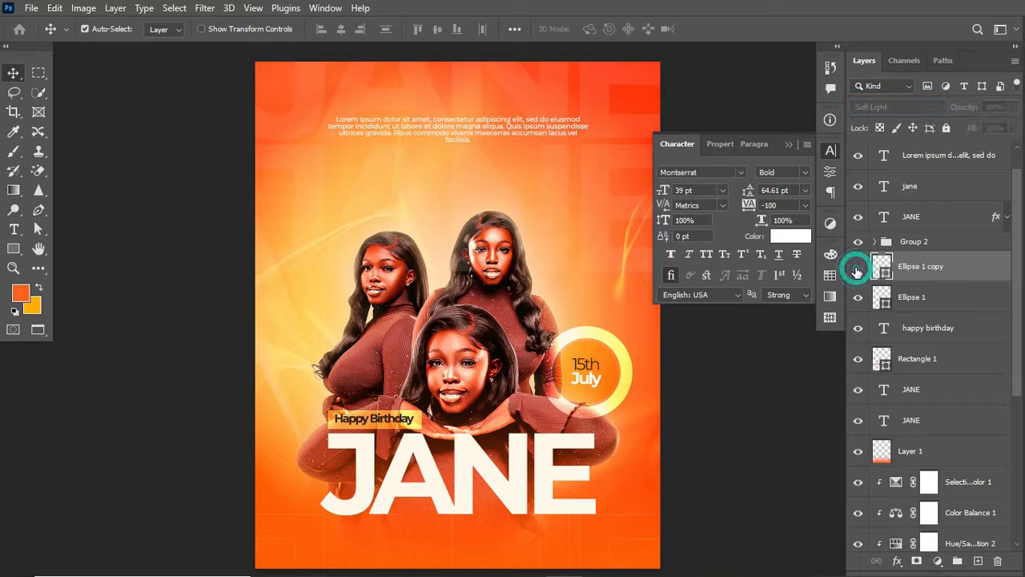
{"action": "left_click", "coordinate": [858, 267]}
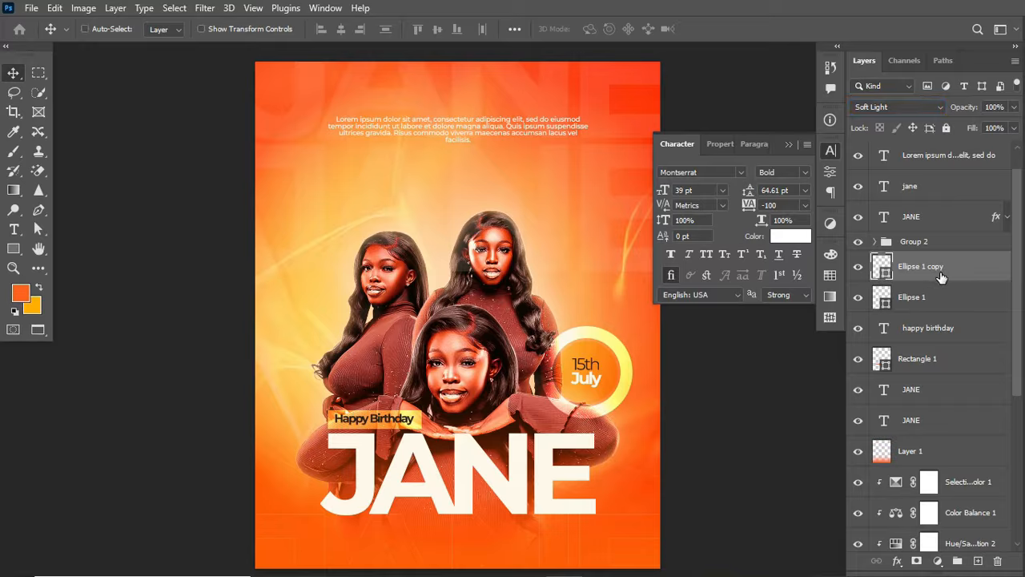
Duplicate the inner date circle, enlarge the copy to about 186 px across and check it by toggling its visibility.
{"action": "key", "text": "ctrl+j"}
{"action": "key", "text": "ctrl+t"}
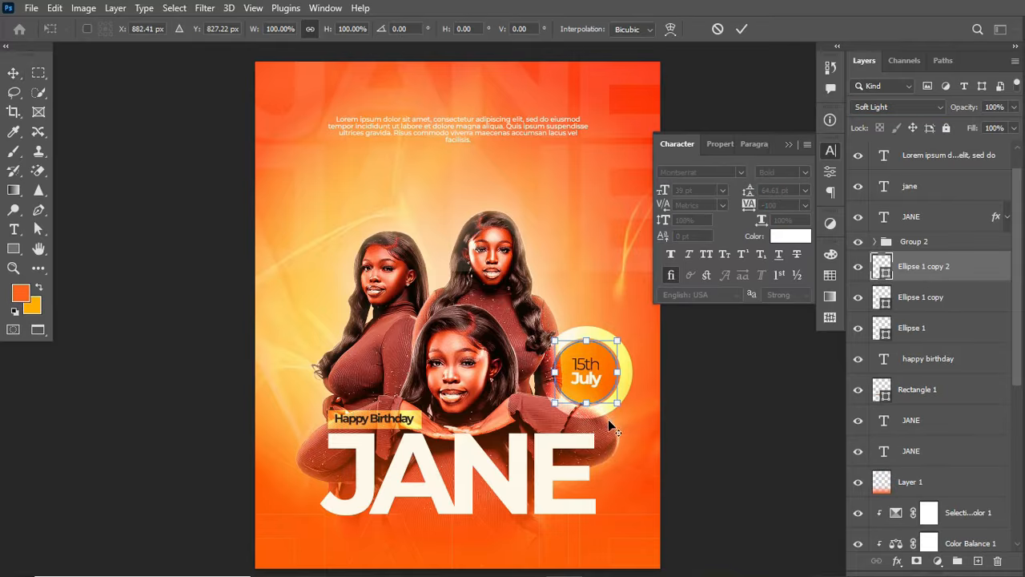
{"action": "left_click_drag", "start_coordinate": [616, 403], "coordinate": [626, 412]}
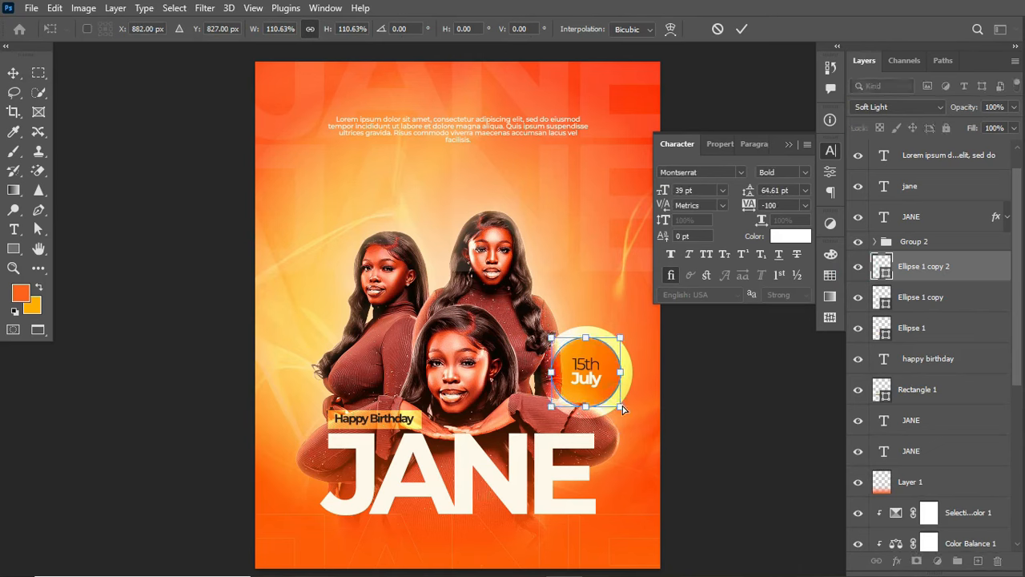
{"action": "key", "text": "Return"}
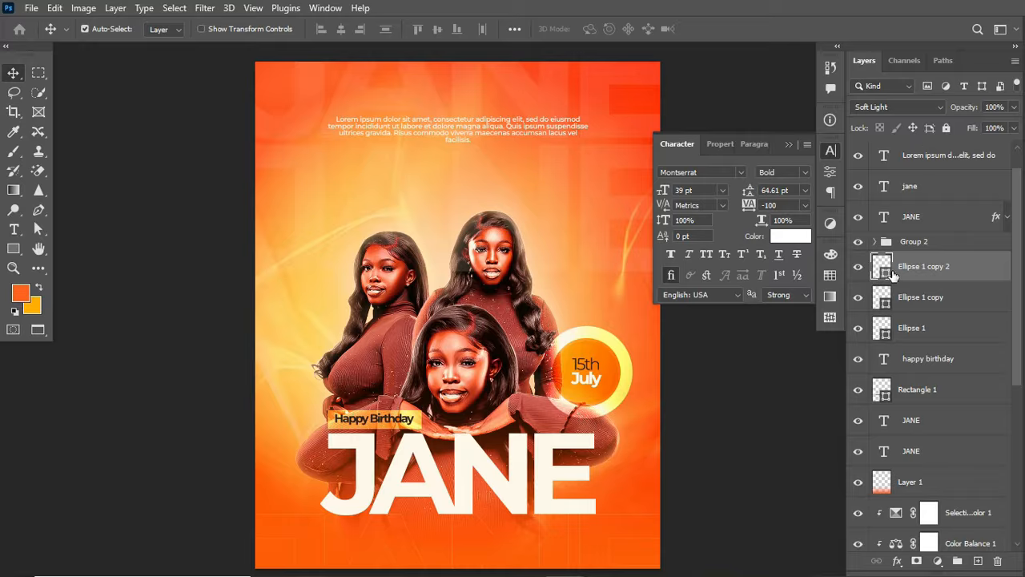
{"action": "left_click", "coordinate": [859, 268]}
{"action": "left_click", "coordinate": [859, 268]}
{"action": "left_click", "coordinate": [859, 266]}
{"action": "left_click", "coordinate": [860, 266]}
Remove the fill from the enlarged circle copy and give it a white 30 px stroke.
{"action": "left_click", "coordinate": [13, 250]}
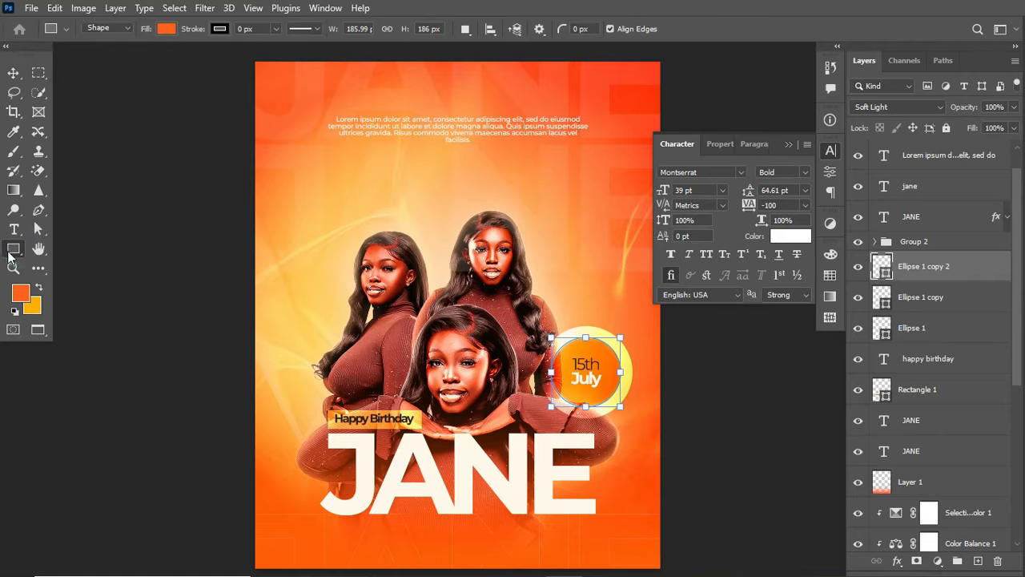
{"action": "left_click", "coordinate": [166, 29]}
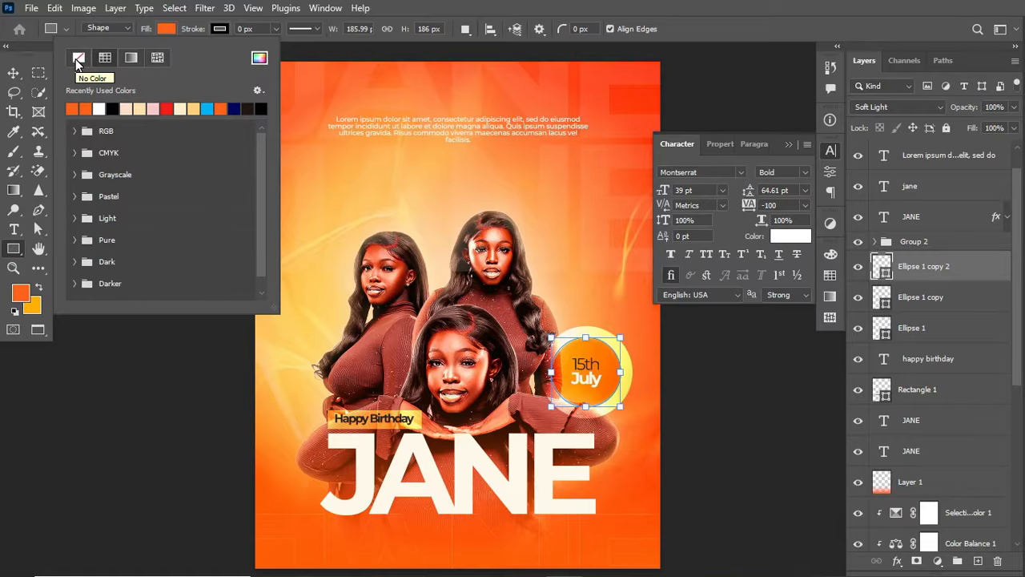
{"action": "left_click", "coordinate": [77, 58]}
{"action": "left_click_drag", "start_coordinate": [194, 30], "coordinate": [208, 33]}
{"action": "left_click", "coordinate": [219, 29]}
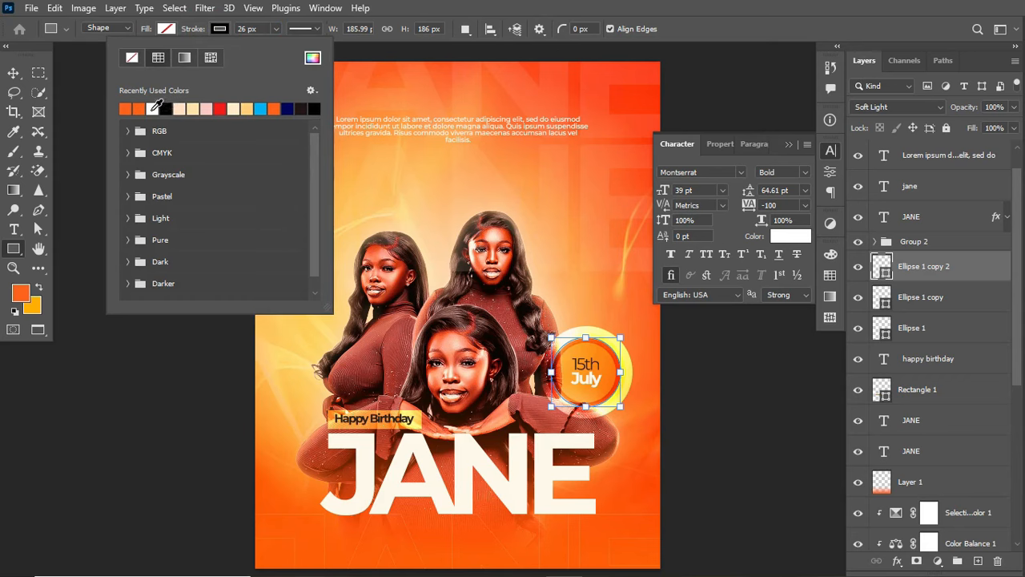
{"action": "left_click", "coordinate": [153, 108]}
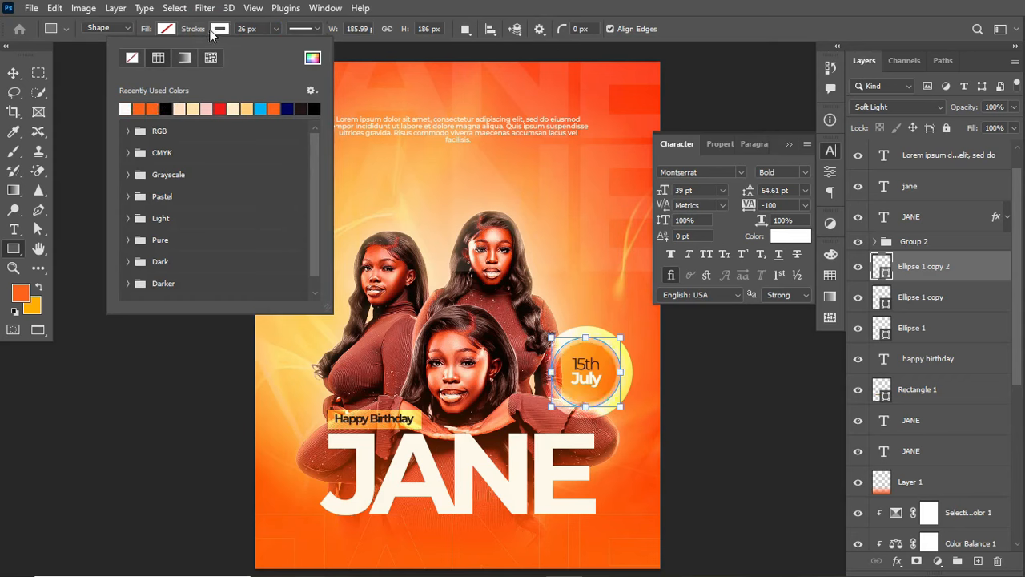
{"action": "left_click_drag", "start_coordinate": [200, 32], "coordinate": [204, 33]}
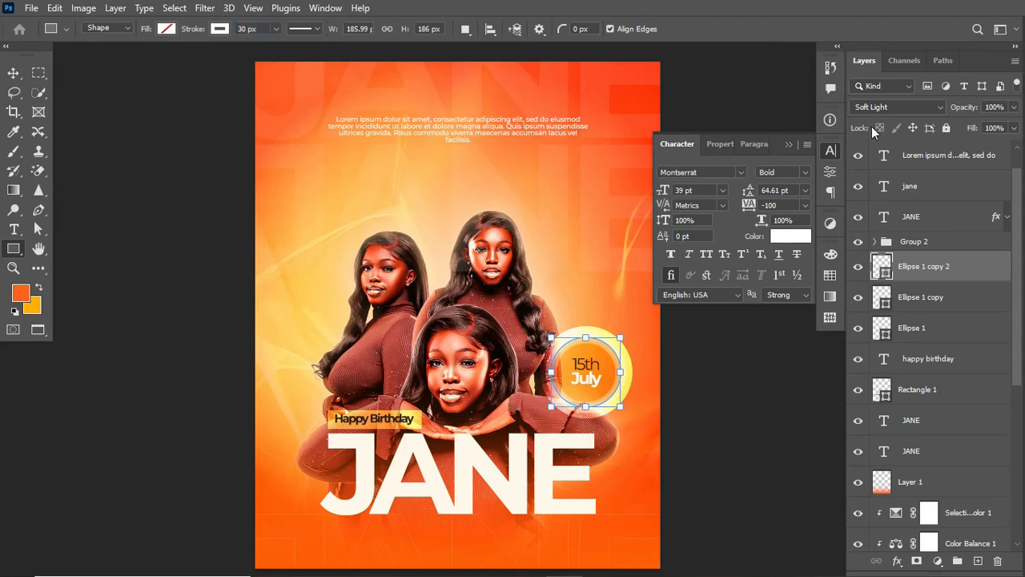
Set the white ring copy's blending mode to Normal and move the ring above the date badge.
{"action": "left_click", "coordinate": [906, 107]}
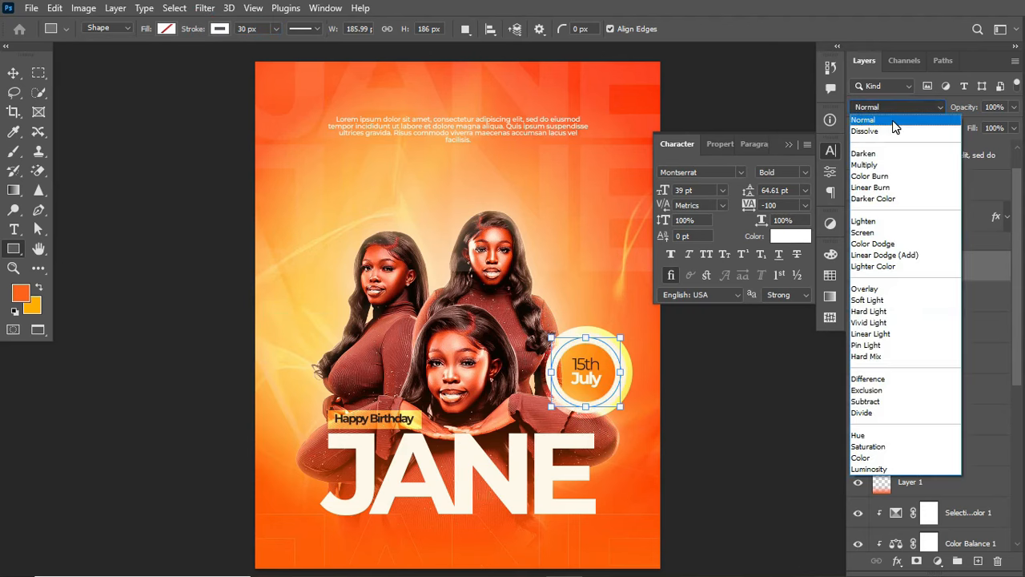
{"action": "left_click", "coordinate": [904, 122]}
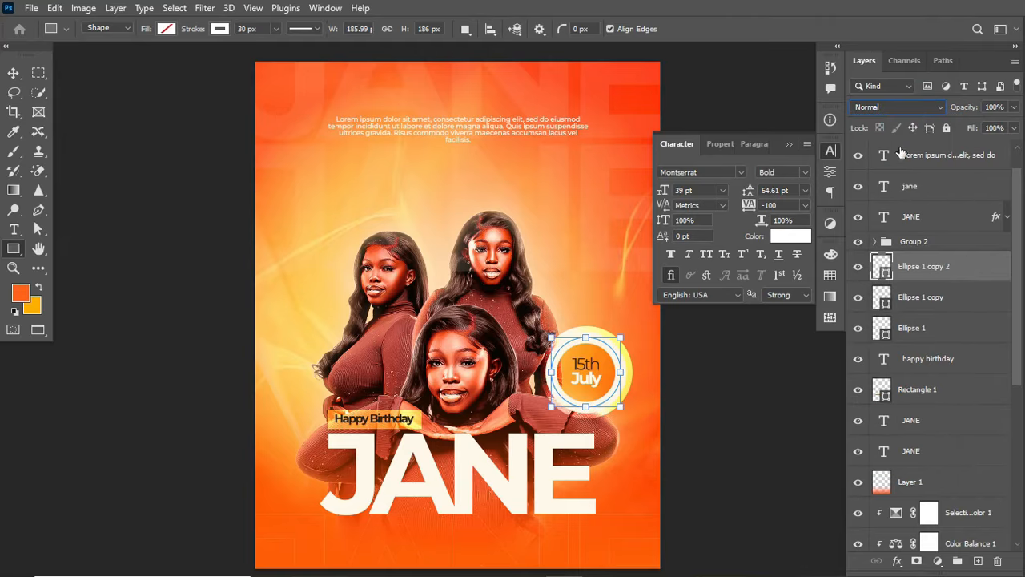
{"action": "left_click", "coordinate": [916, 332]}
{"action": "left_click", "coordinate": [921, 266]}
{"action": "left_click_drag", "start_coordinate": [615, 358], "coordinate": [614, 290]}
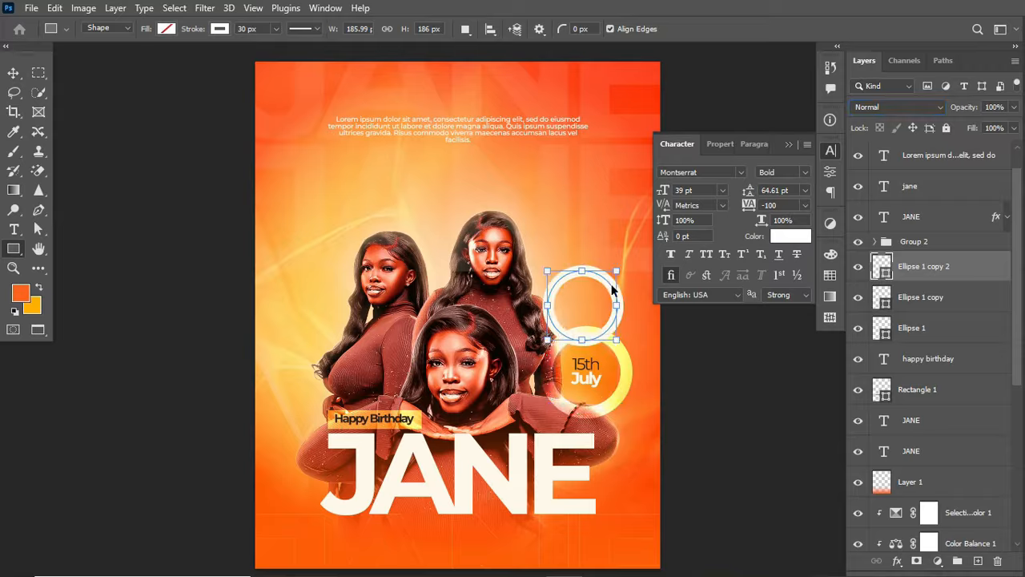
Check the original outer date ring's blending mode and set the white ring copy to Overlay.
{"action": "left_click", "coordinate": [902, 112]}
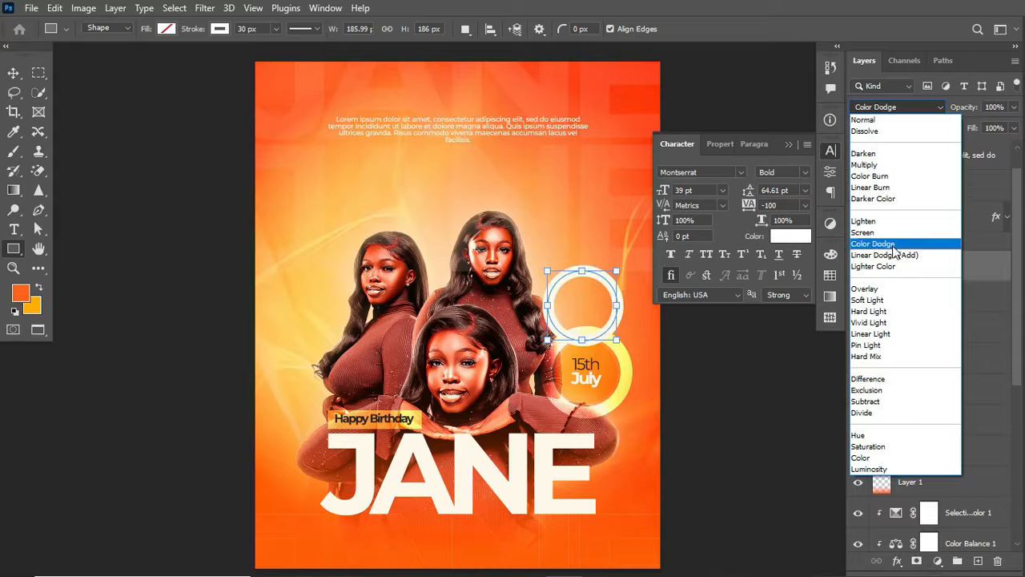
{"action": "left_click", "coordinate": [990, 265]}
{"action": "left_click", "coordinate": [921, 330]}
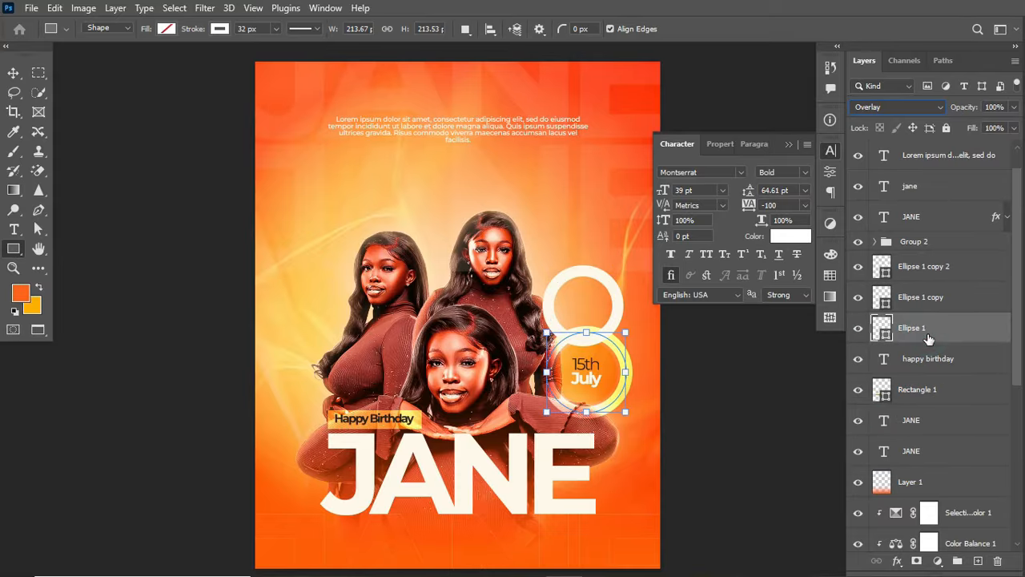
{"action": "left_click", "coordinate": [954, 273]}
{"action": "left_click", "coordinate": [905, 107]}
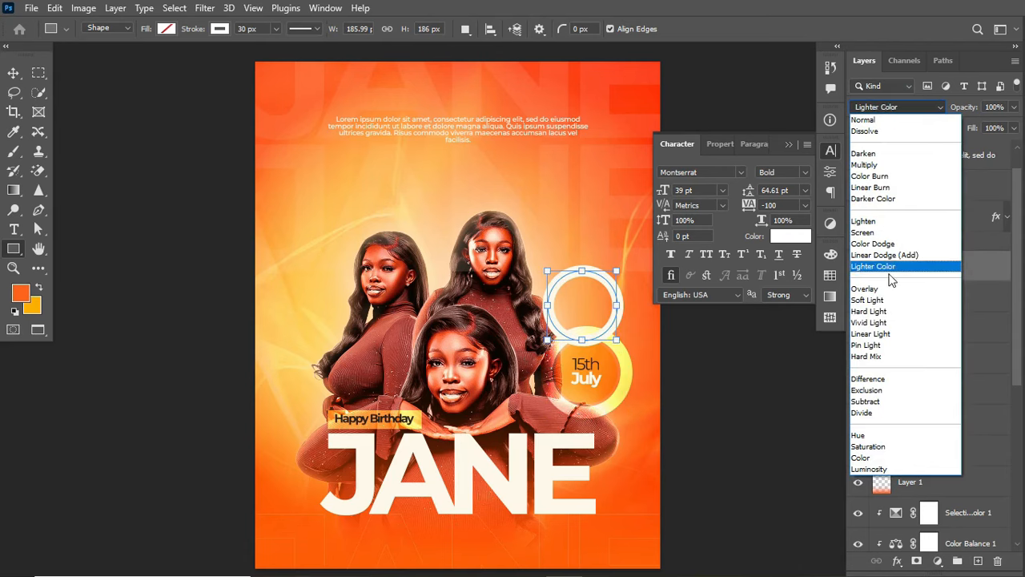
{"action": "left_click", "coordinate": [886, 290]}
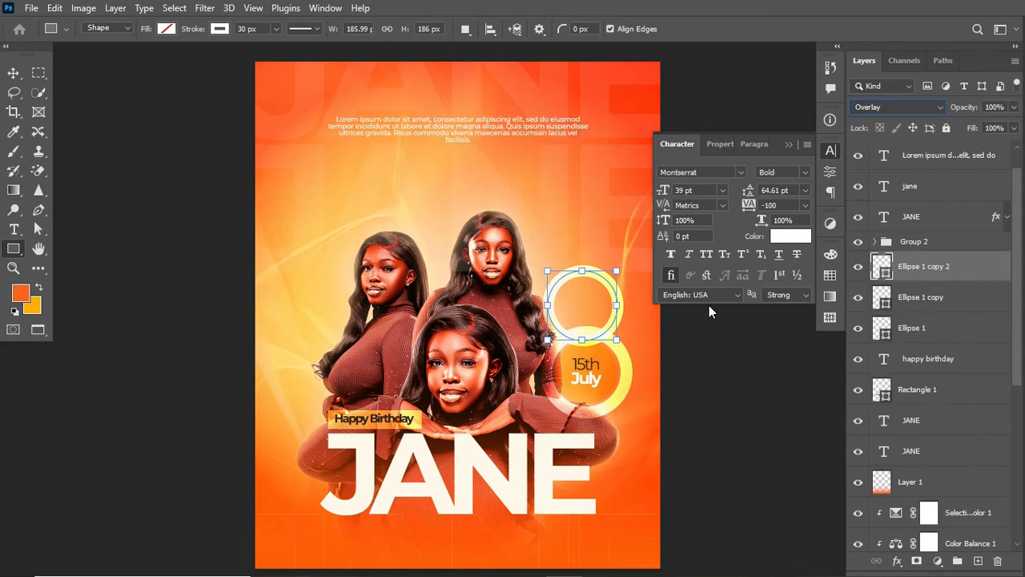
Move the Overlay ring copy back down so it surrounds the 15th July text.
{"action": "key", "text": "ctrl+t"}
{"action": "left_click_drag", "start_coordinate": [591, 300], "coordinate": [615, 390]}
{"action": "key", "text": "Return"}
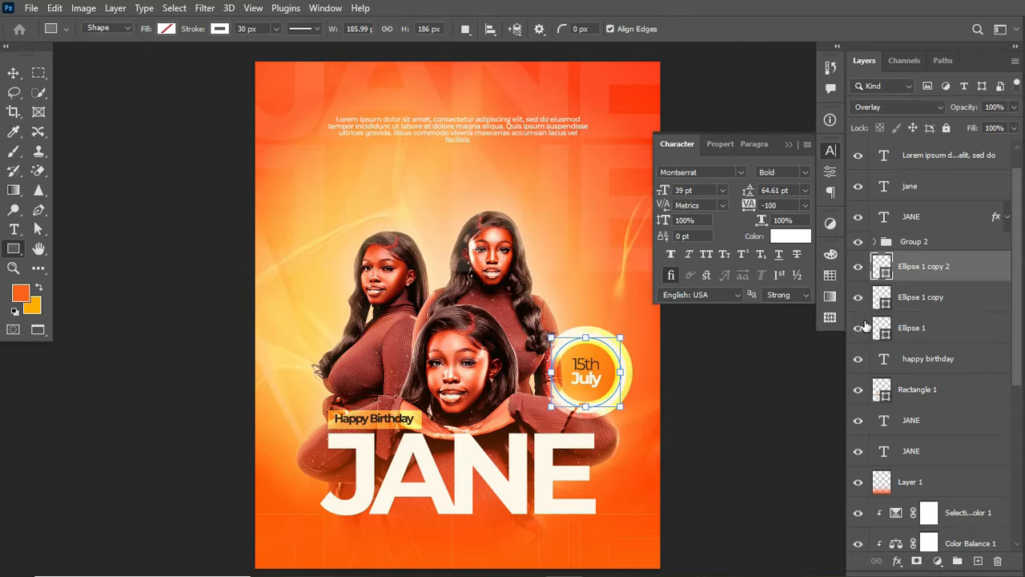
Hide the original outer date ring and enlarge the ring copy to about 214 px across.
{"action": "left_click", "coordinate": [858, 327]}
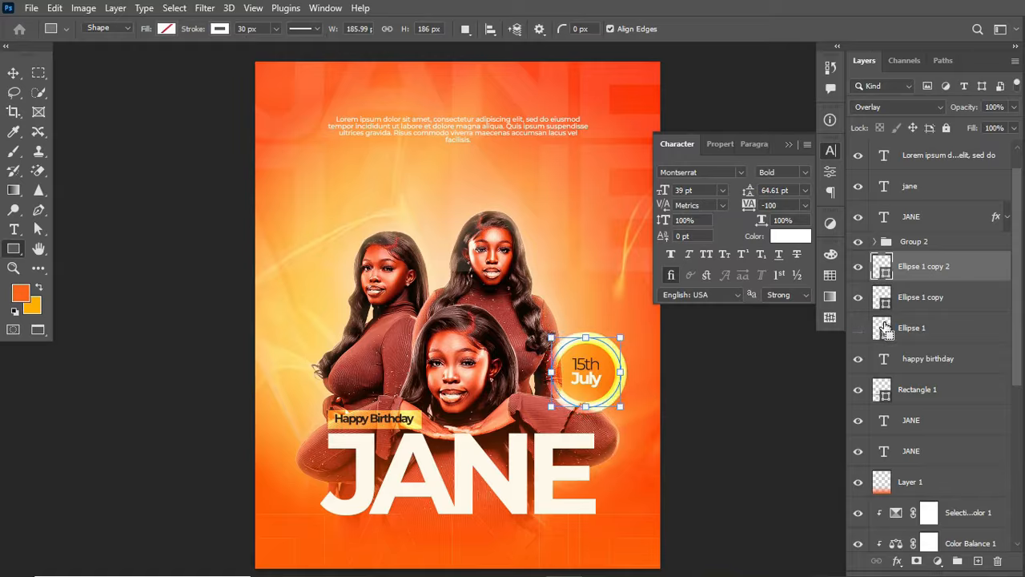
{"action": "key", "text": "ctrl+t"}
{"action": "left_click_drag", "start_coordinate": [619, 409], "coordinate": [628, 415]}
{"action": "key", "text": "Return"}
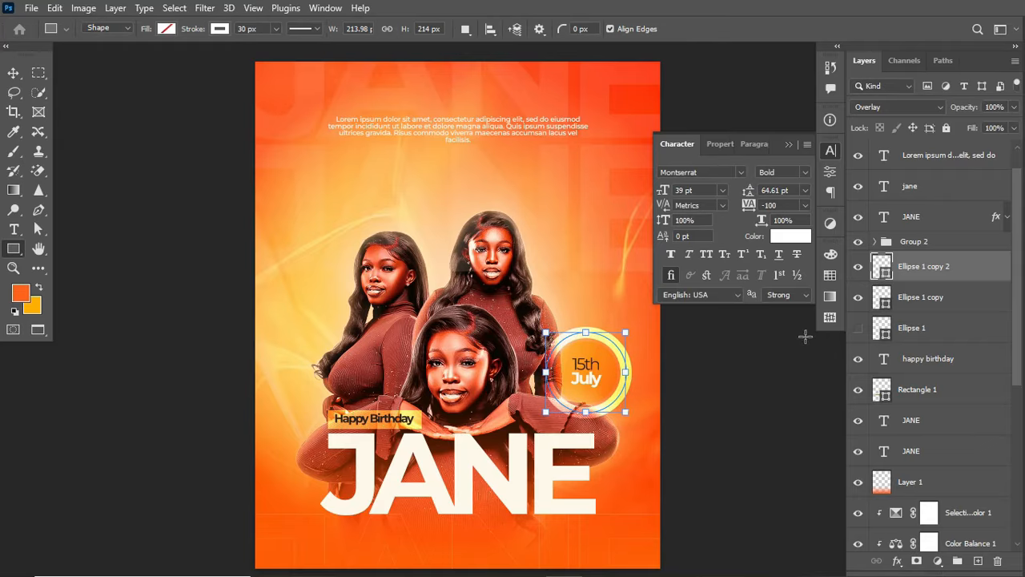
{"action": "key", "text": "ctrl+h"}
{"action": "key", "text": "ctrl+h"}
Delete the ring copy and show the original outer date ring again.
{"action": "key", "text": "Delete"}
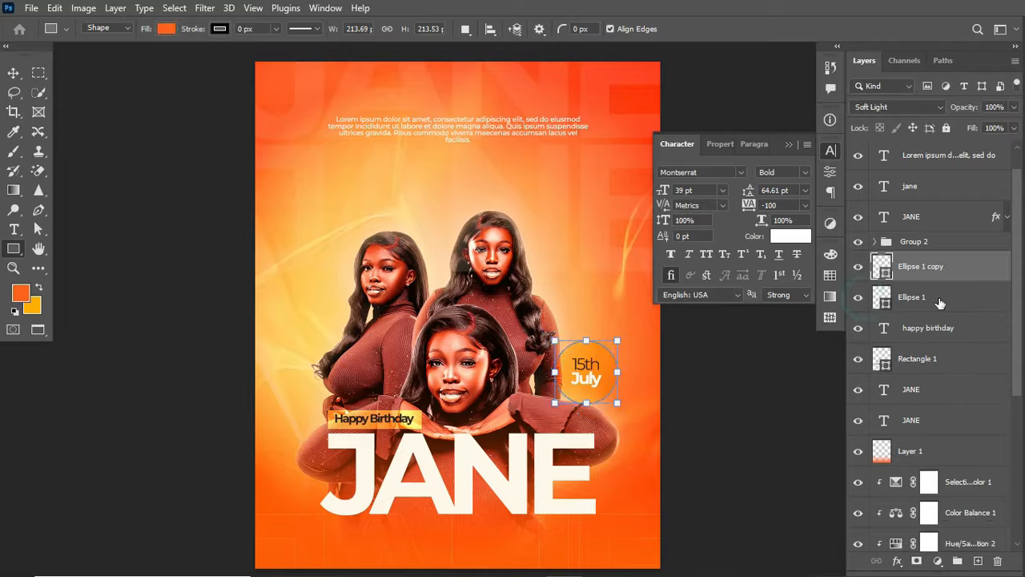
{"action": "left_click", "coordinate": [858, 297]}
{"action": "left_click", "coordinate": [788, 145]}
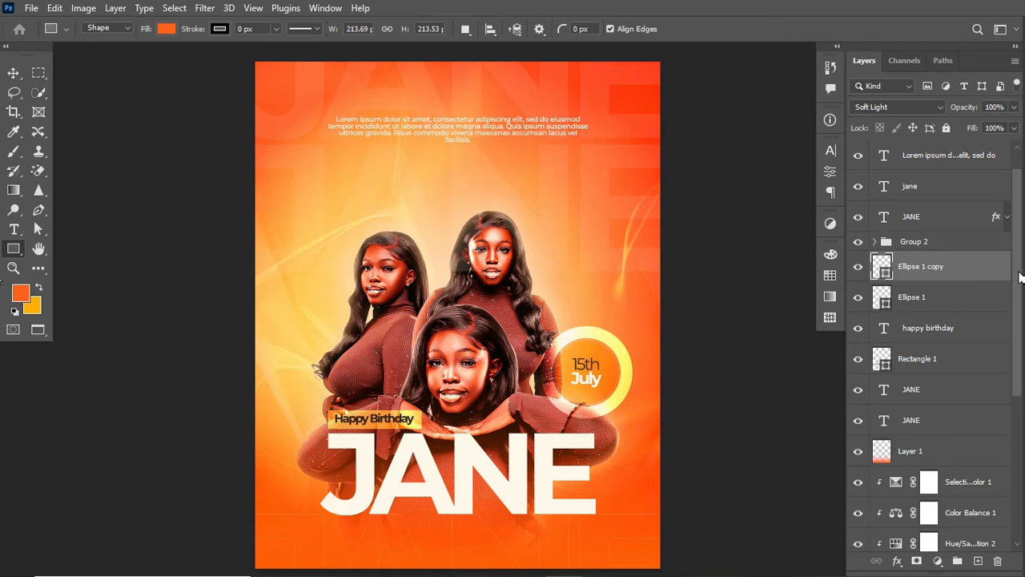
Hide the existing Color Lookup layer and add a new Color Lookup adjustment above the lorem ipsum text layer.
{"action": "left_click_drag", "start_coordinate": [1019, 275], "coordinate": [1018, 259]}
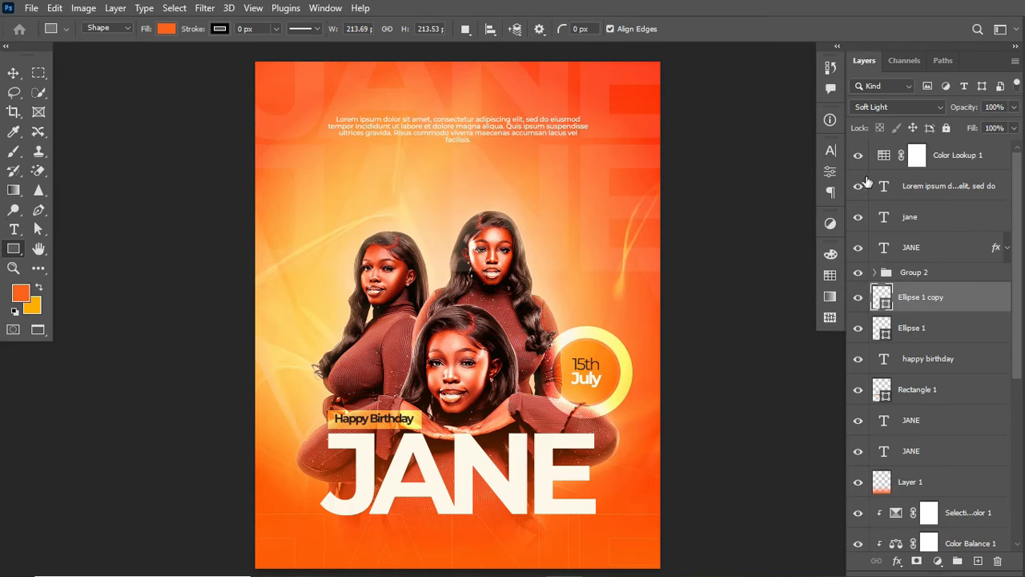
{"action": "left_click", "coordinate": [901, 186]}
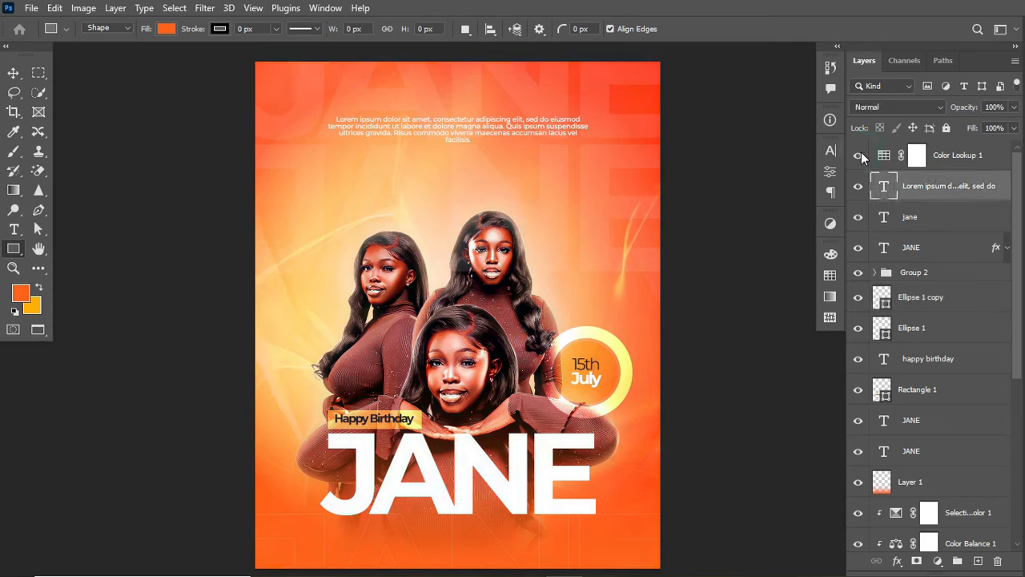
{"action": "left_click", "coordinate": [858, 154]}
{"action": "left_click", "coordinate": [938, 560]}
{"action": "left_click", "coordinate": [957, 478]}
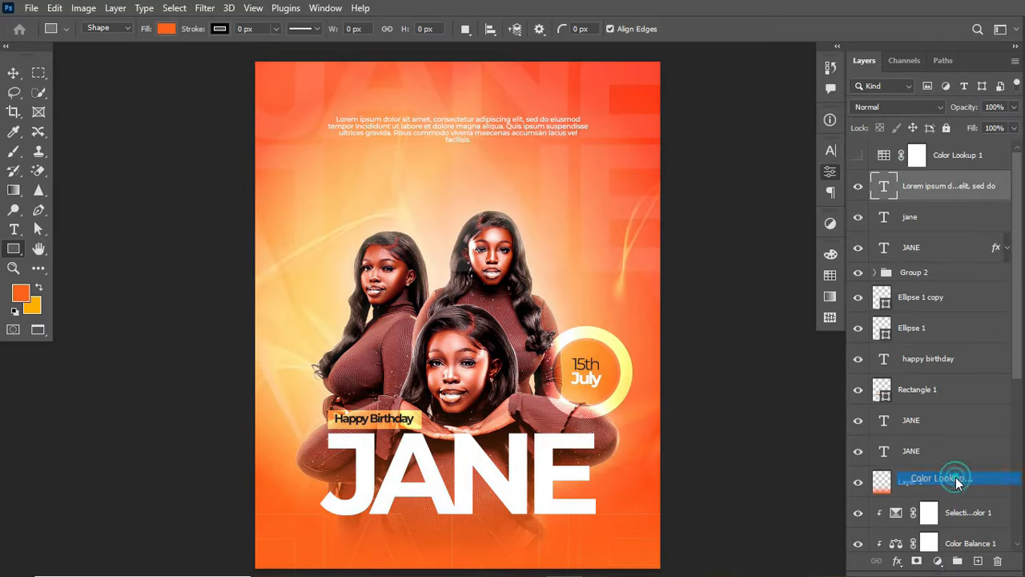
Step through the 3D LUT presets starting at 2Strip.look and apply FallColors.look to the new Color Lookup layer.
{"action": "left_click", "coordinate": [720, 200]}
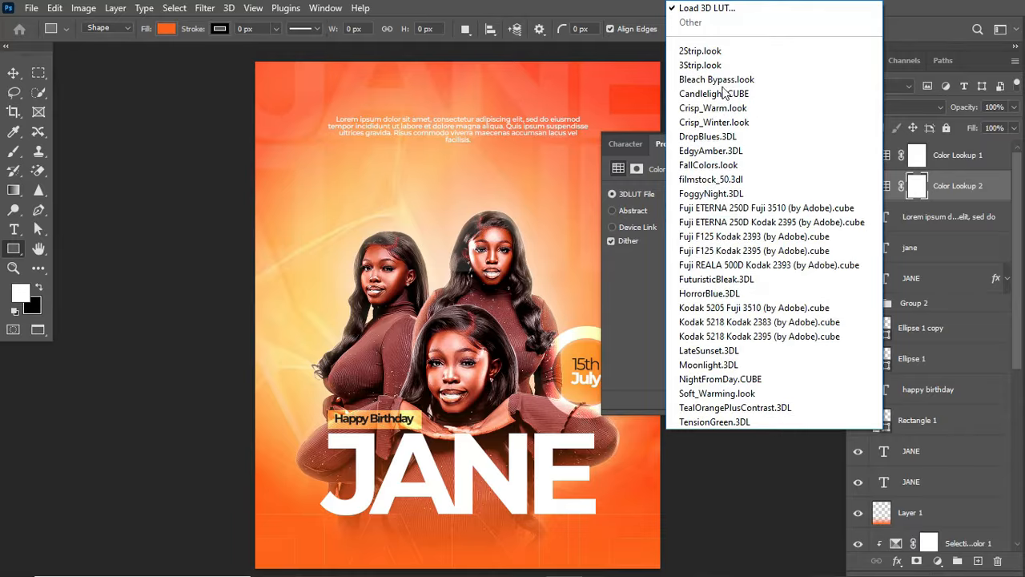
{"action": "left_click", "coordinate": [711, 51]}
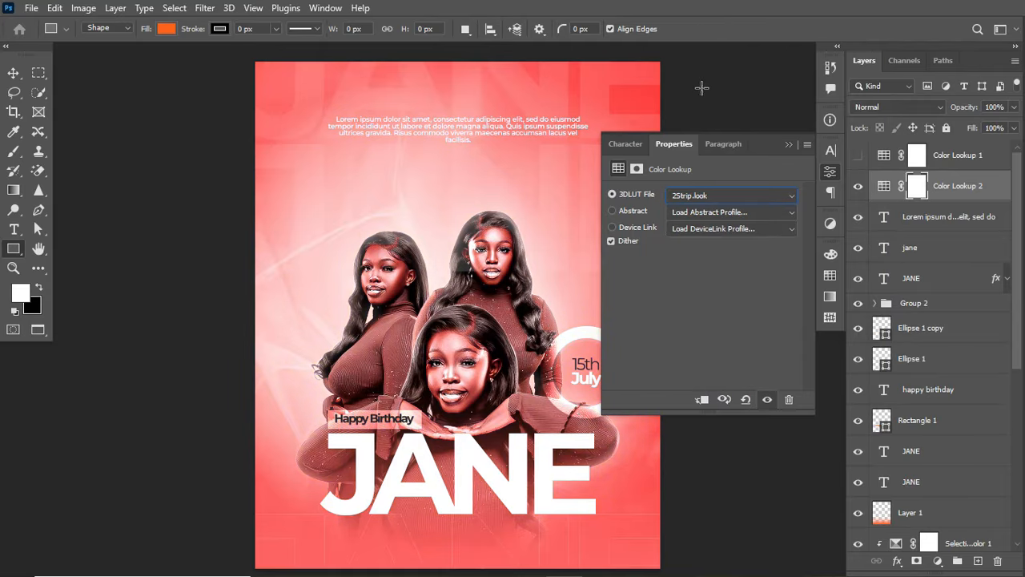
{"action": "key", "text": "Down"}
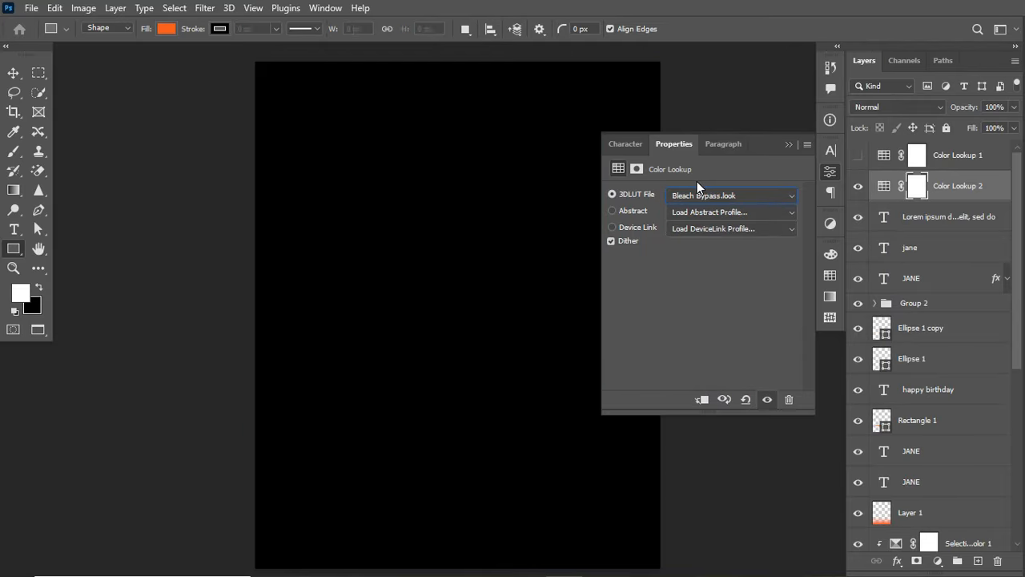
{"action": "key", "text": "Down"}
{"action": "key", "text": "Down"}
{"action": "key", "text": "Down"}
{"action": "key", "text": "Down"}
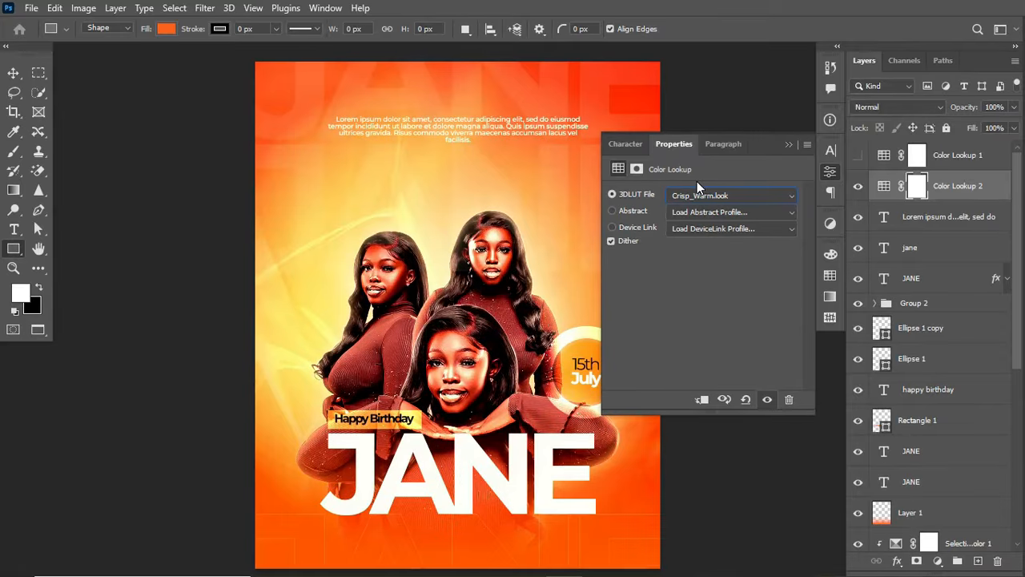
{"action": "key", "text": "Down"}
{"action": "key", "text": "Down"}
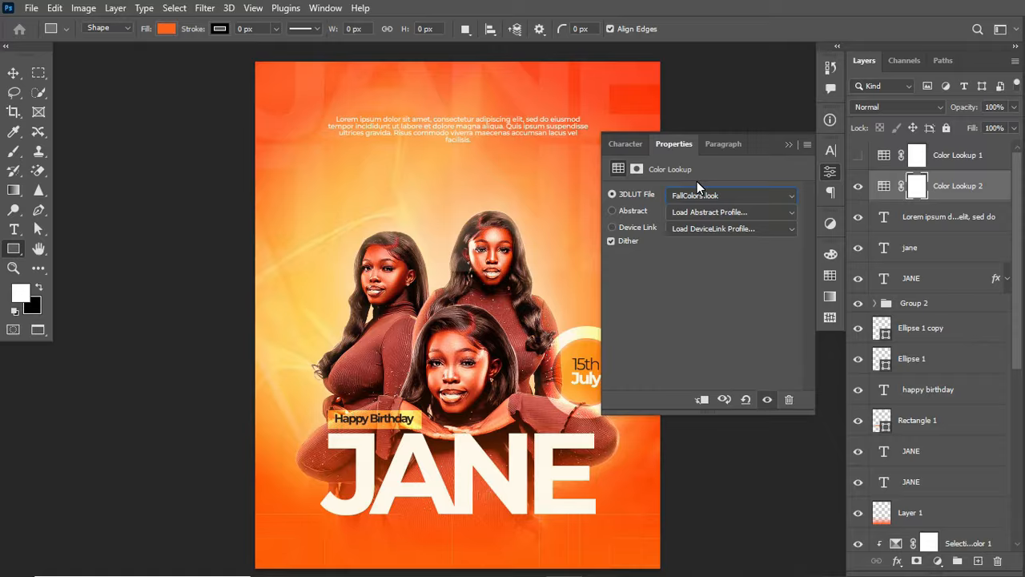
{"action": "left_click", "coordinate": [790, 148]}
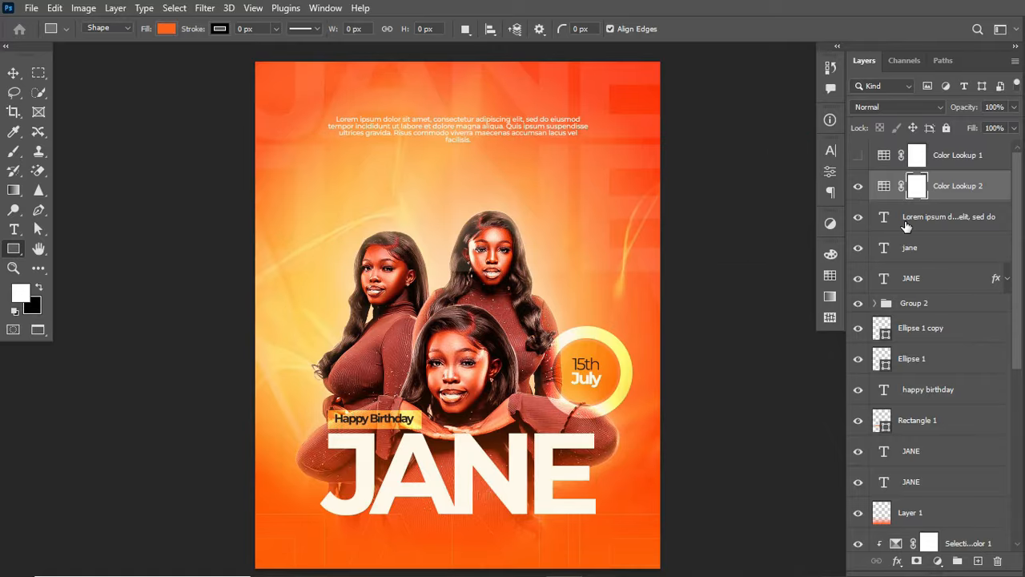